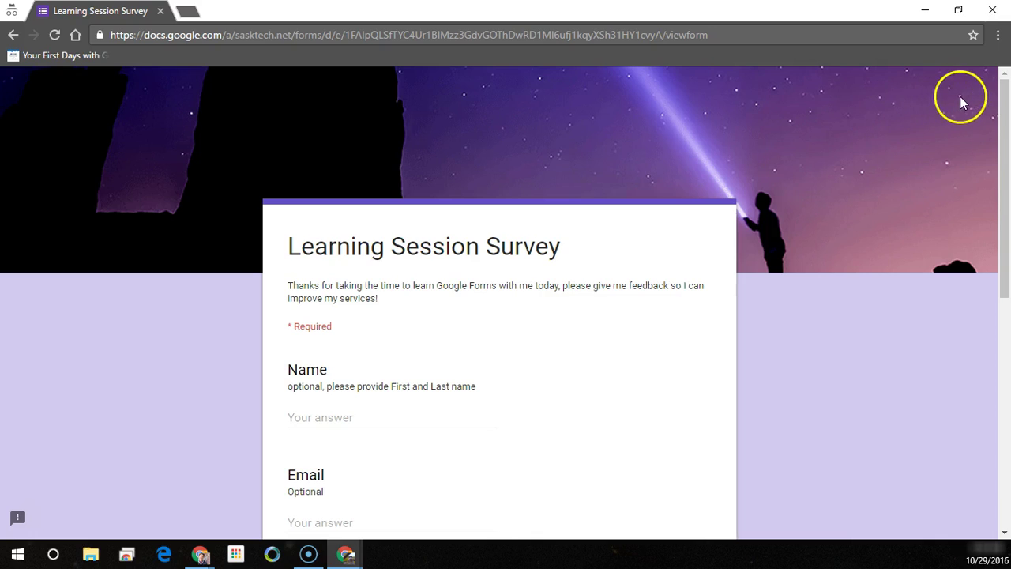
- Close the survey preview window
left_click(1003, 101)
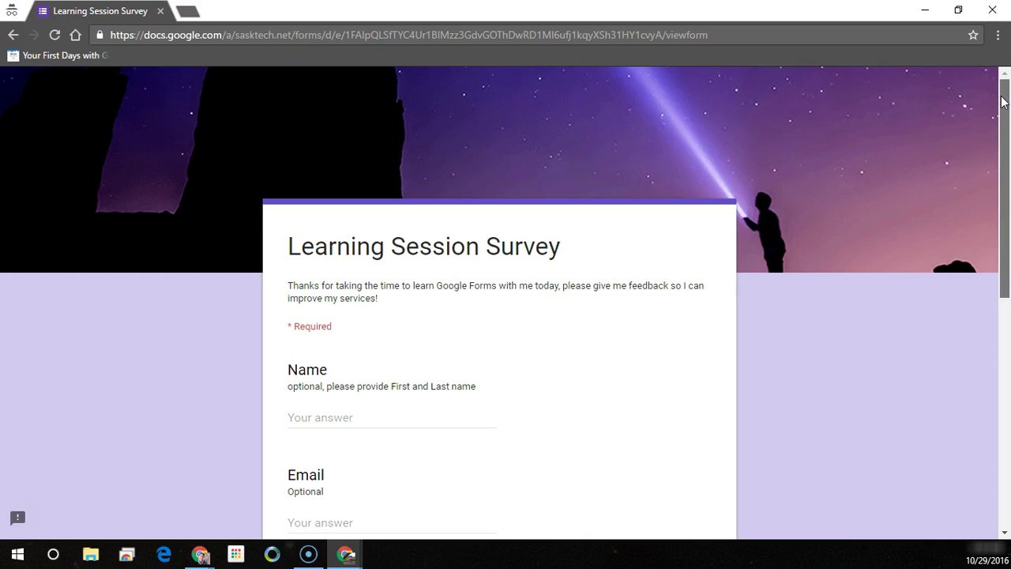
left_click_drag(1003, 101, 1004, 337)
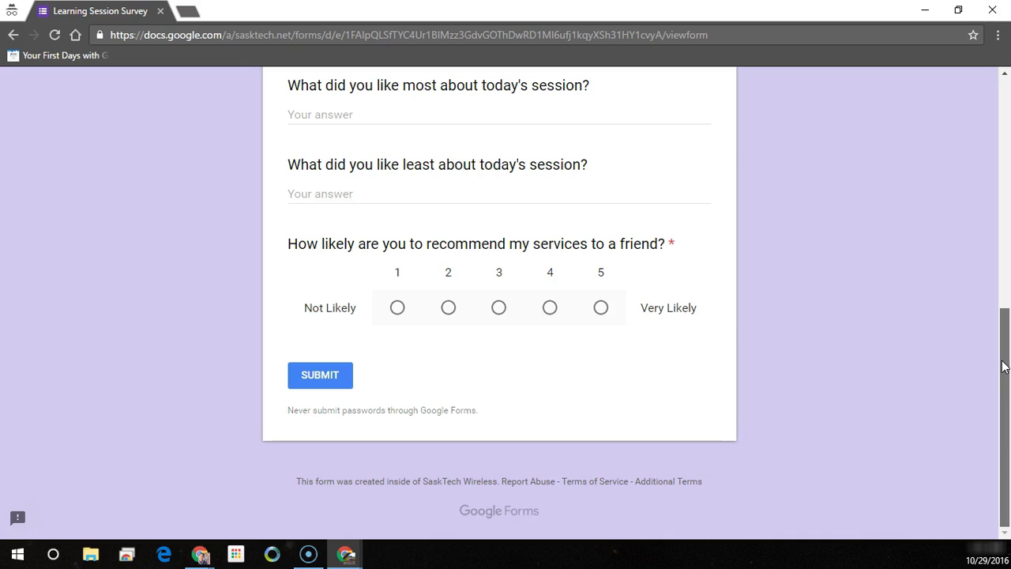
left_click_drag(999, 343, 965, 141)
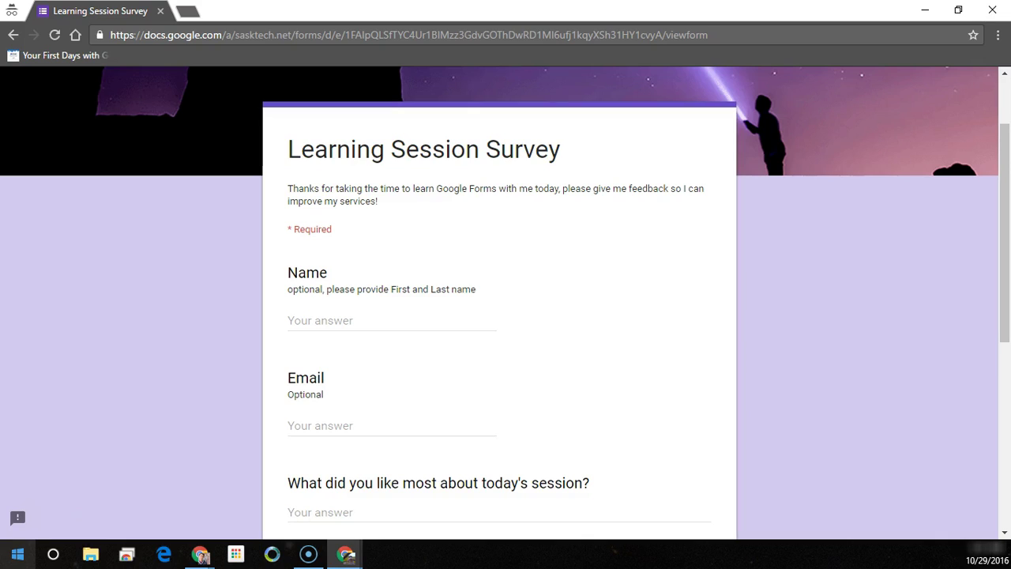
left_click(29, 512)
key("alt+F4")
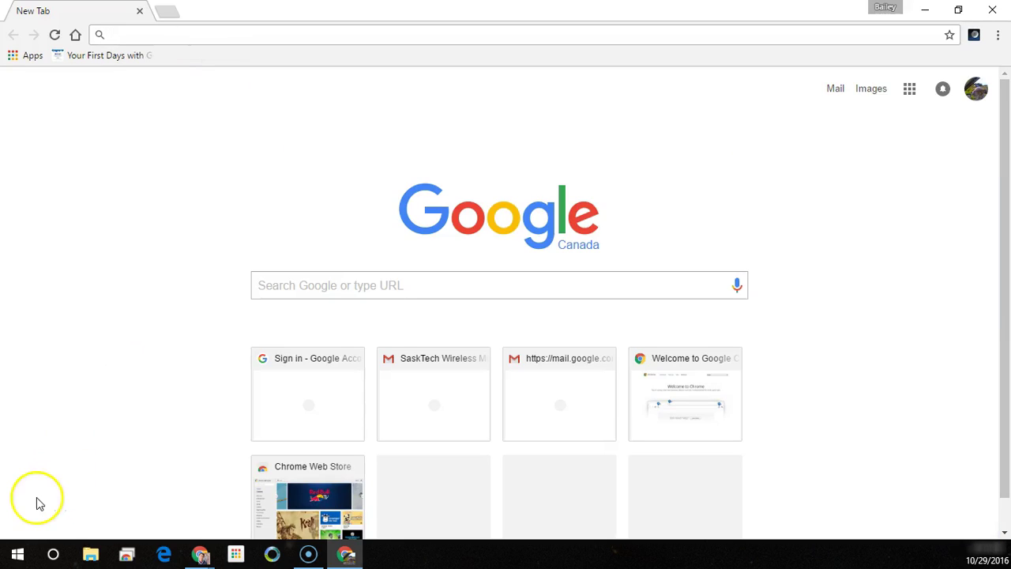
- Go to drive.google.com in a new tab
left_click(174, 31)
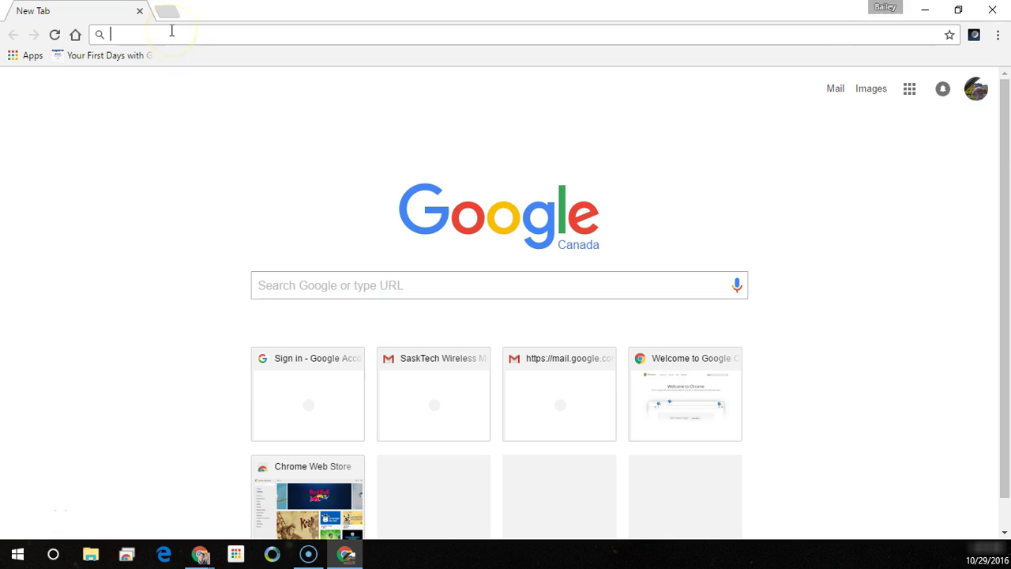
type("driv")
type("e")
key("BackSpace")
type("ve")
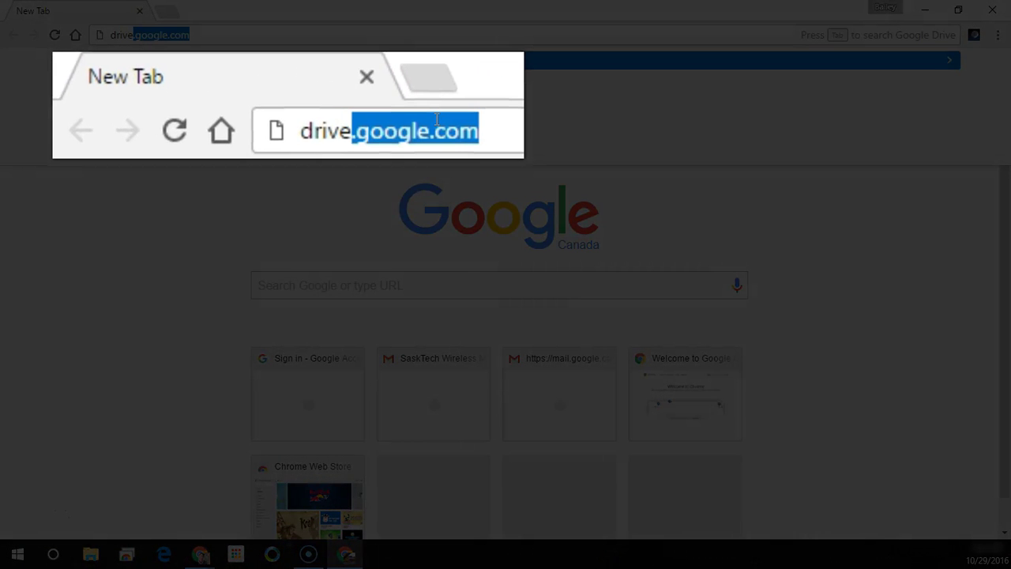
type(".google.")
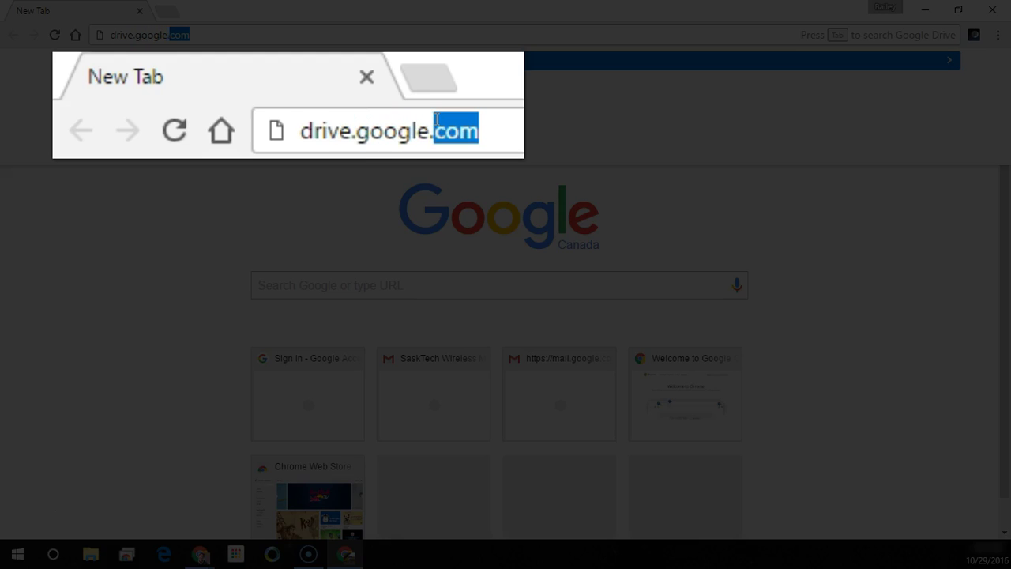
type("com")
key("Return")
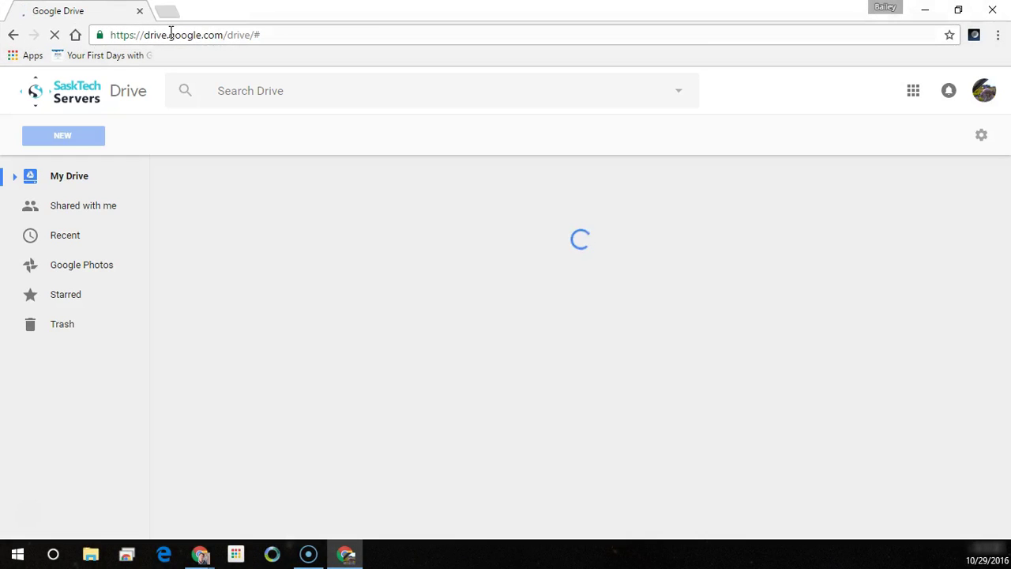
- Create a blank Google Form from Drive's New menu under More
left_click(75, 144)
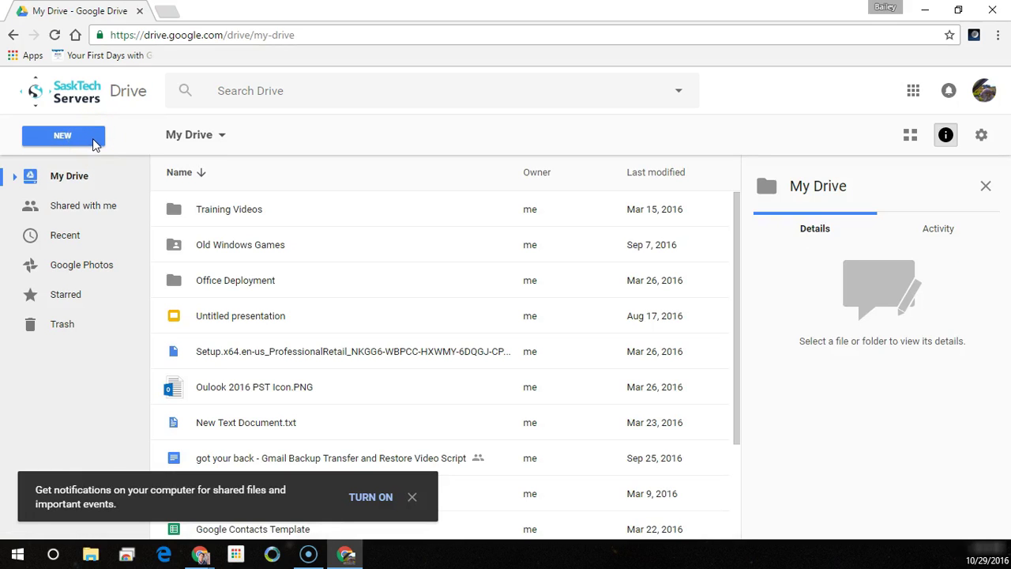
left_click(93, 138)
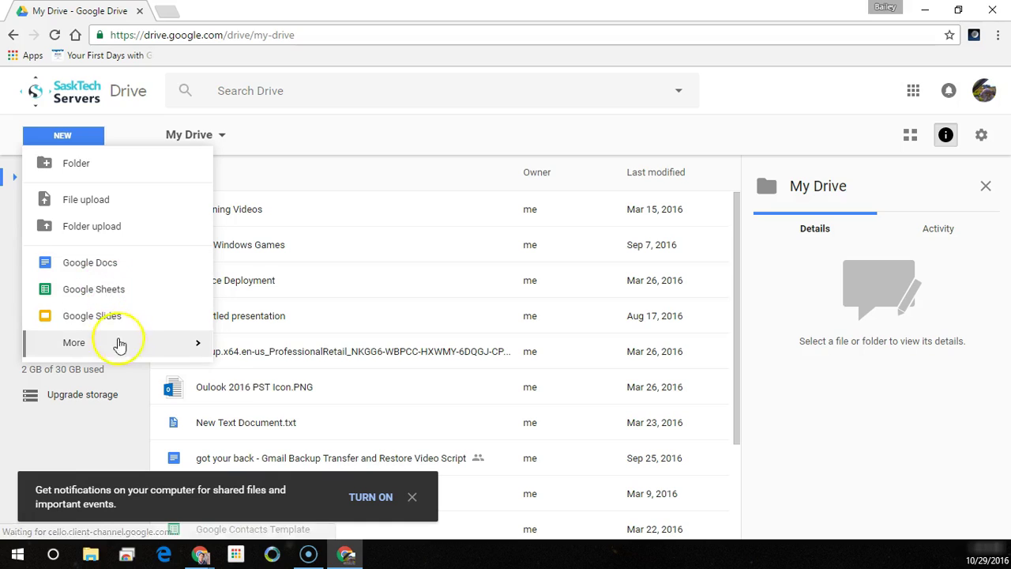
mouse_move(126, 347)
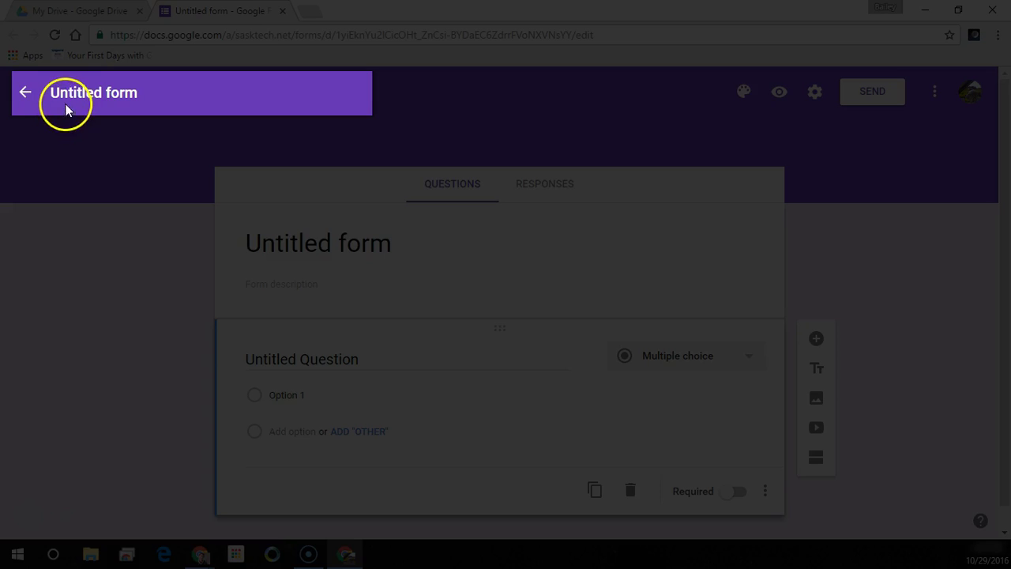
- Title the form 'Learning Session Survey'
left_click(73, 92)
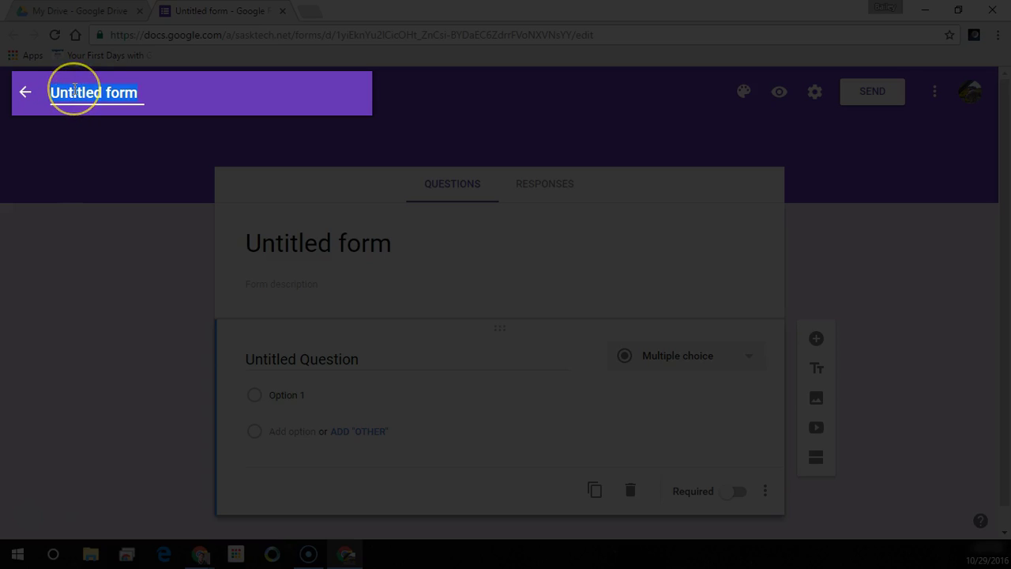
type("Learning Se")
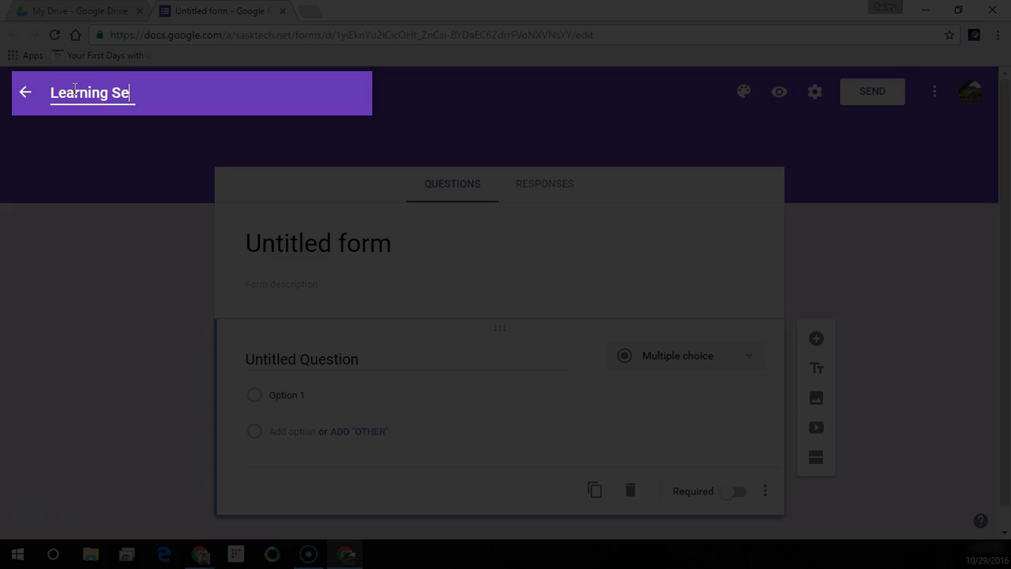
type("ssion Survey")
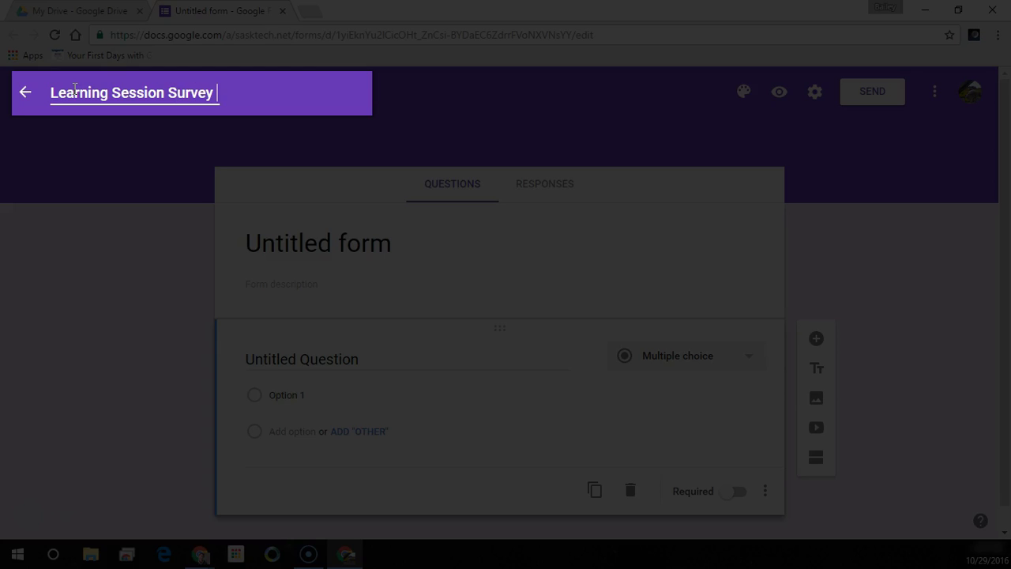
key("Return")
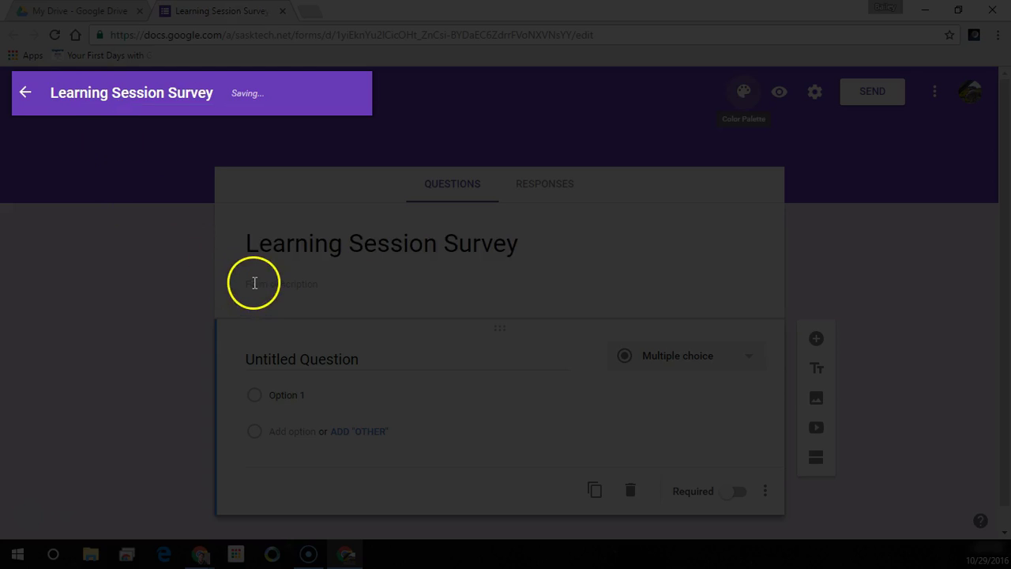
- Add the thank-you description asking respondents for feedback to improve services
left_click(255, 283)
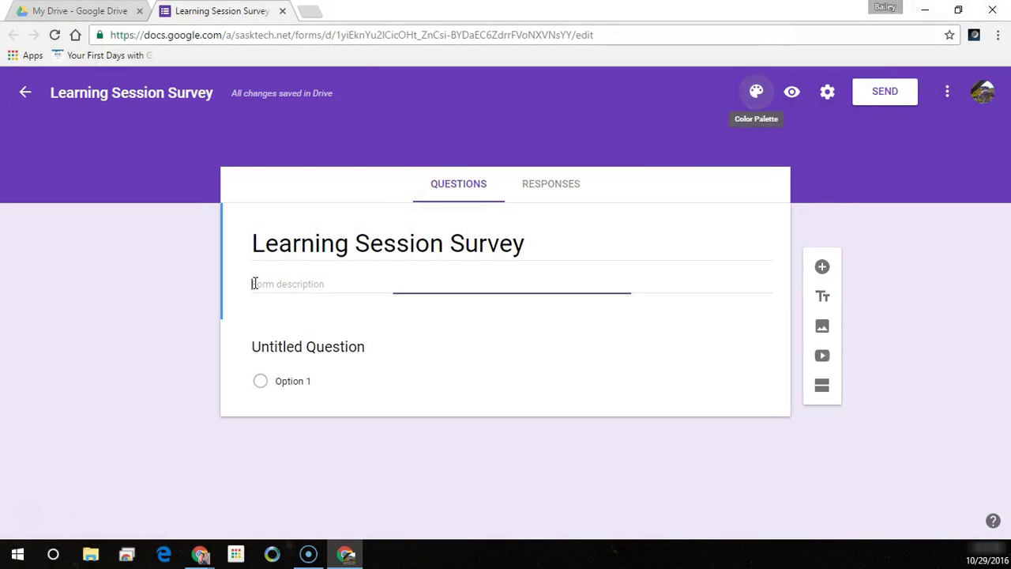
type("Thanks for takin")
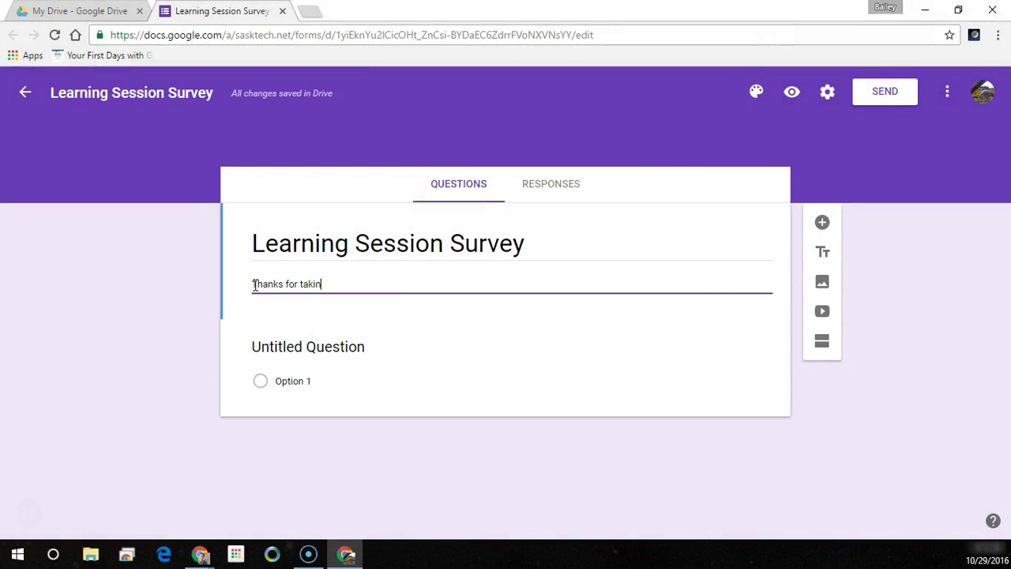
type("g the time to learn Google For")
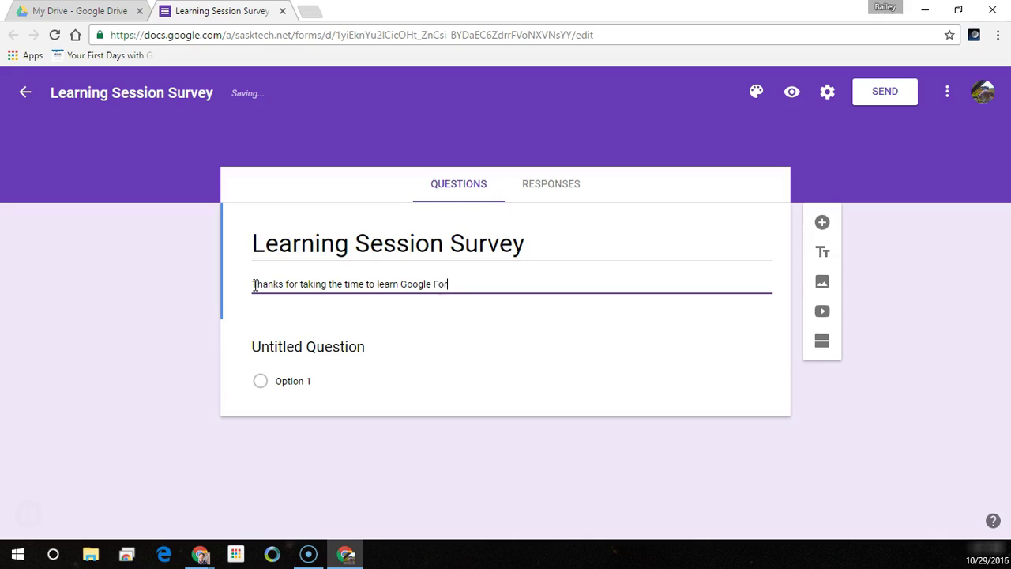
type("ms with me today ")
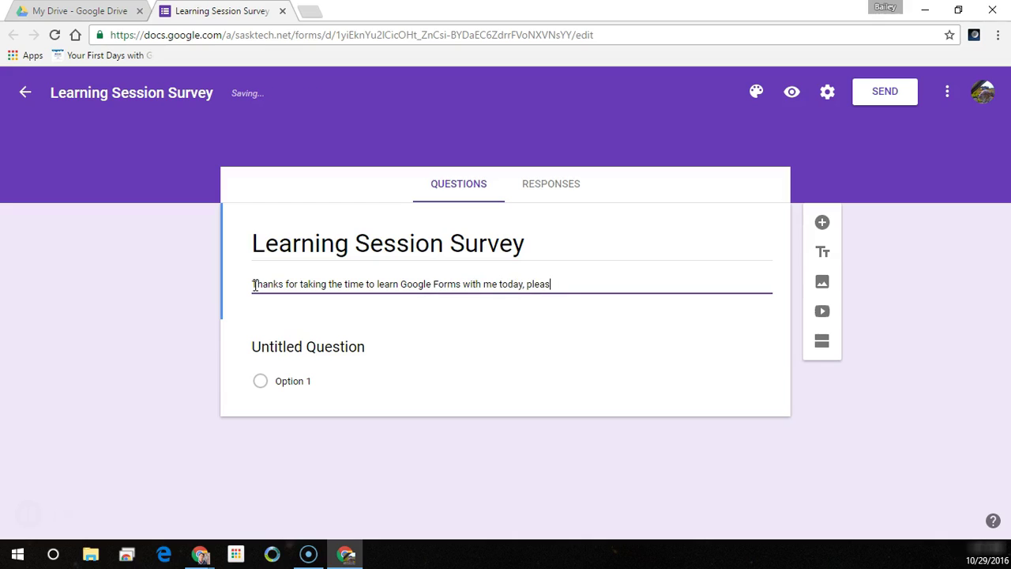
type(" please give me feedback so ")
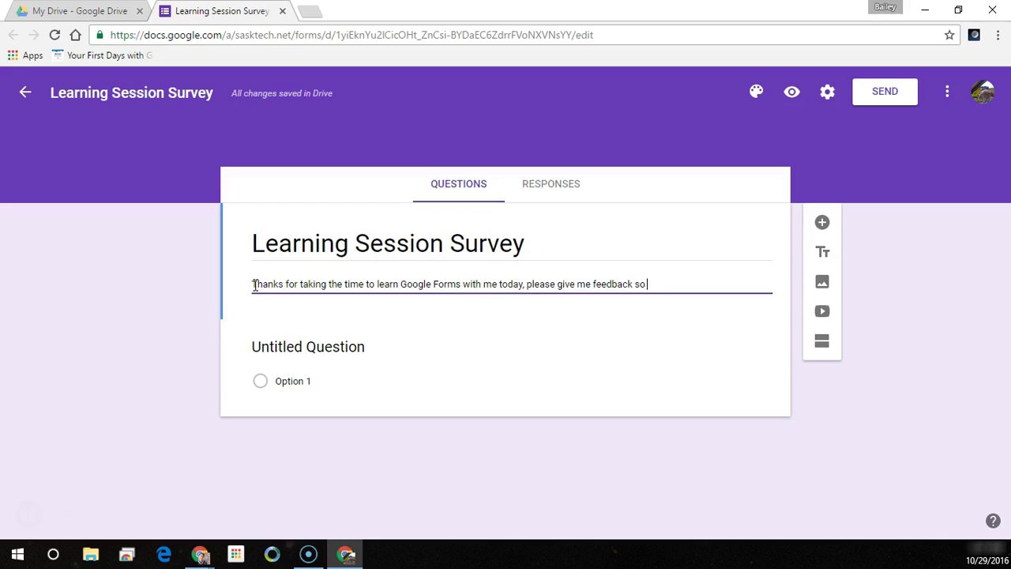
type("I can imporv")
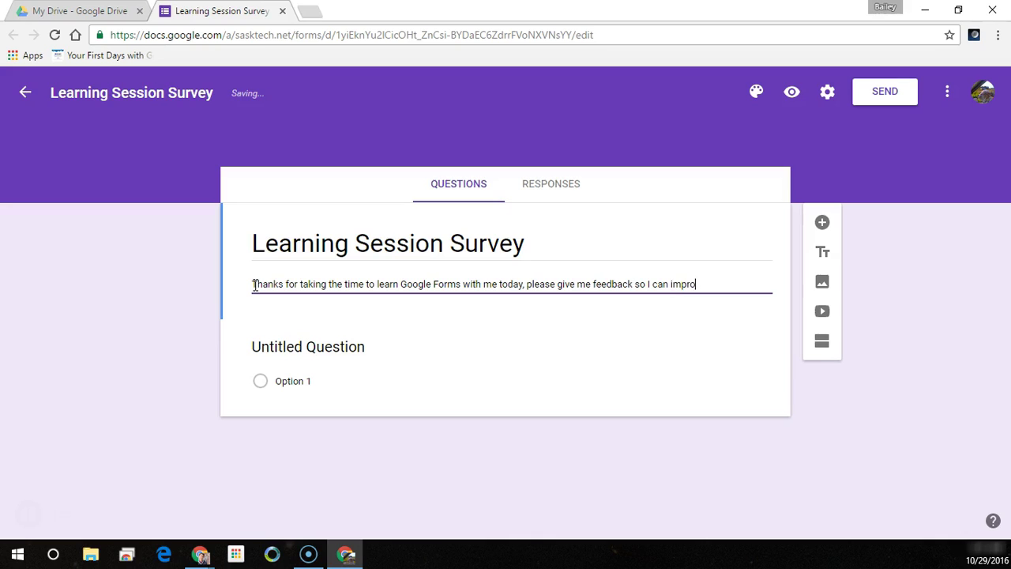
type("e my services!")
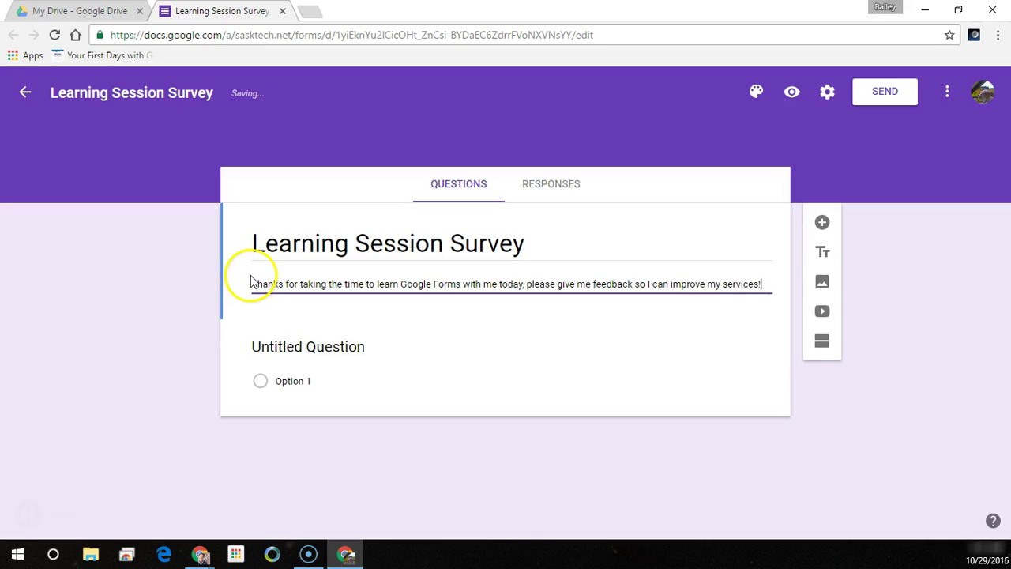
left_click(323, 347)
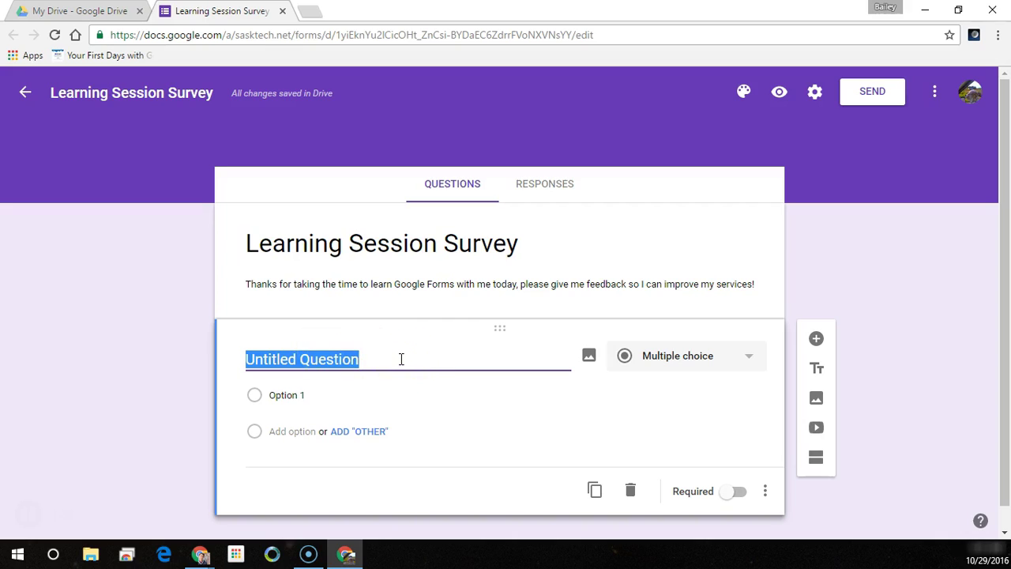
- Title the first question 'Name' and describe it 'optional, please provide first and last name'
type("Name")
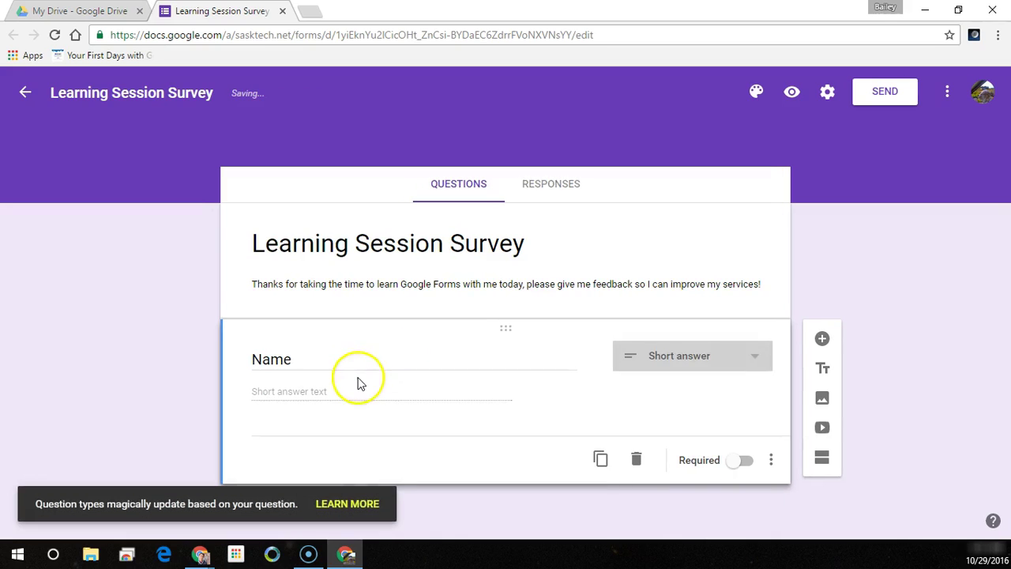
left_click(738, 466)
left_click(741, 466)
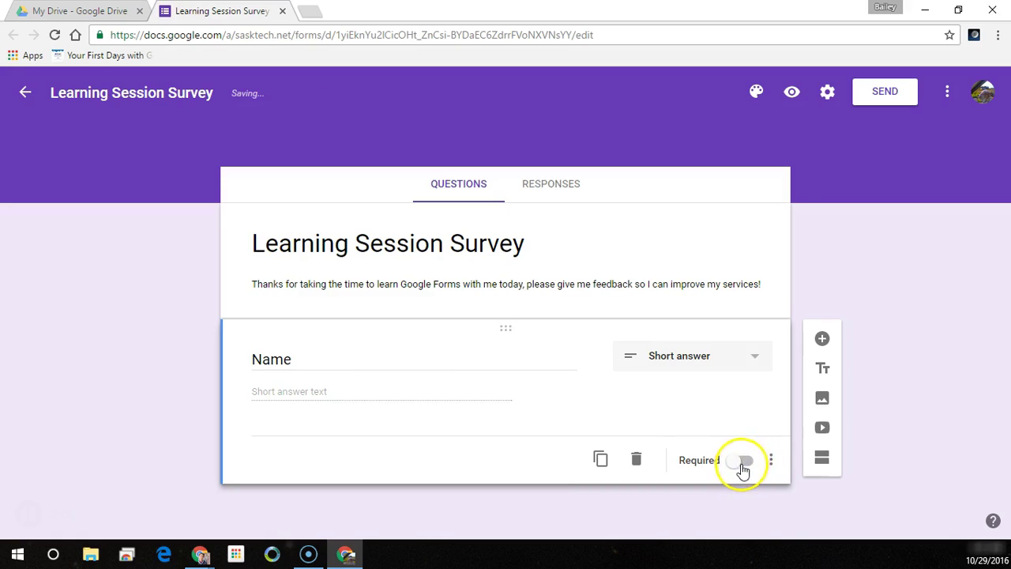
left_click(770, 461)
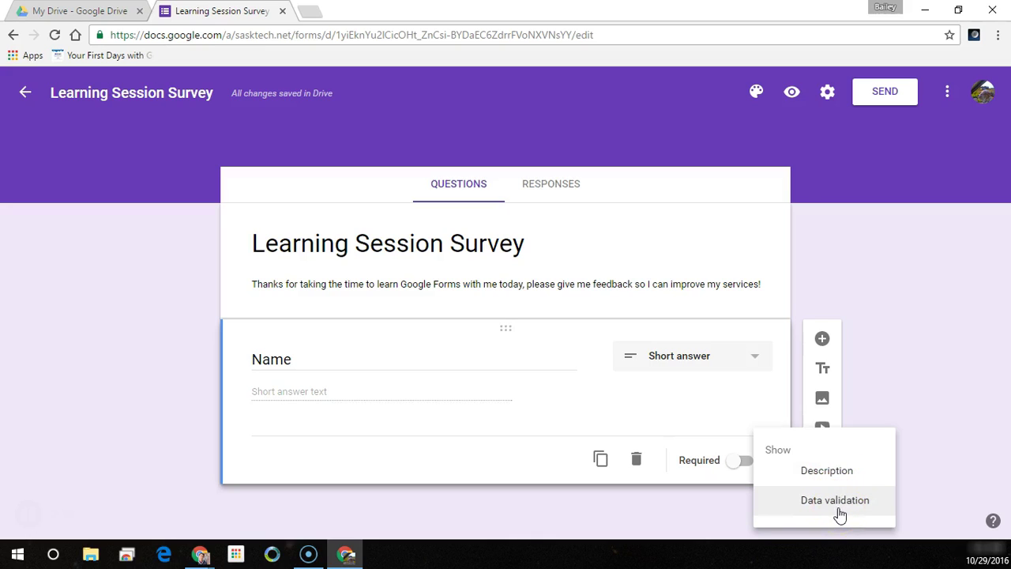
left_click(842, 473)
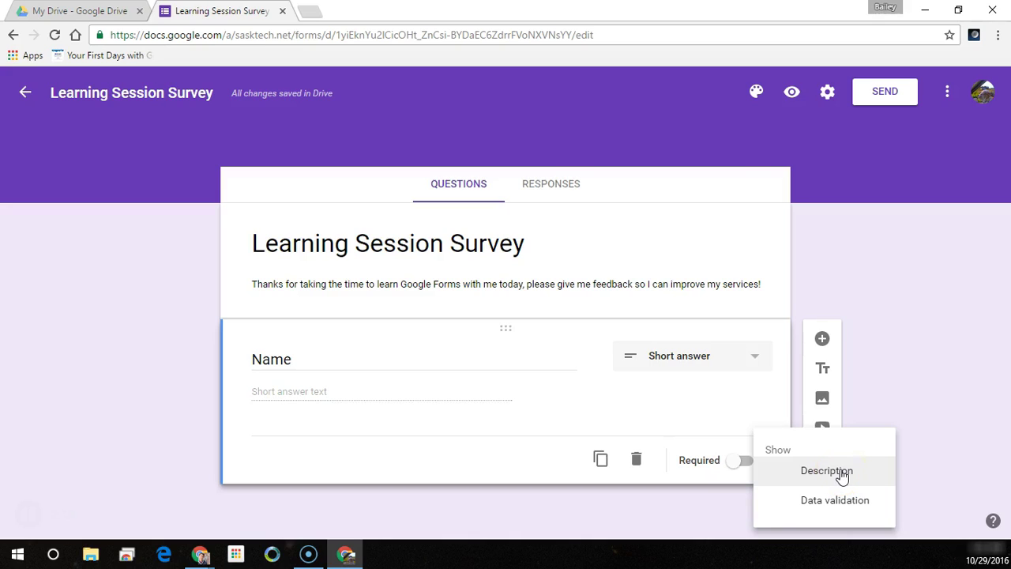
left_click(826, 470)
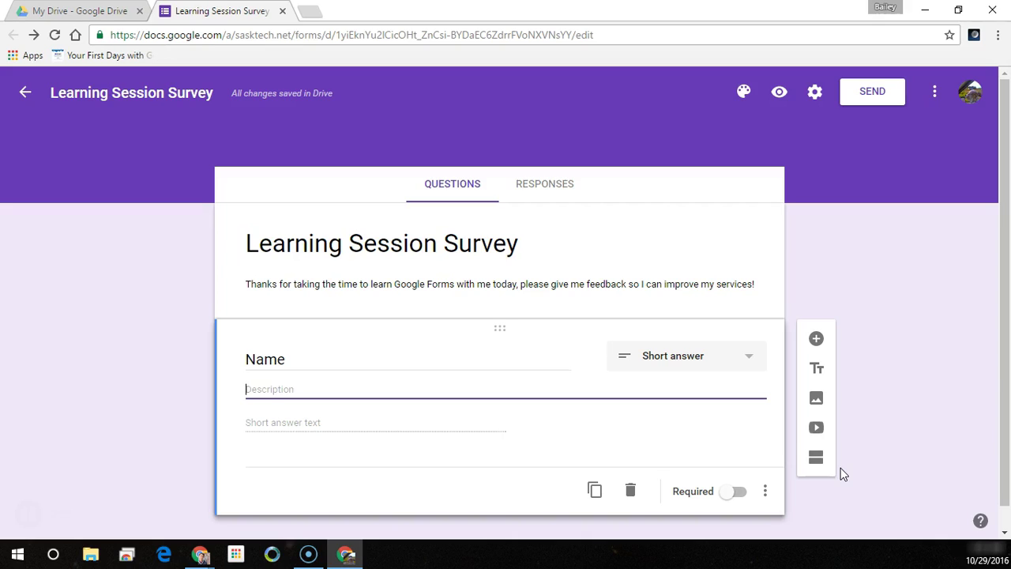
type("P")
key("BackSpace")
type("optional, please provide ")
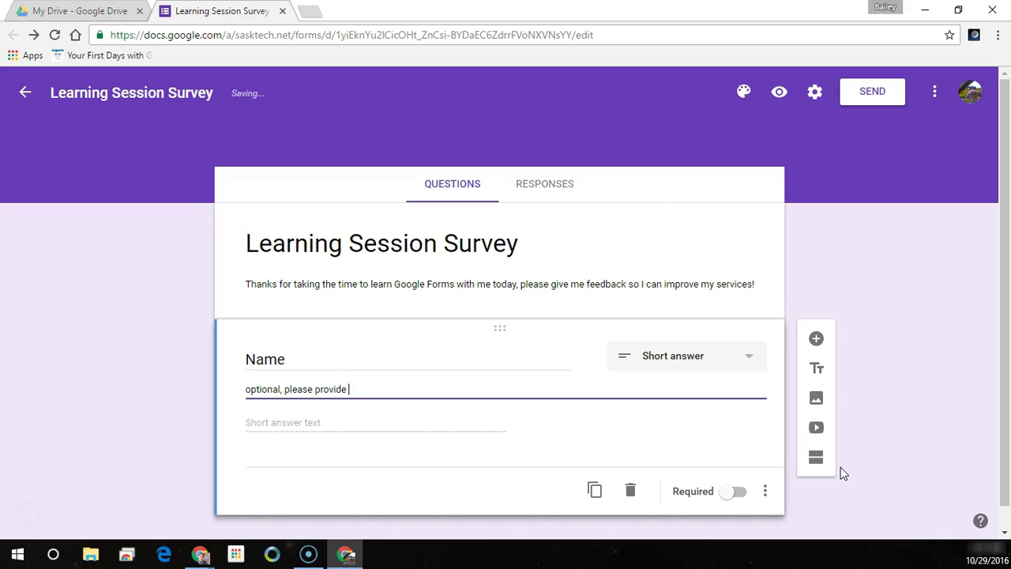
type("first and last name")
- Capitalize First and Last in the description and leave Name not required
left_click(349, 389)
key("Delete")
type("F")
left_click(389, 388)
key("Delete")
type("L")
left_click(293, 428)
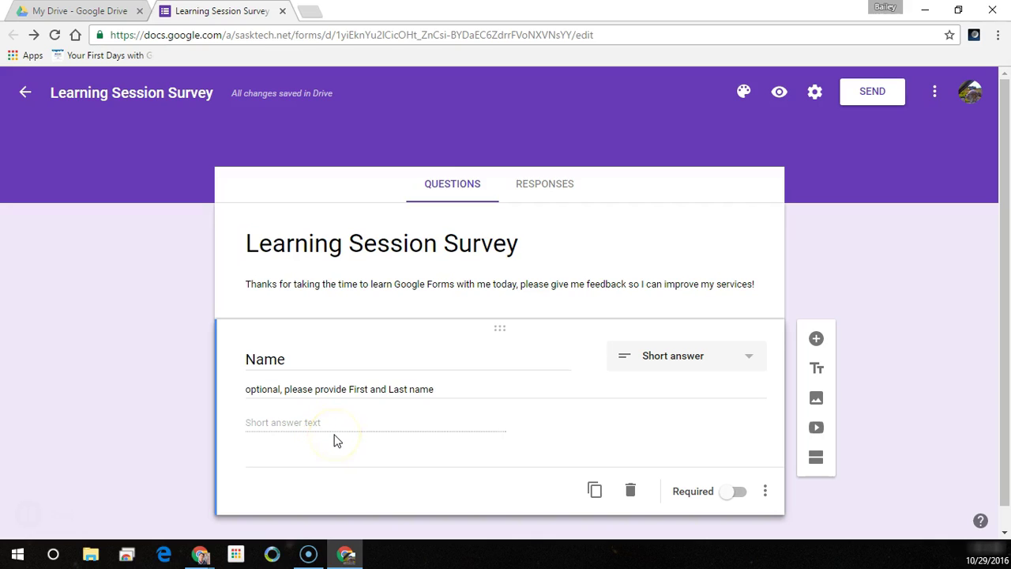
left_click(711, 478)
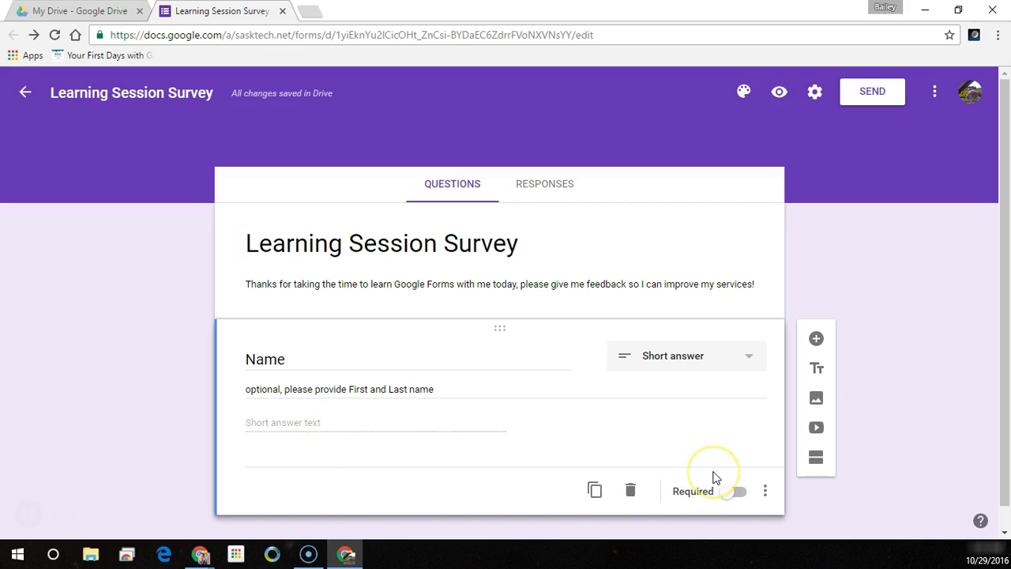
scroll(715, 478, "down", 1)
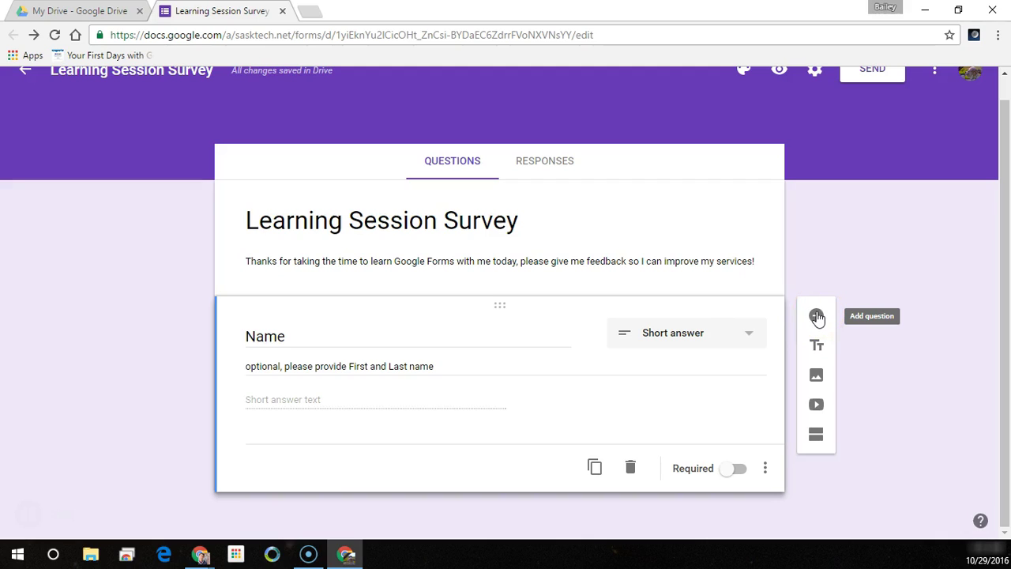
- Add a short-answer 'Email' question below Name
left_click(817, 317)
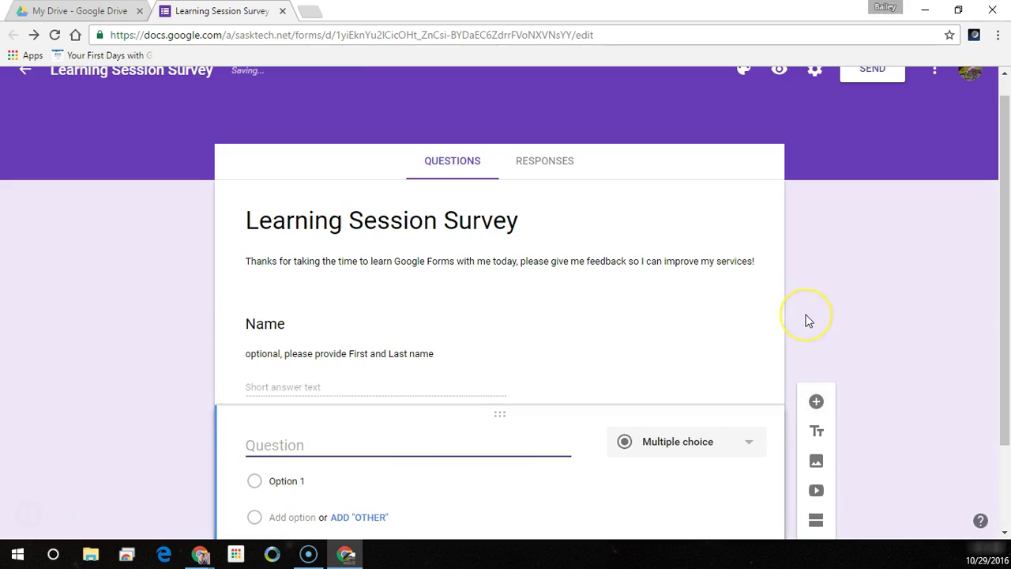
type("Email")
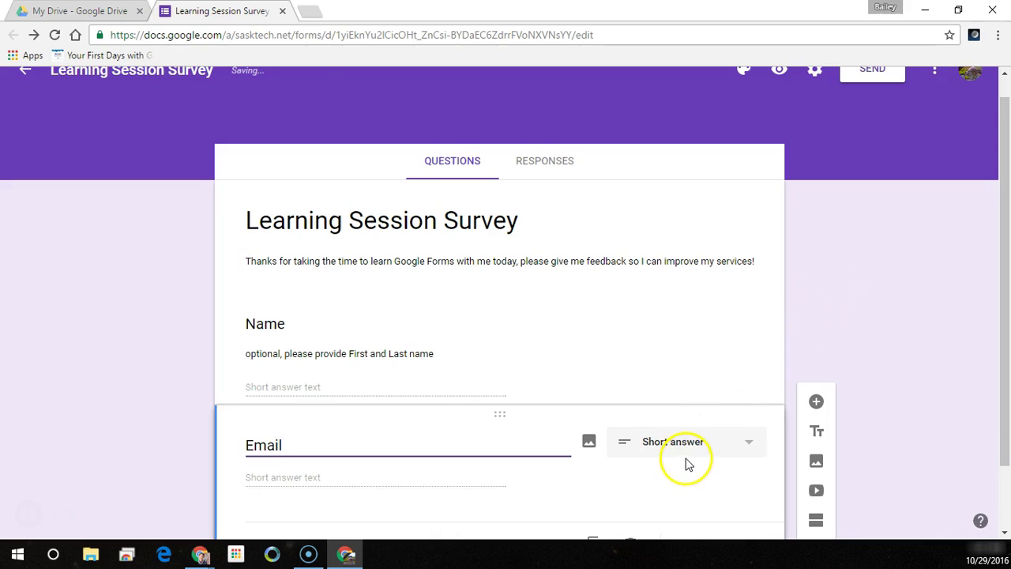
scroll(687, 463, "down", 1)
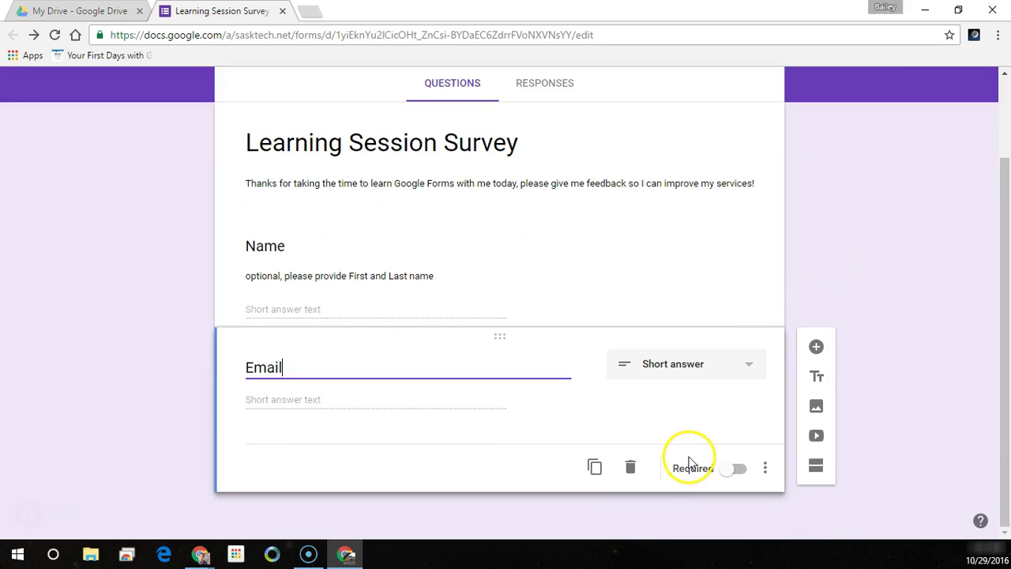
left_click(763, 469)
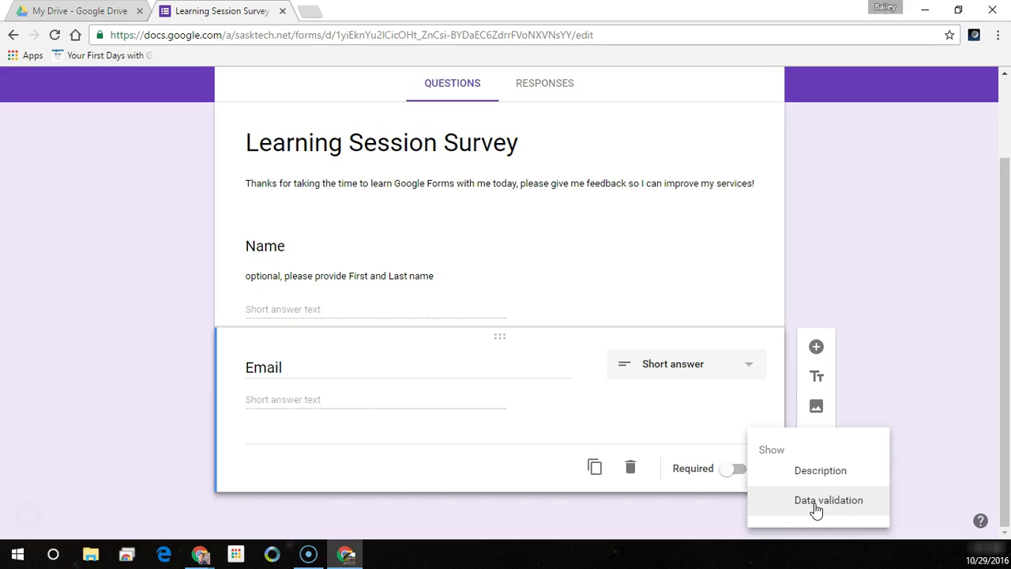
- Turn on answer validation for Email using a regular-expression rule
left_click(814, 504)
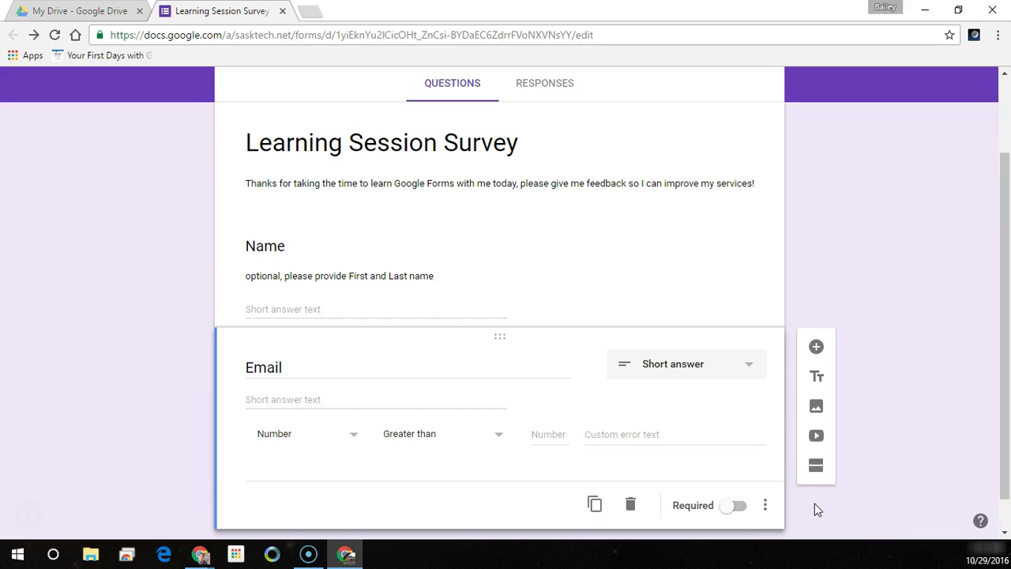
left_click(353, 440)
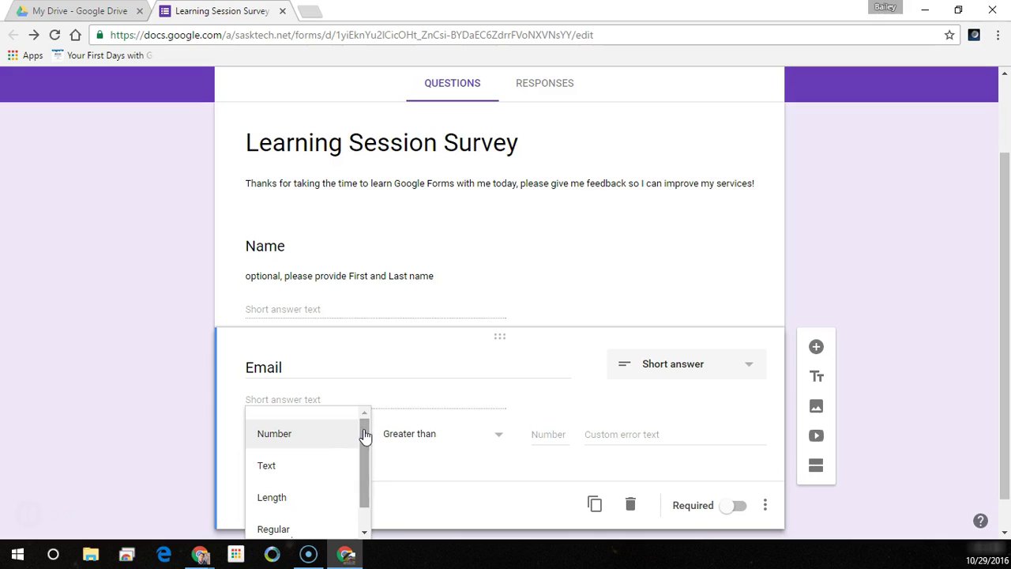
scroll(364, 436, "down", 2)
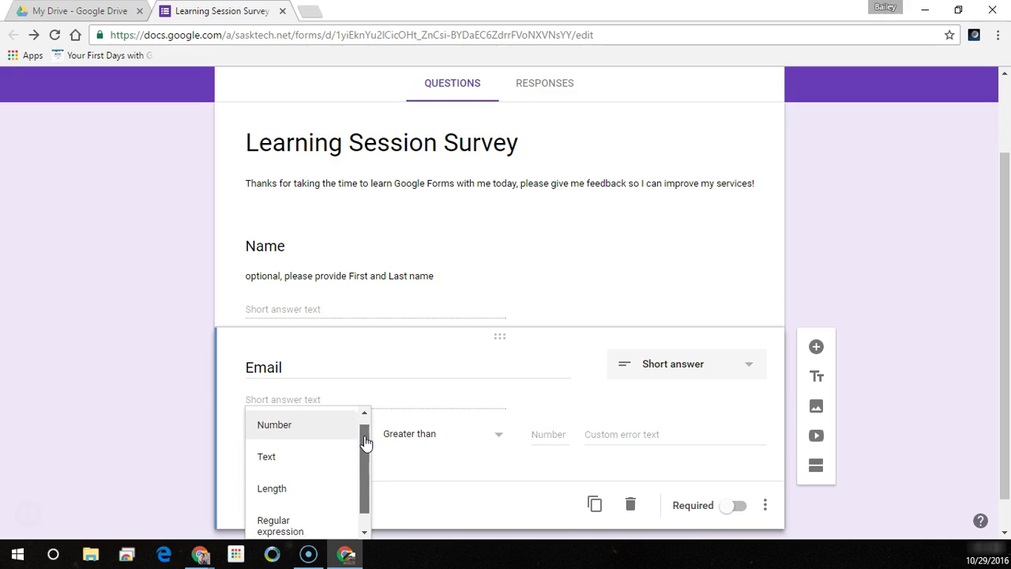
left_click(367, 476)
left_click_drag(367, 476, 370, 451)
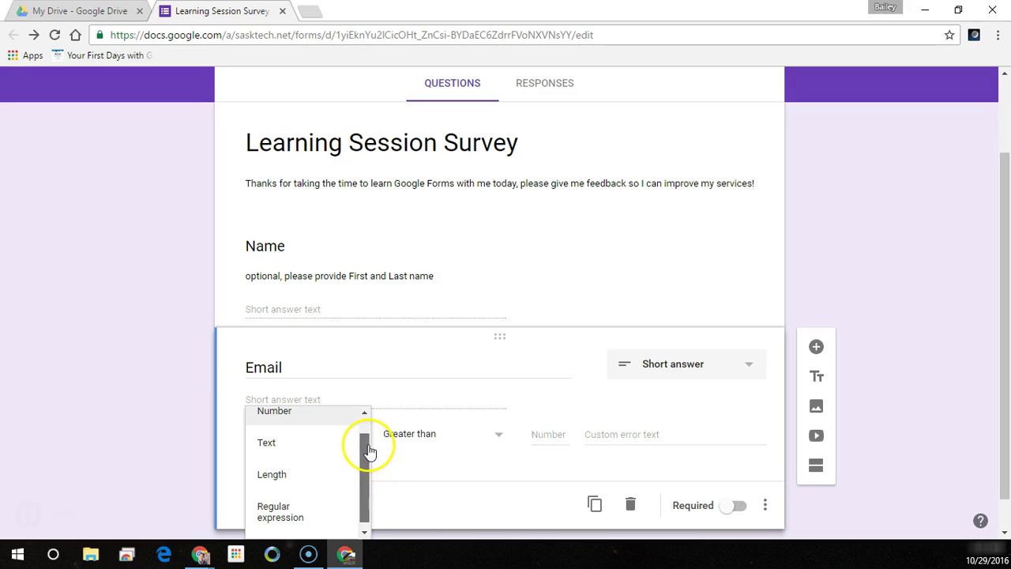
left_click(263, 512)
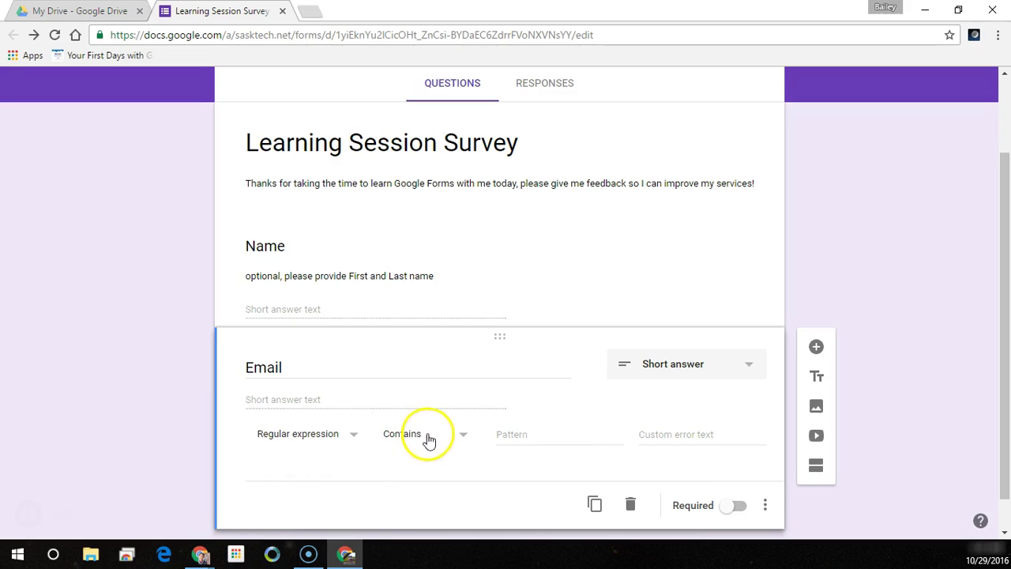
- Require answers to contain '@', with error text 'Email Requires an @ Symbol'
left_click(532, 435)
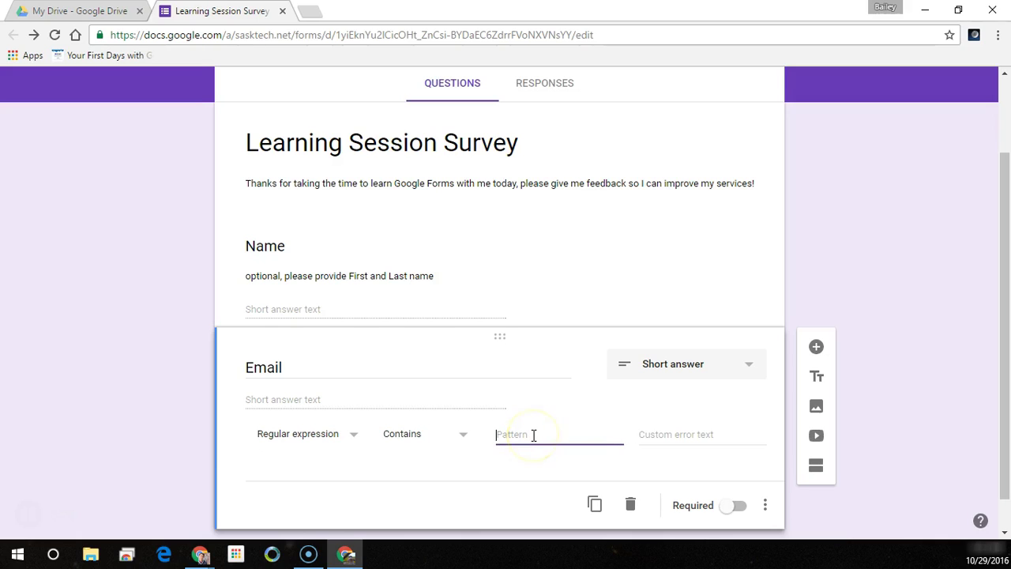
type("@")
key("Tab")
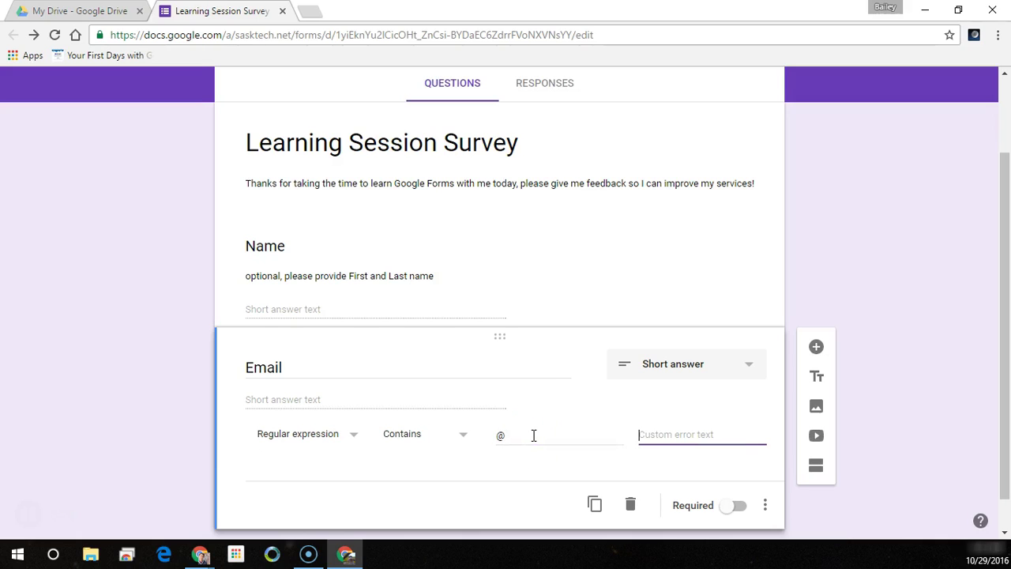
type("Email requires an @ Symbol")
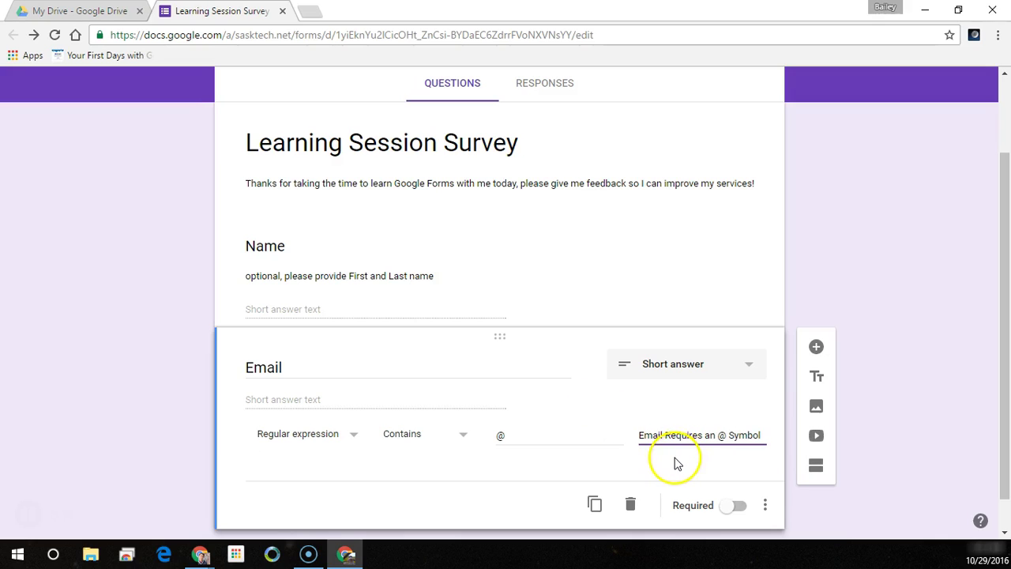
left_click(666, 449)
key("BackSpace")
type("R")
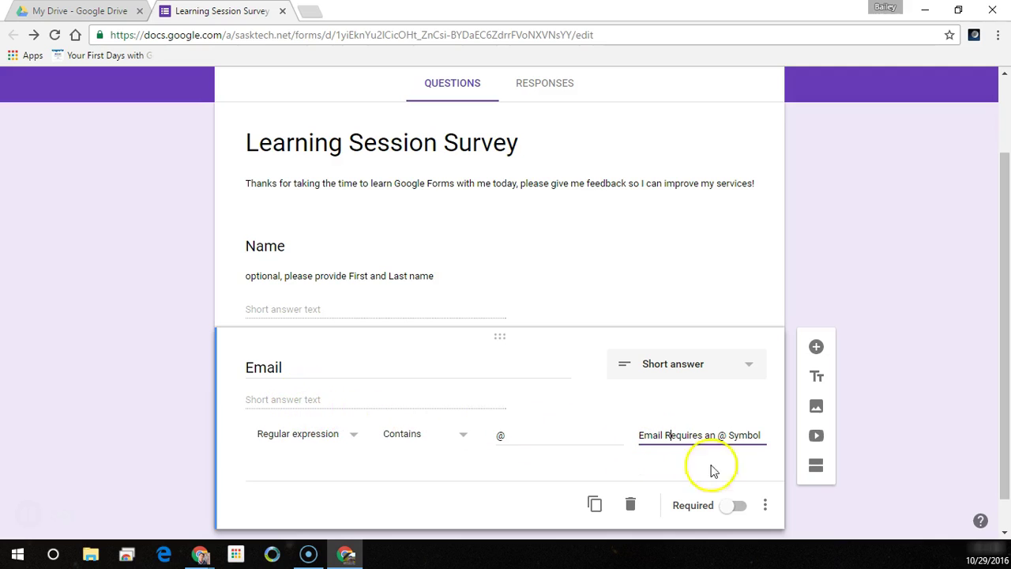
- Add the description 'Optional' under the Email question
left_click(764, 505)
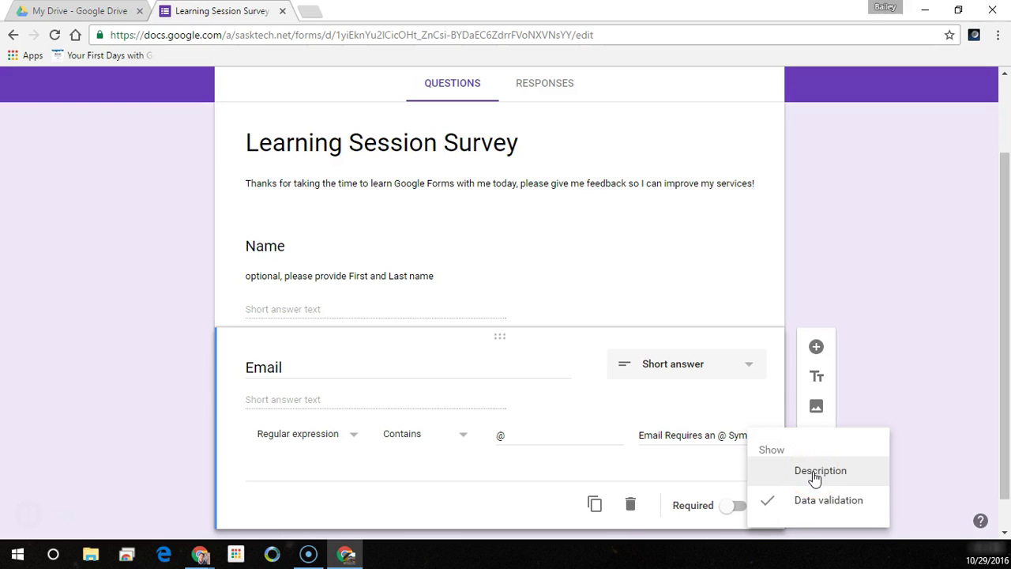
left_click(814, 471)
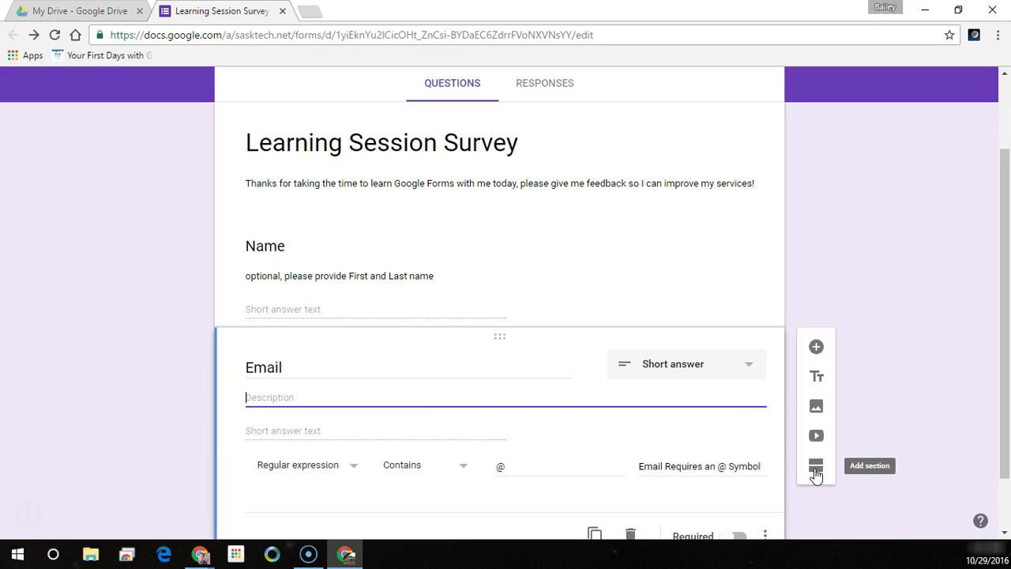
type("onal")
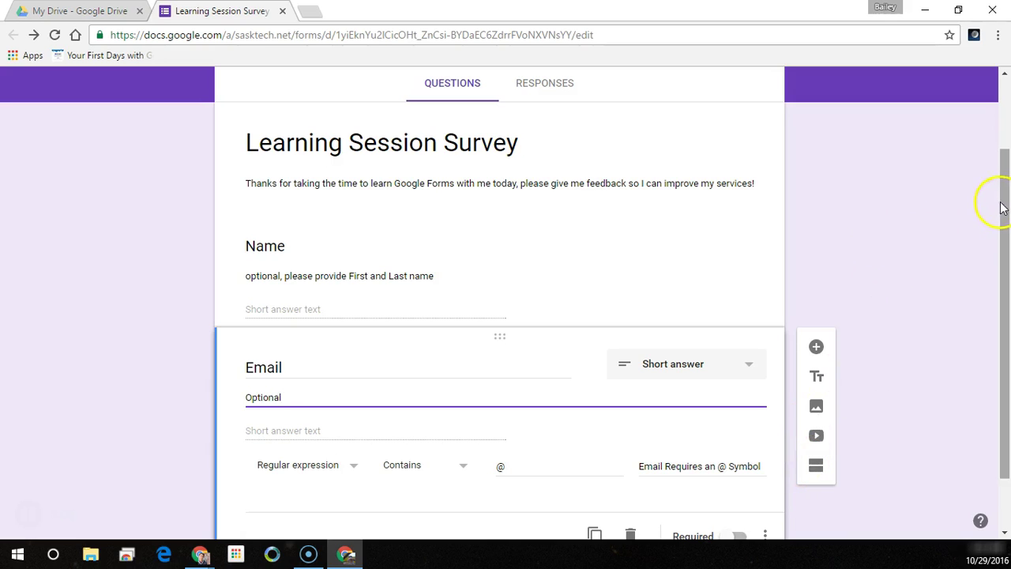
left_click_drag(1004, 198, 1001, 258)
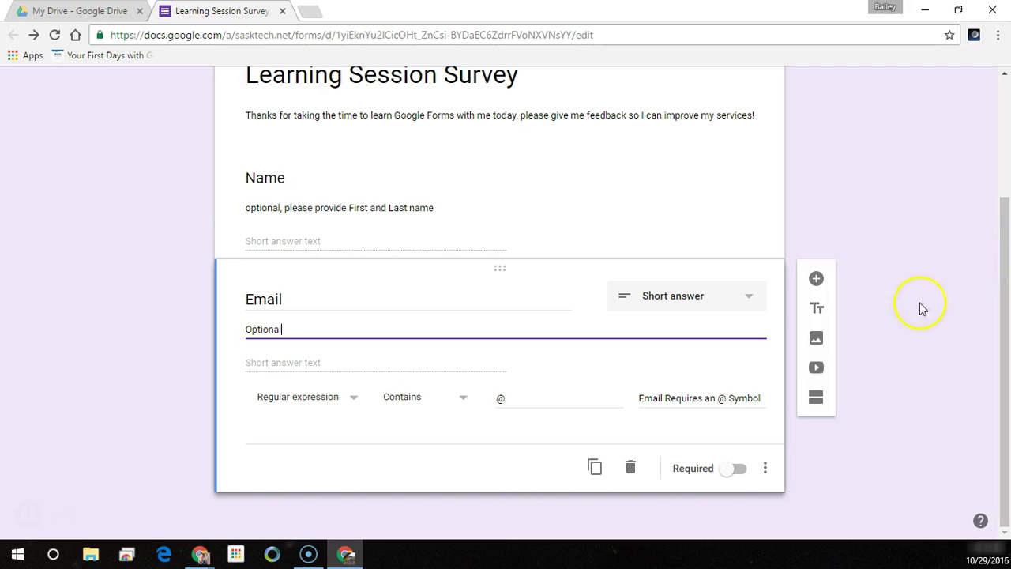
- Add the paragraph question 'What did you like most about today's session?'
left_click(816, 280)
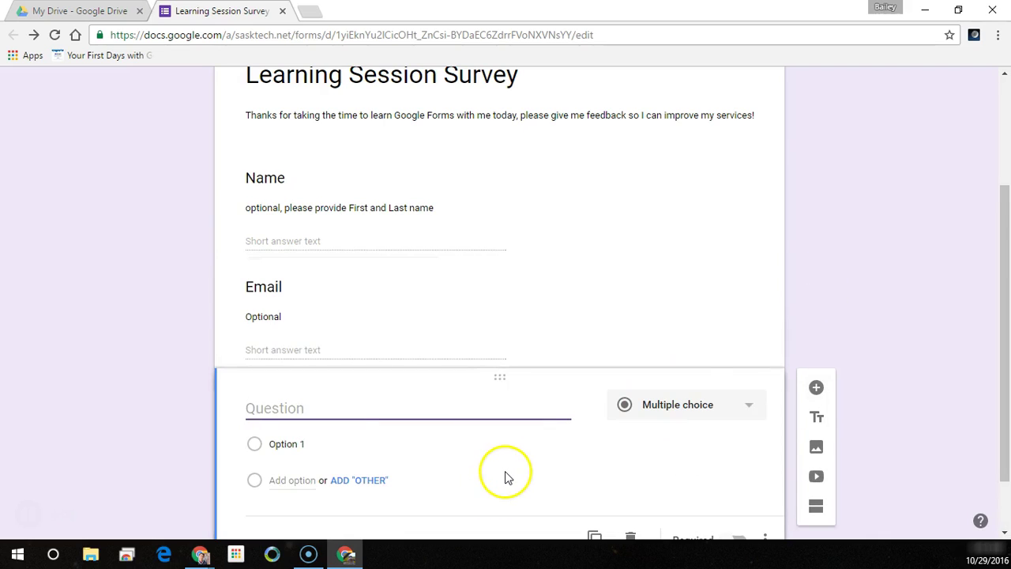
type("What did you ")
type("like most about today")
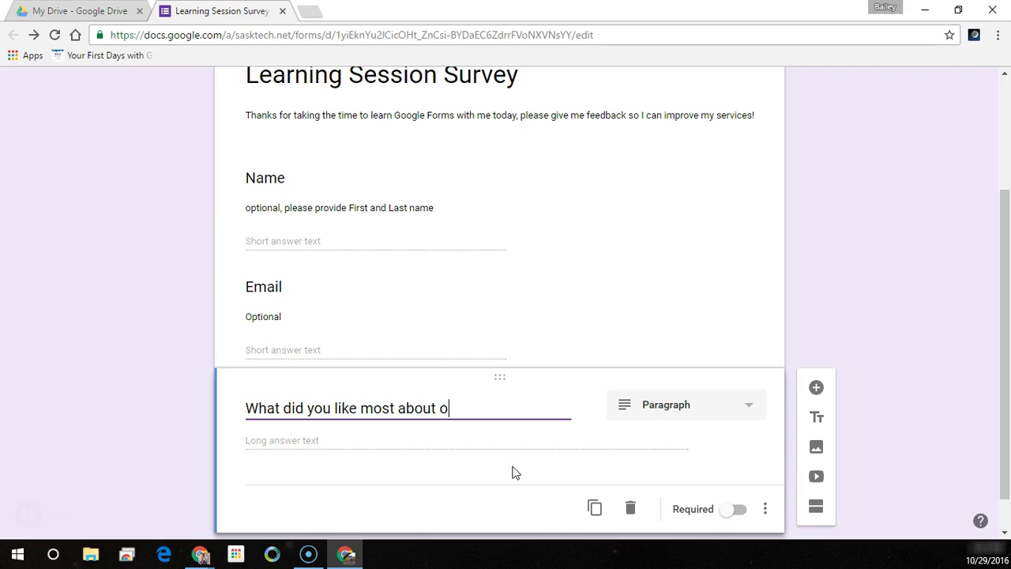
type("'s session?")
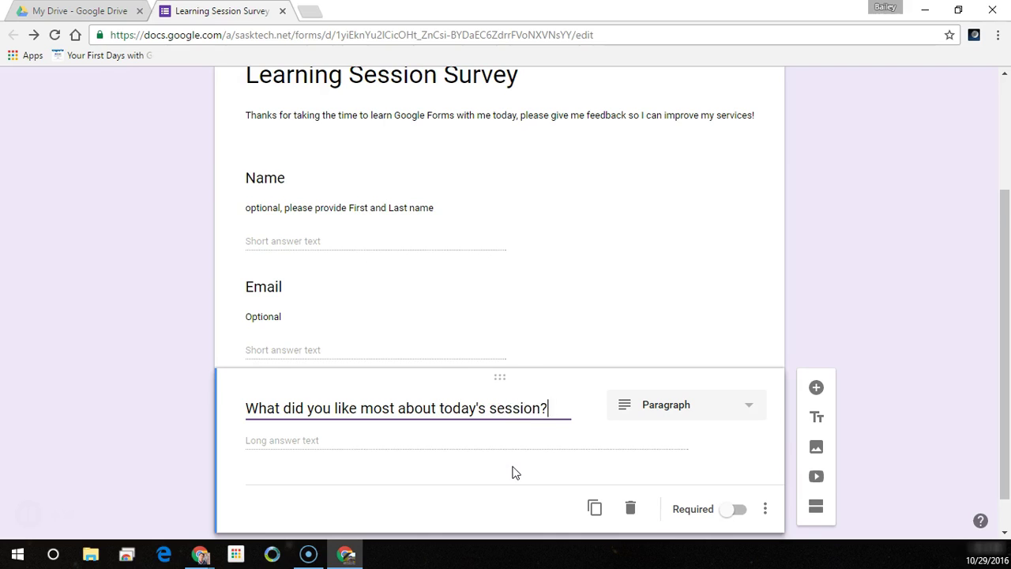
scroll(542, 461, "down", 1)
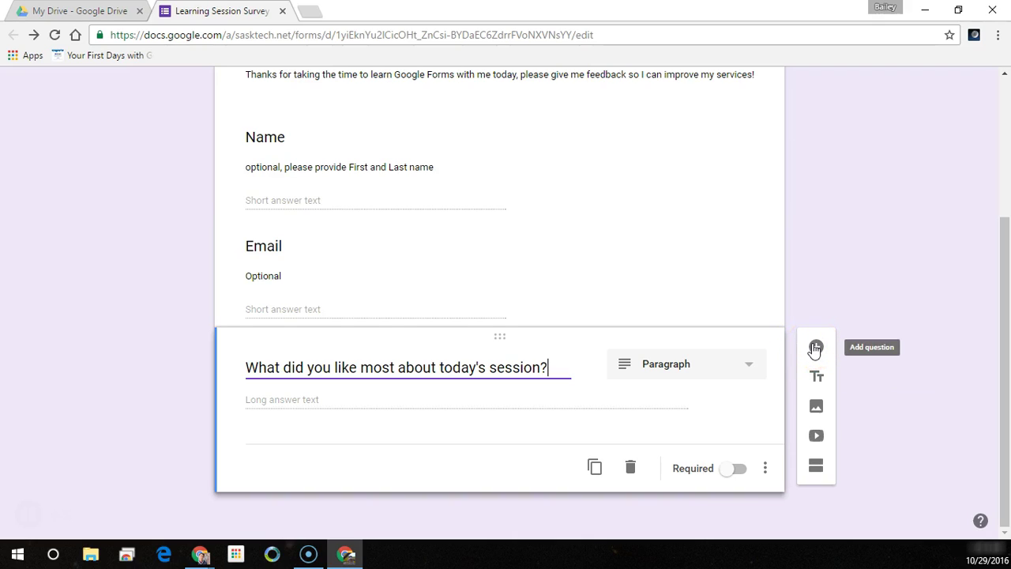
left_click(815, 349)
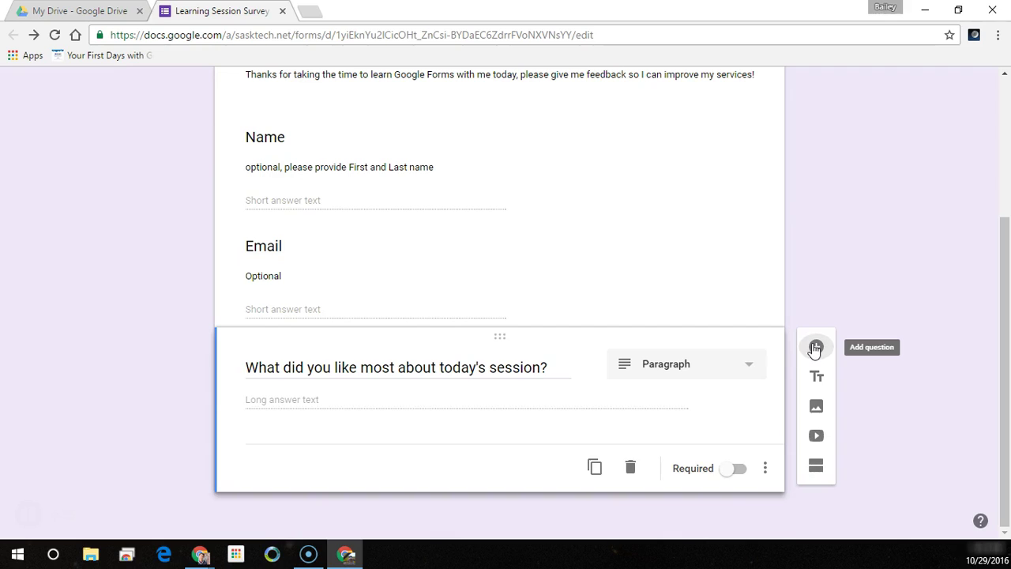
- Add a second paragraph question 'What did you like least about today's session?'
left_click(815, 349)
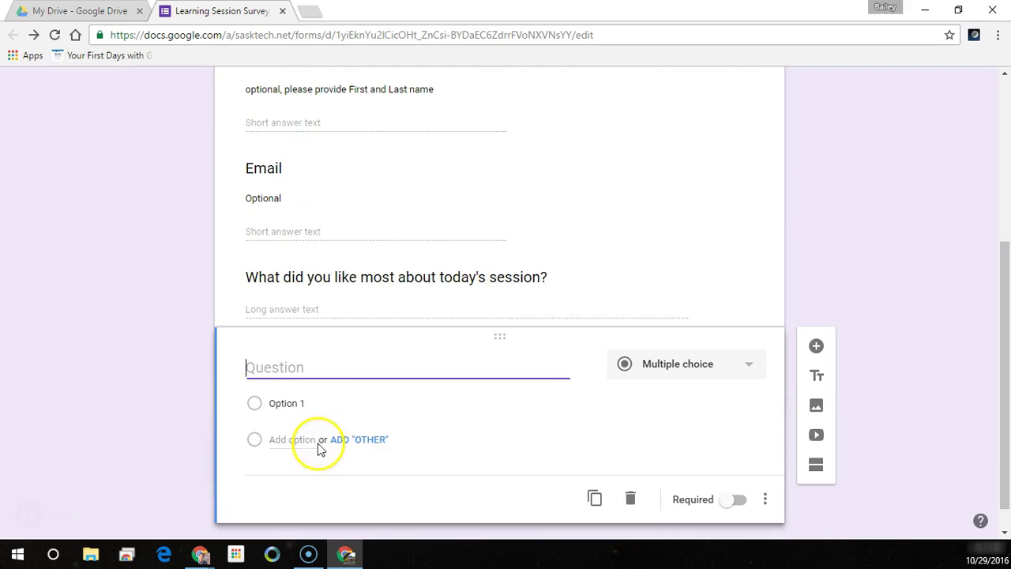
type("What did you like most about today's session?")
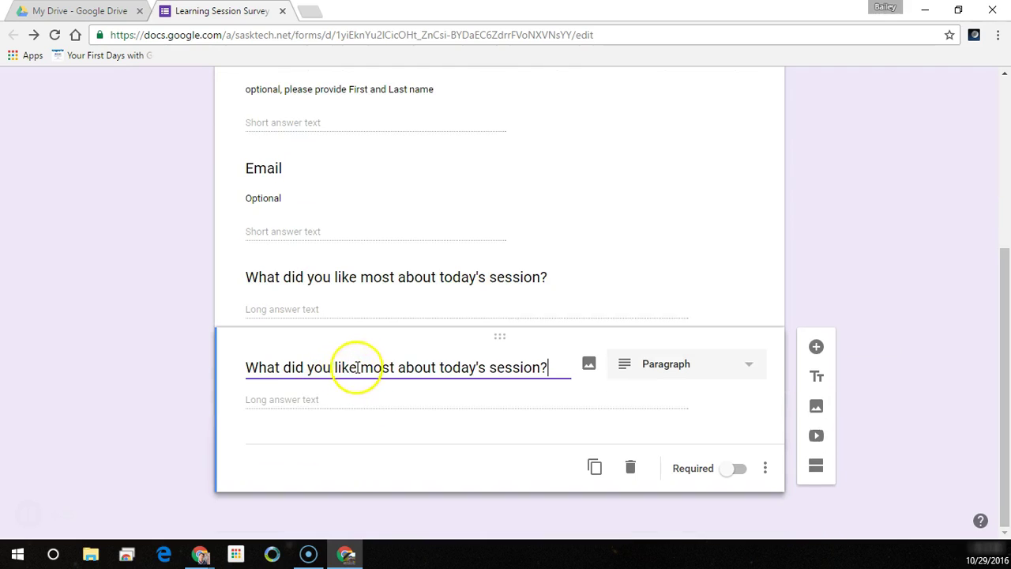
double_click(378, 368)
type("least")
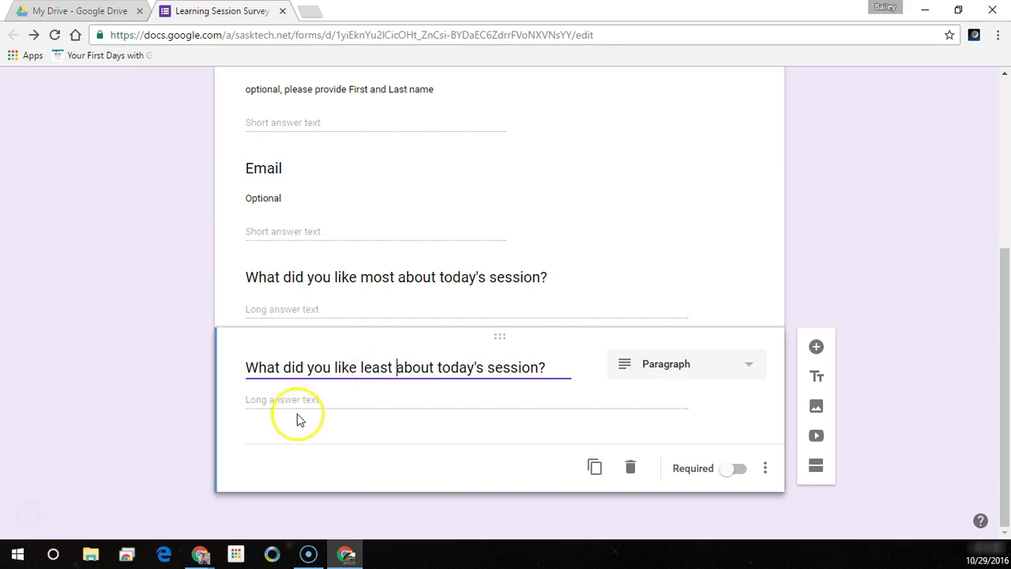
left_click(709, 368)
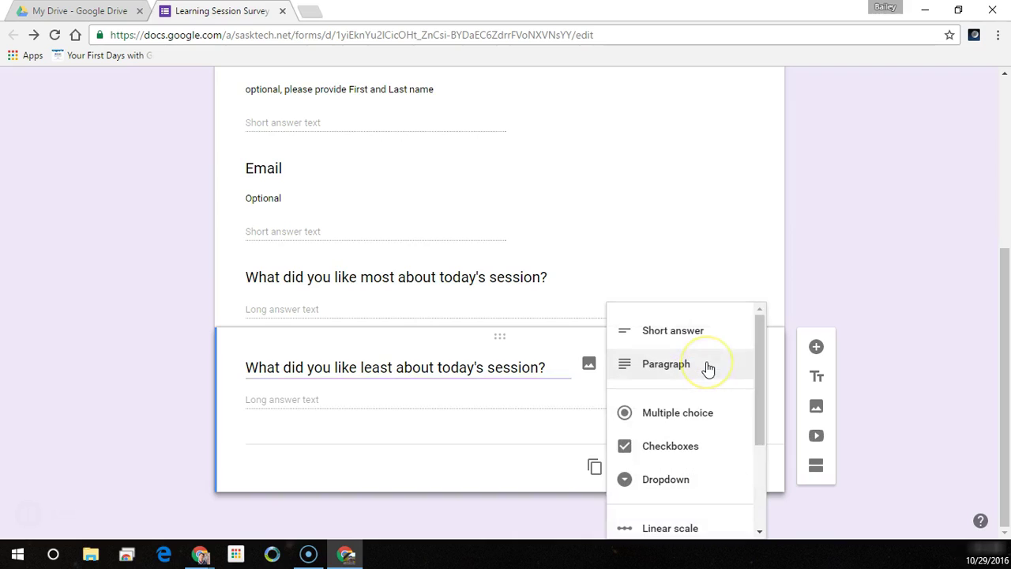
left_click(708, 368)
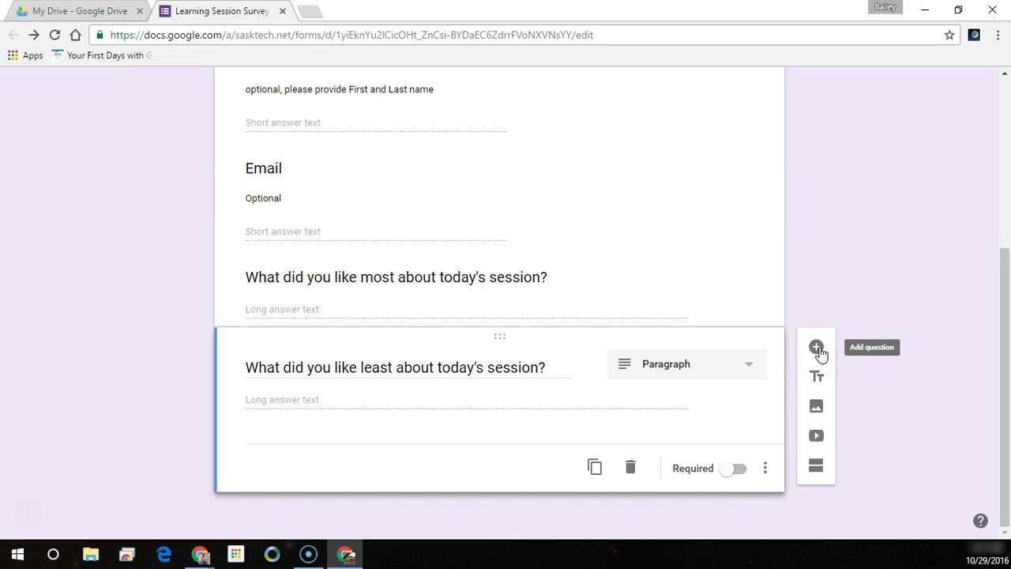
- Add 'How likely are you to recommend my services to a friend?' as a 1–5 linear scale
left_click(816, 348)
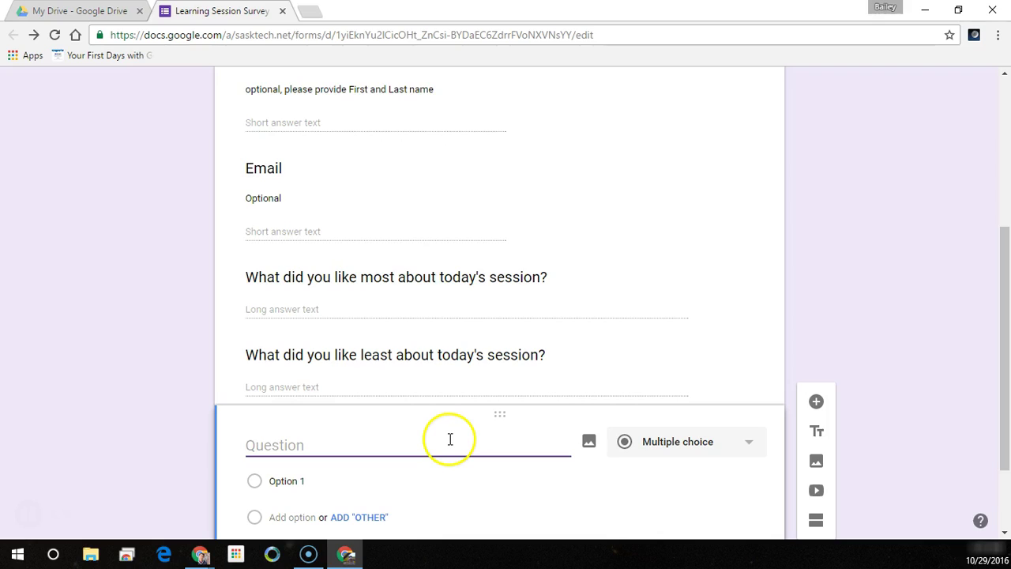
type("How likely are you")
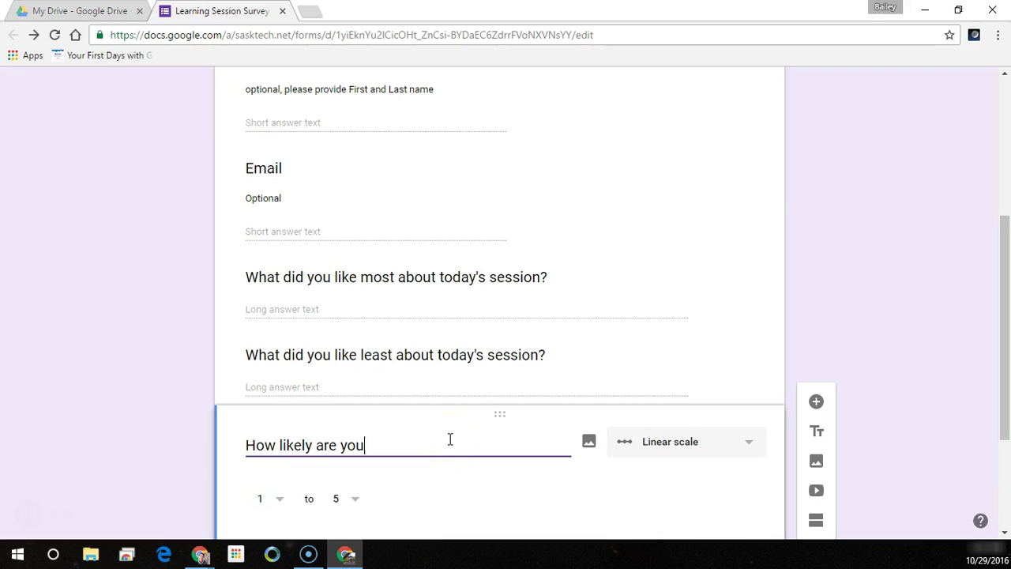
type(" to recommend my")
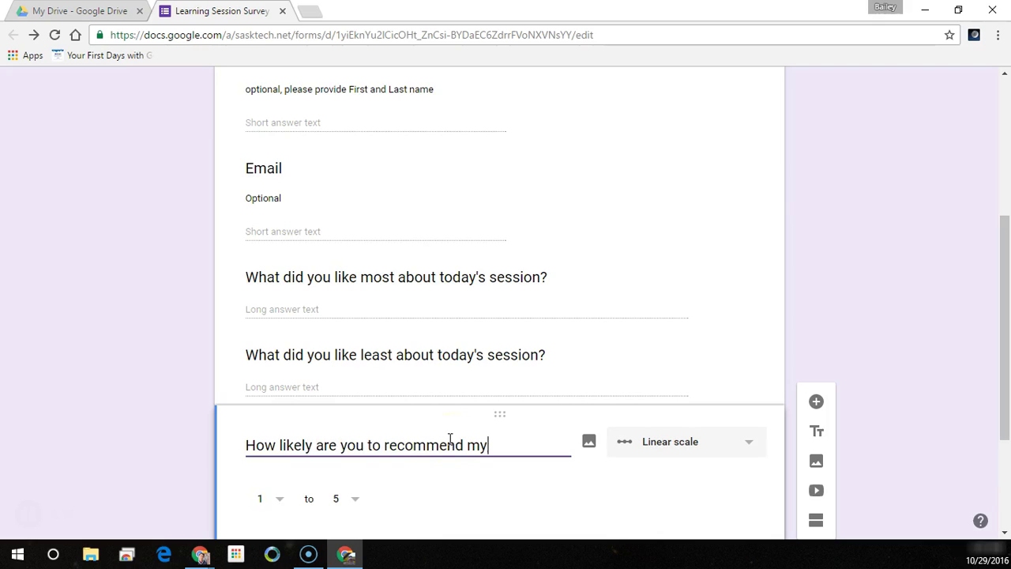
type(" services to a f")
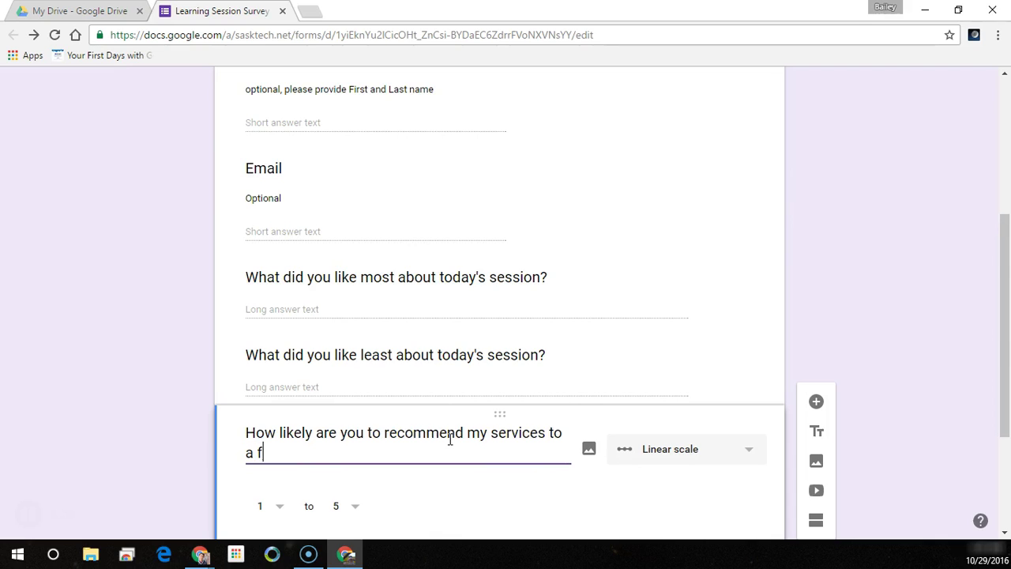
type("riend?")
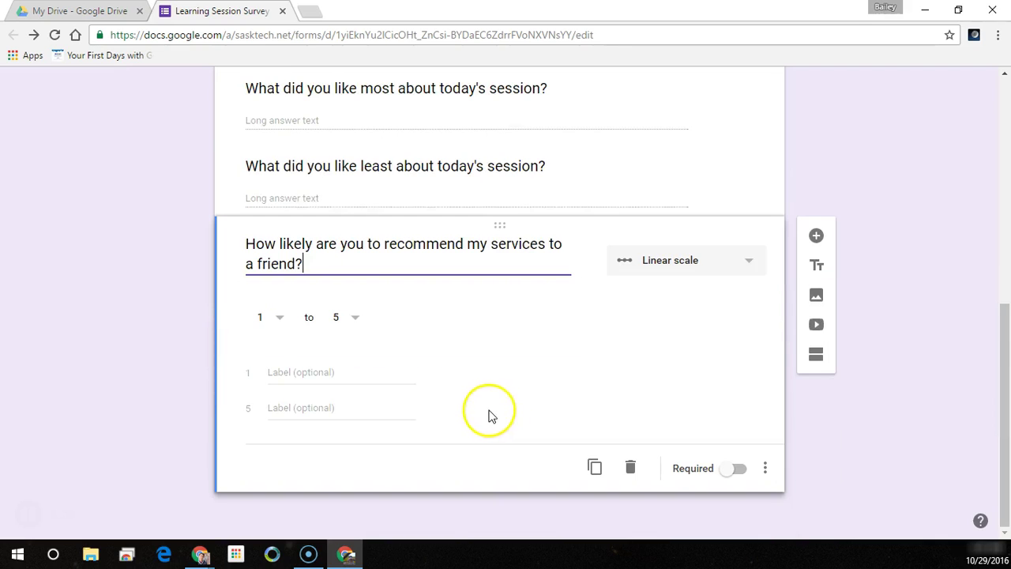
left_click(688, 271)
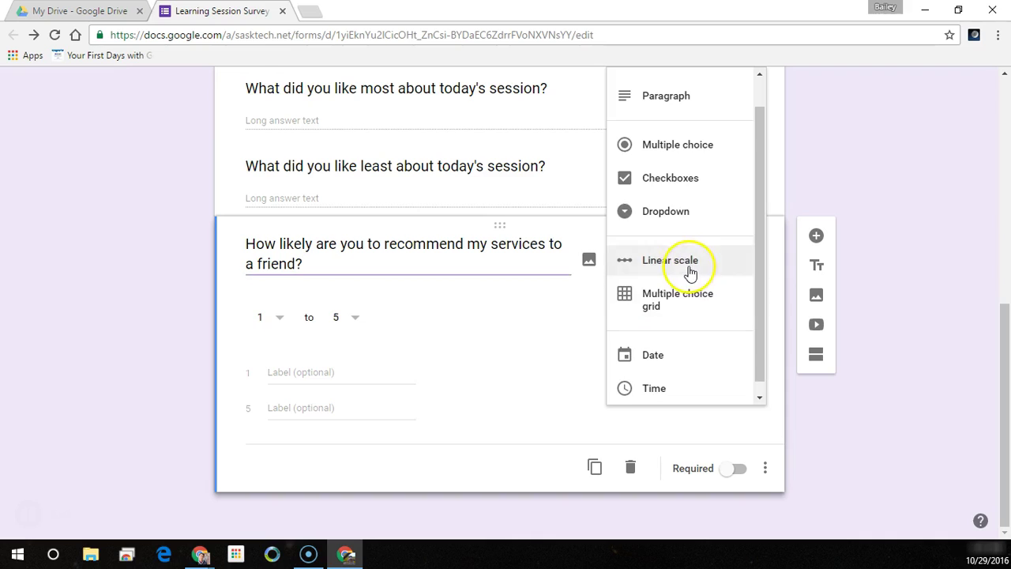
- Label the scale ends Not Likely and Very Likely and make it required
left_click(272, 374)
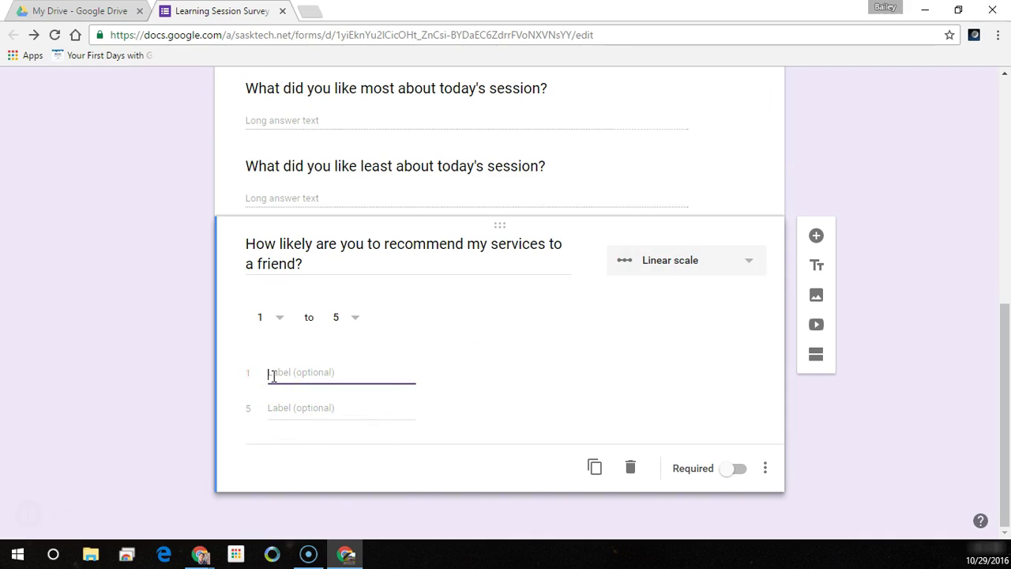
type("Not Likely")
key("Tab")
type("Vw")
key("BackSpace")
type("ery ")
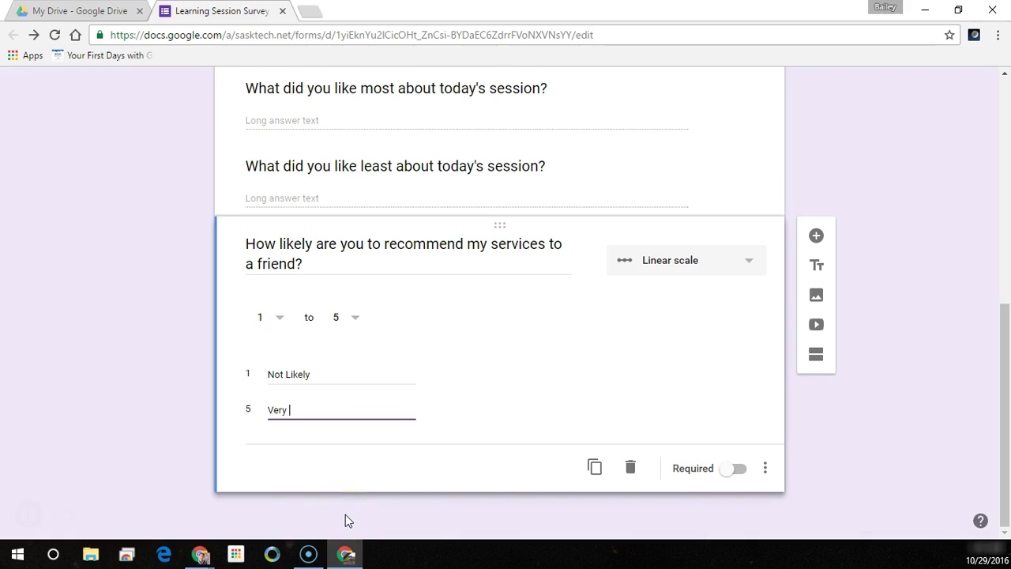
type("Likely")
left_click(352, 495)
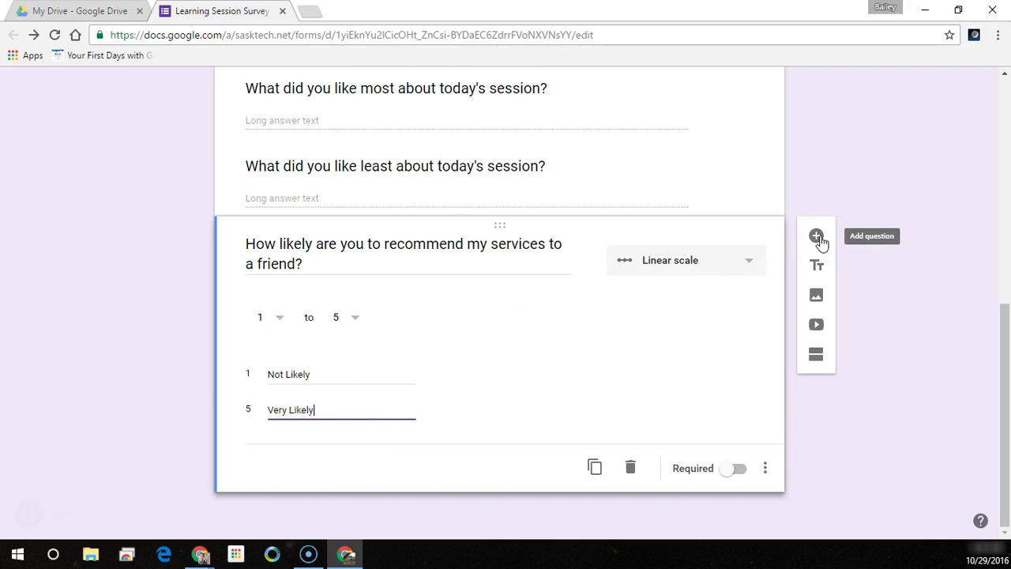
left_click(734, 471)
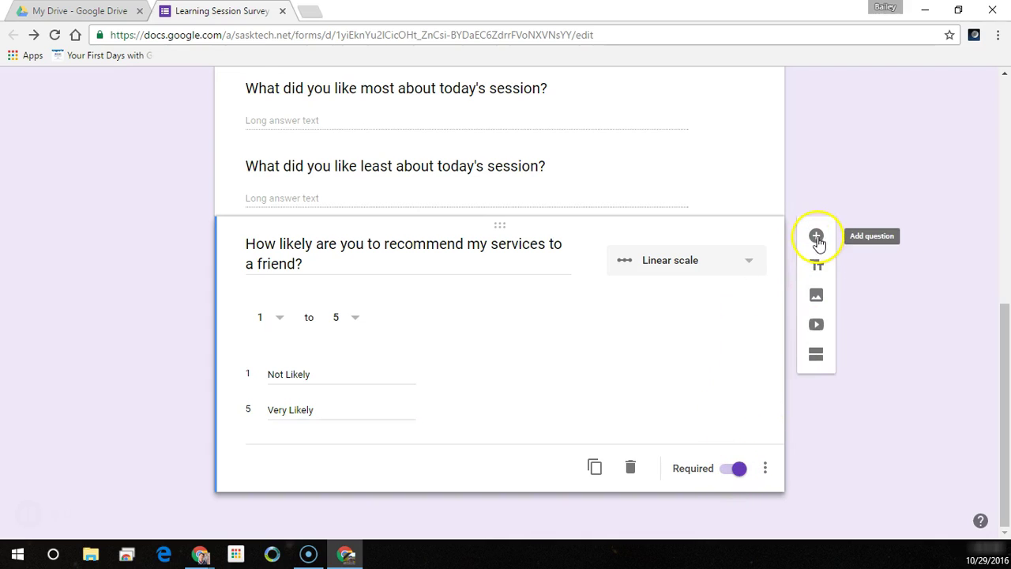
left_click(816, 237)
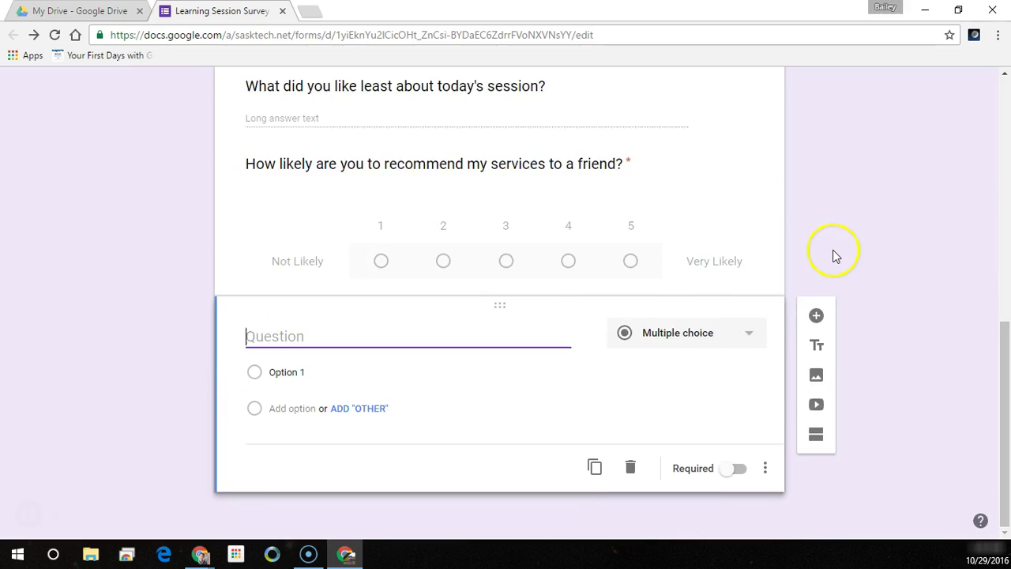
- Delete the extra blank question and preview the Learning Session Survey
left_click(640, 474)
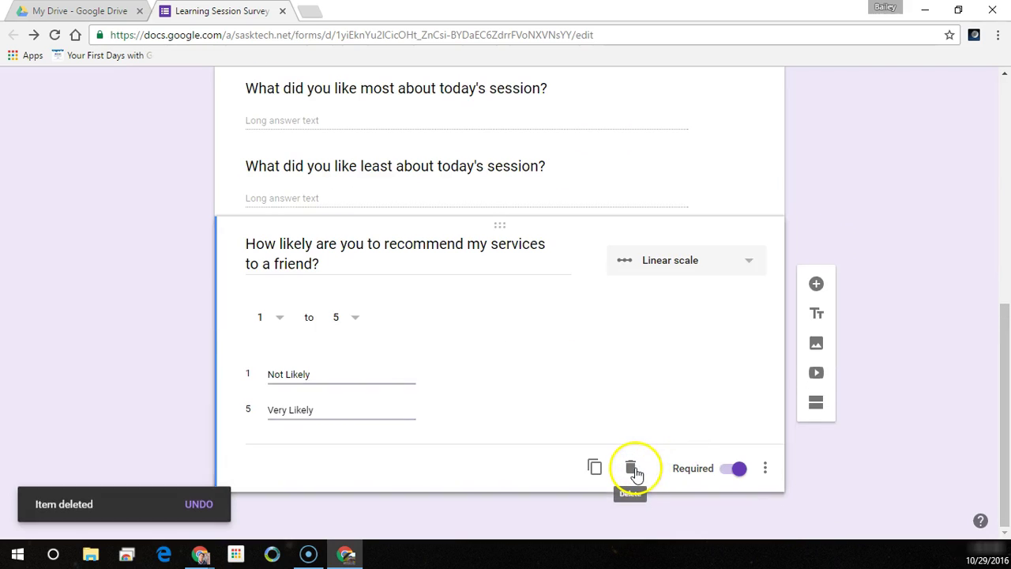
scroll(914, 399, "up", 10)
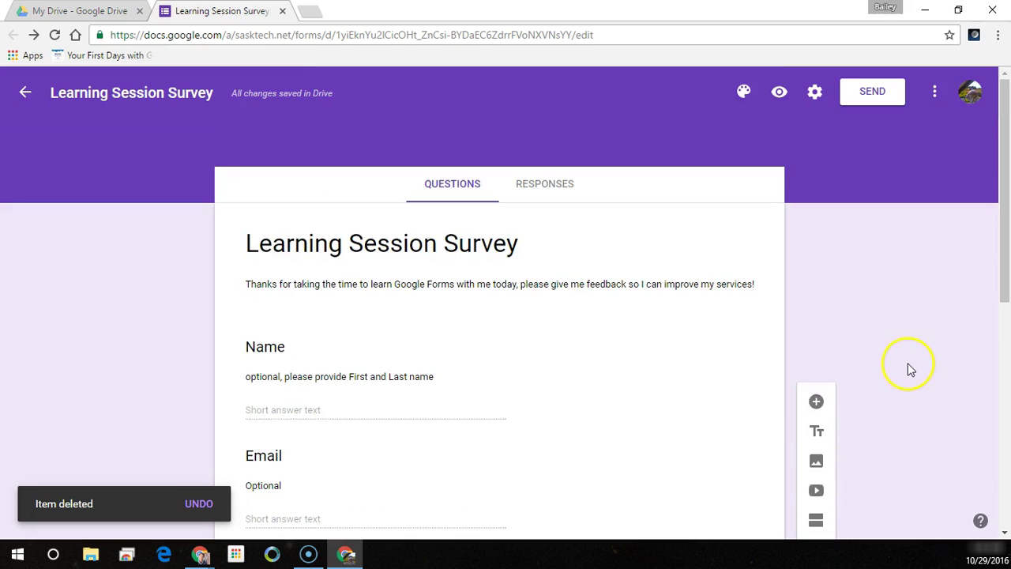
left_click(779, 96)
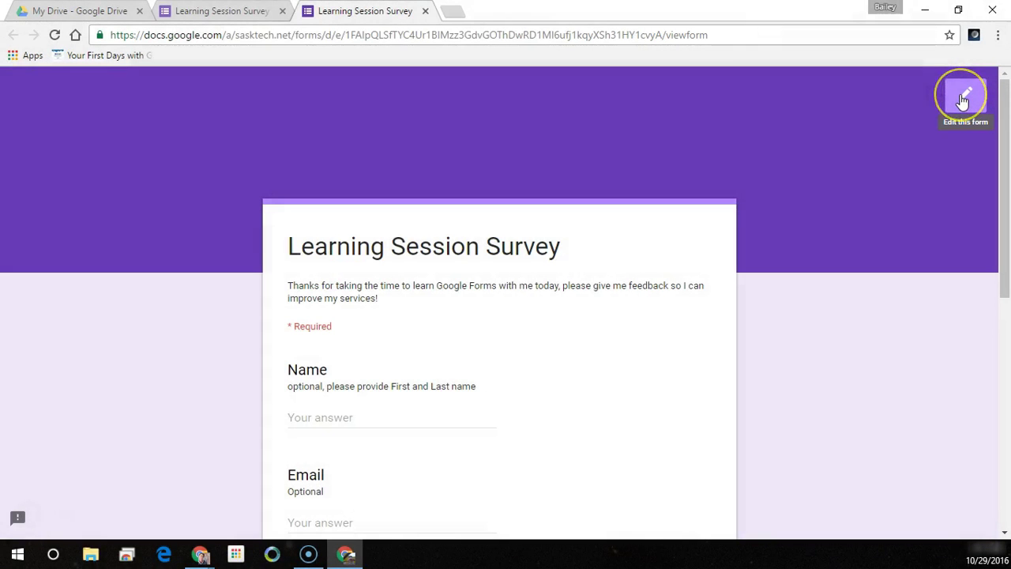
left_click(963, 97)
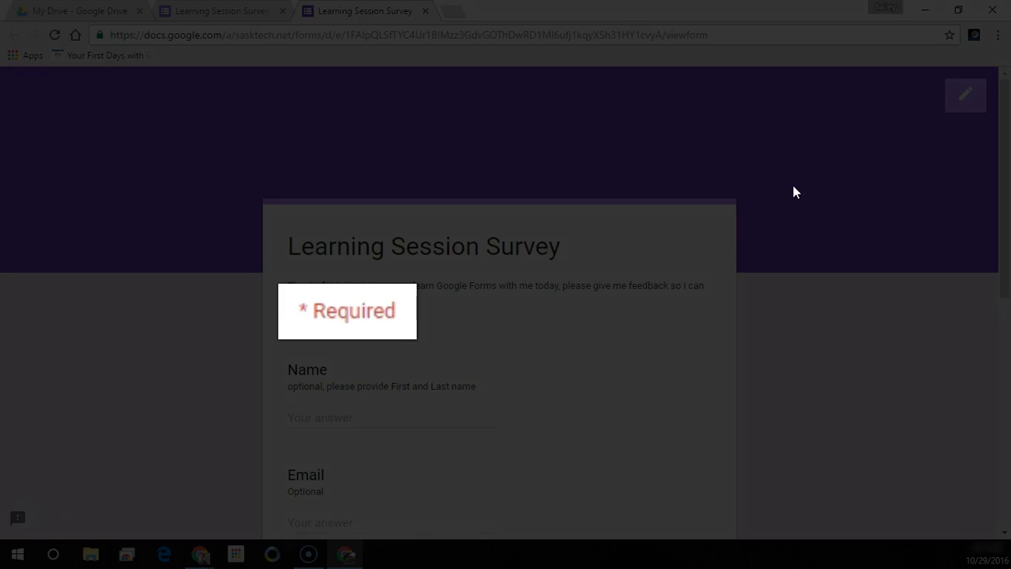
scroll(793, 205, "down", 4)
scroll(793, 209, "down", 3)
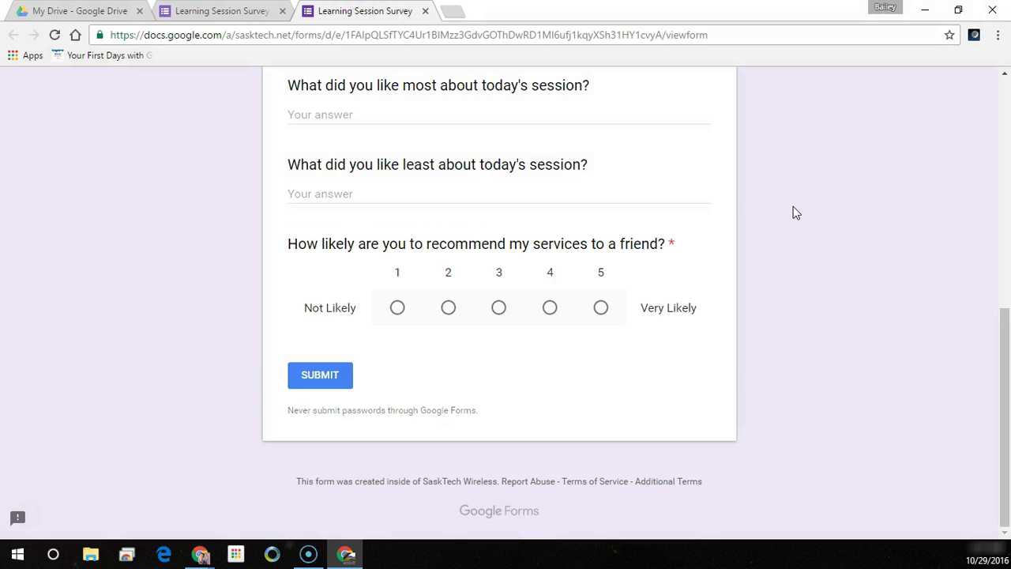
scroll(793, 207, "up", 8)
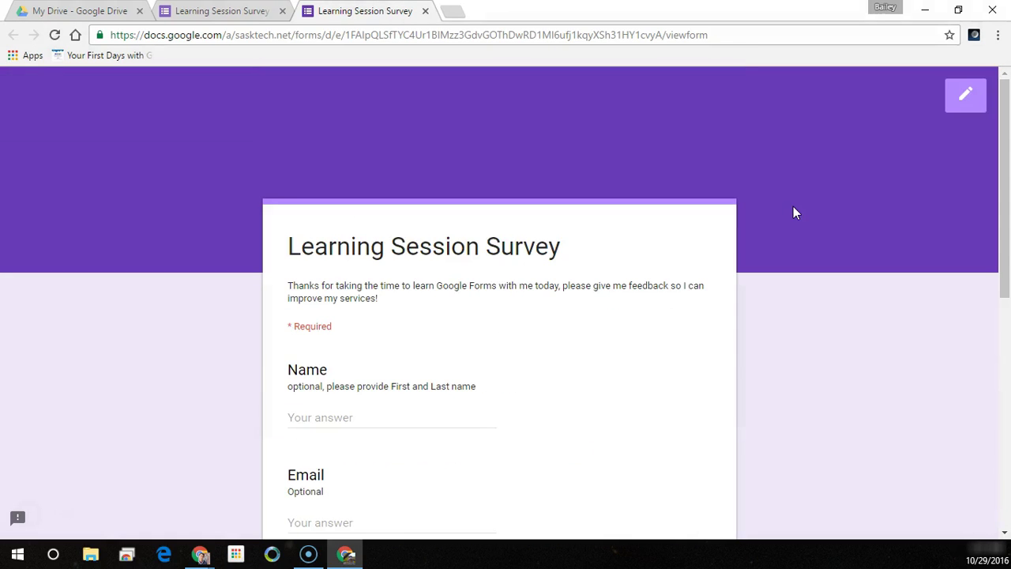
scroll(793, 206, "down", 1)
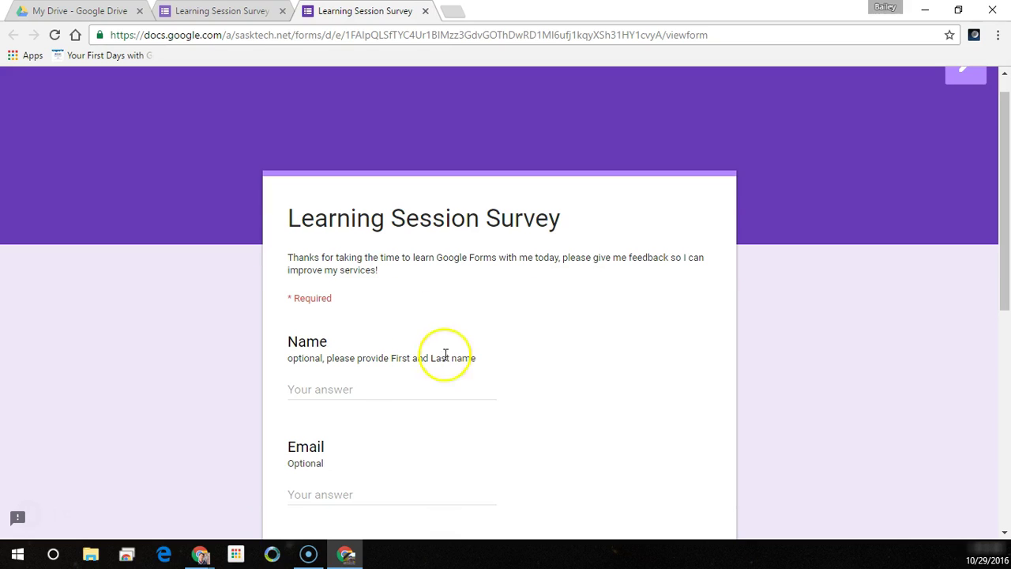
left_click(327, 389)
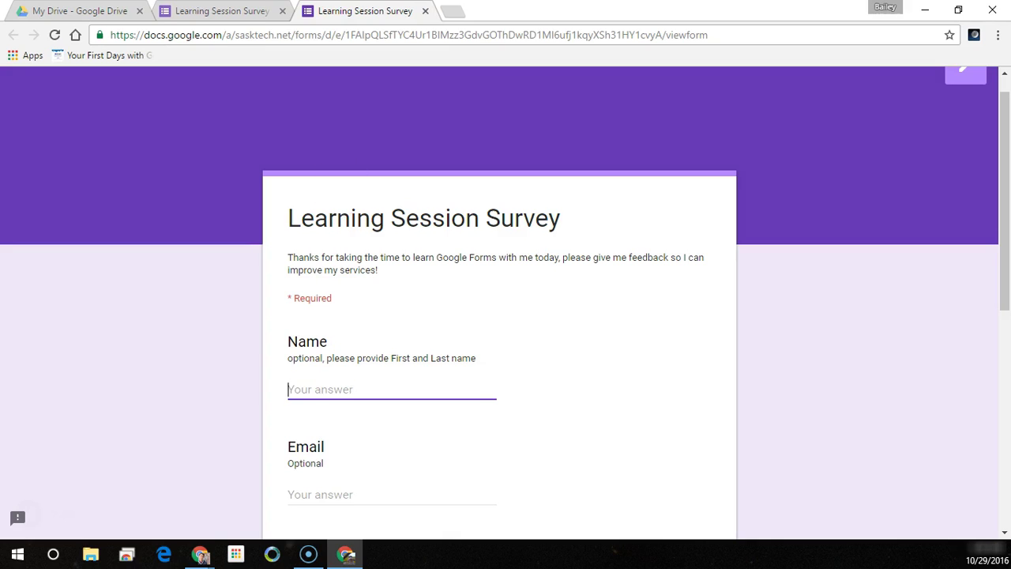
- Enter a test respondent's name and e-mail address in the survey
left_click(201, 554)
left_click(327, 390)
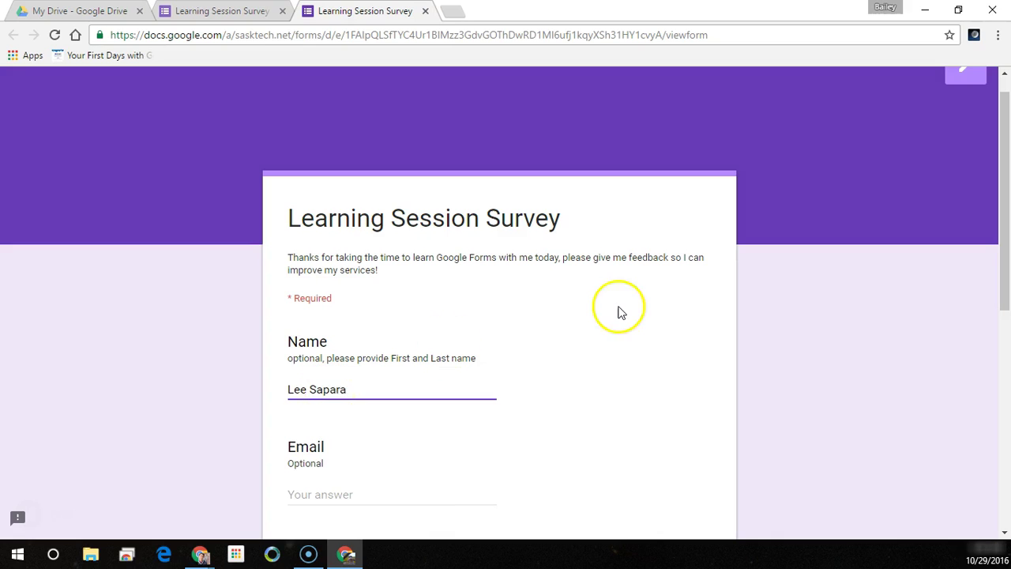
key("Tab")
type("lee@")
key("BackSpace")
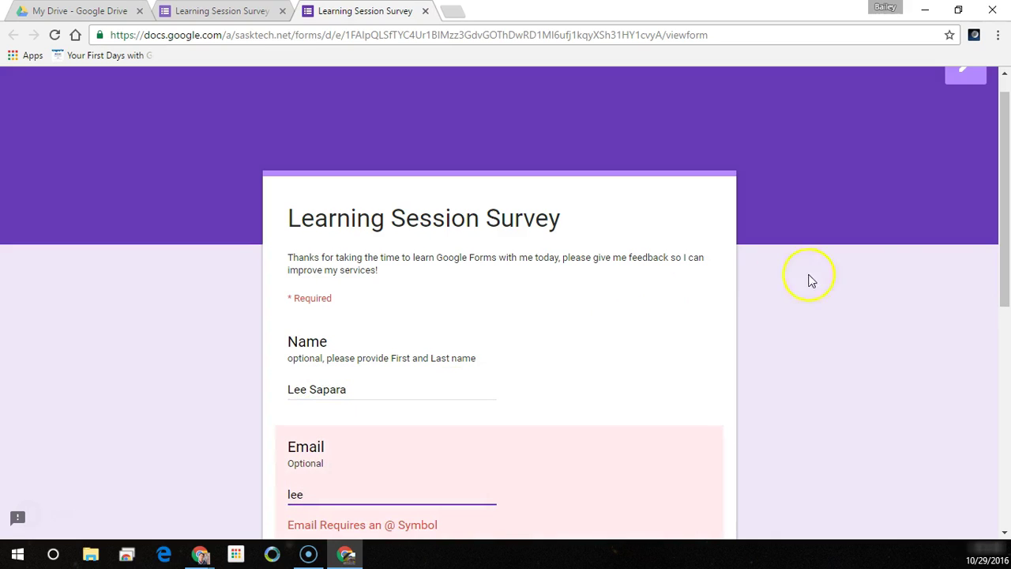
left_click_drag(1005, 195, 999, 279)
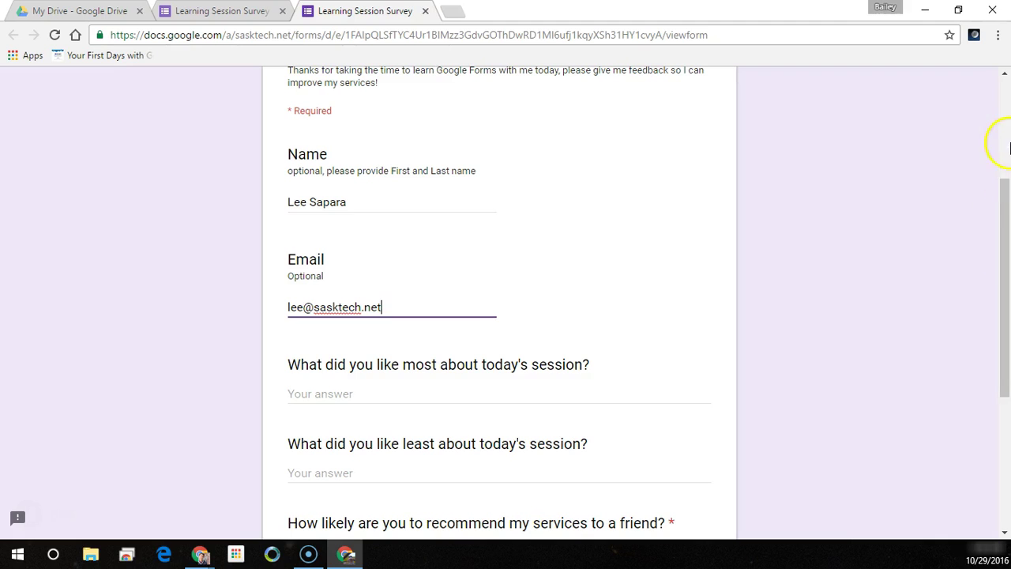
left_click_drag(1003, 193, 992, 262)
- Answer both comment questions, rate the recommendation 5 (Very Likely), and submit
left_click(347, 234)
type("was informative ")
type(" shows how to use technology to cre")
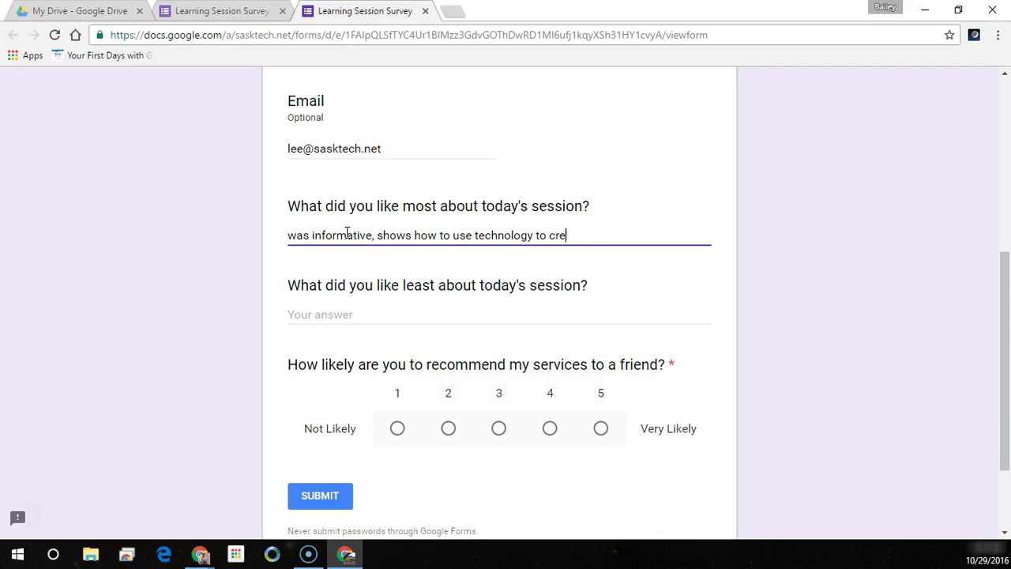
type("ate 2 way communication")
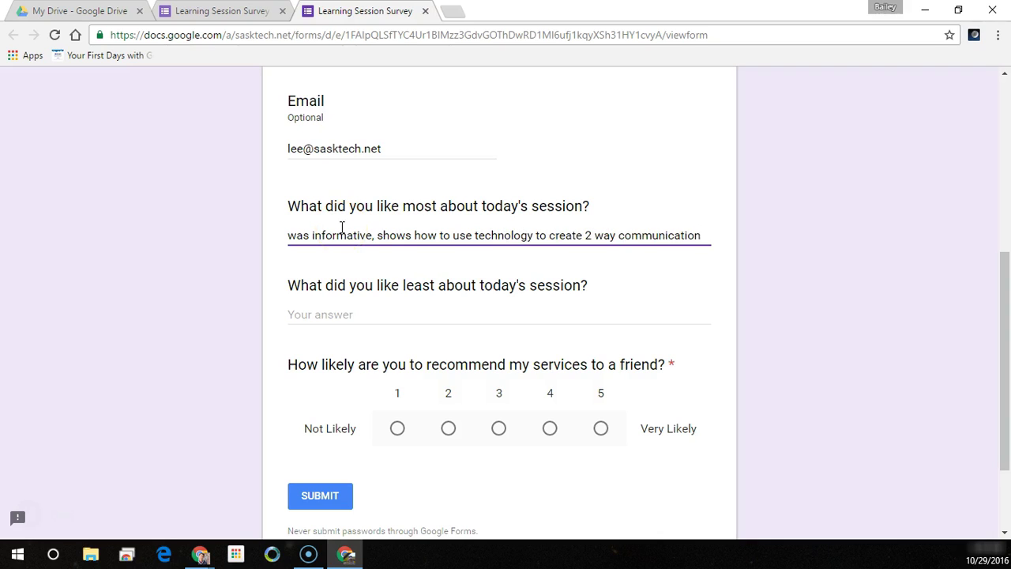
left_click(374, 236)
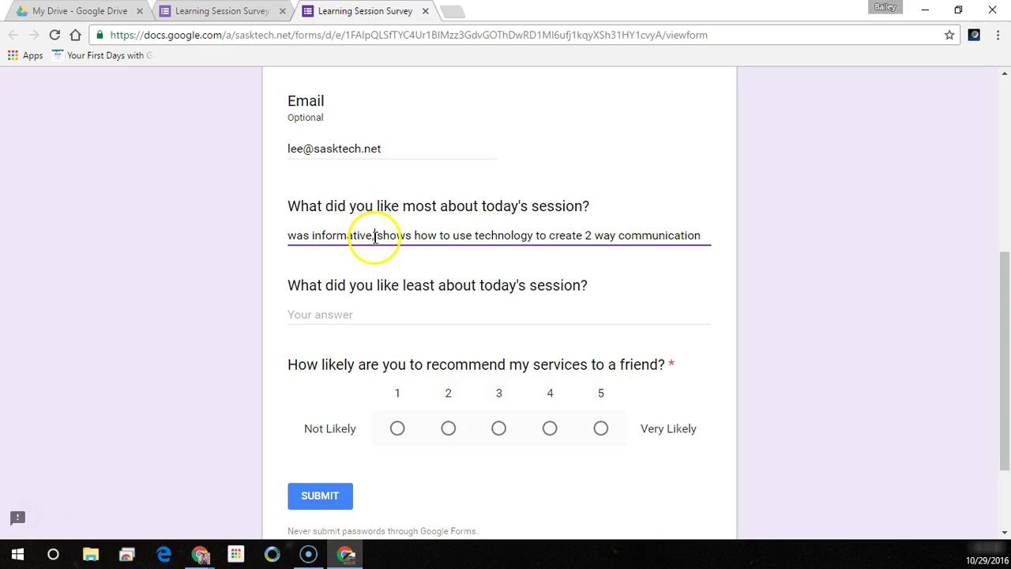
left_click(368, 313)
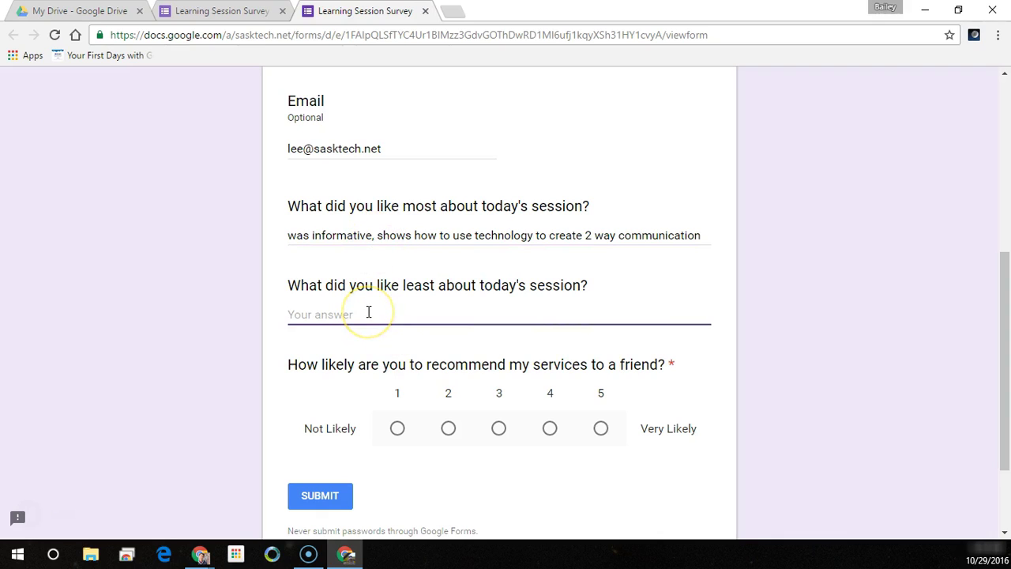
type("coffee")
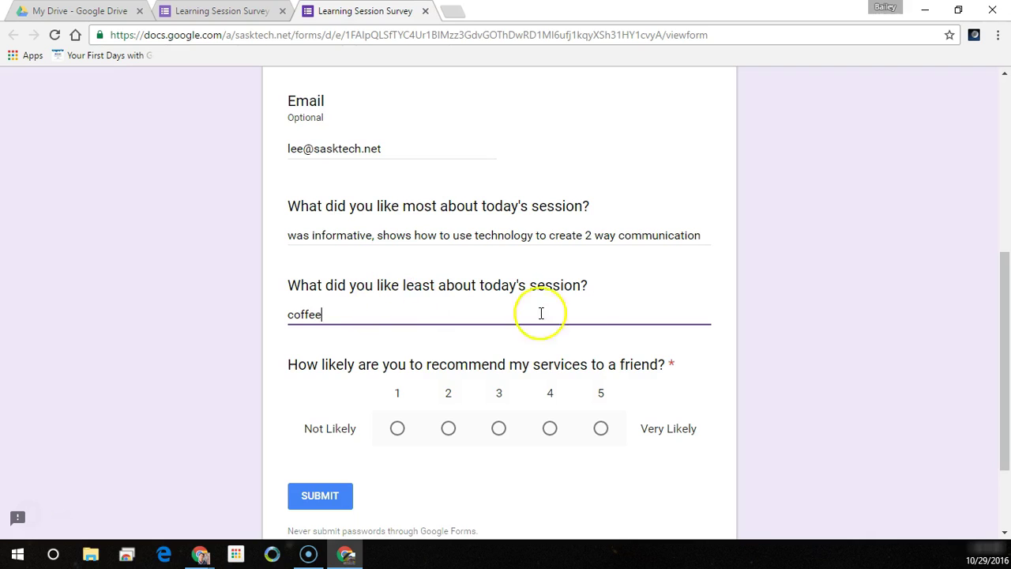
scroll(569, 312, "down", 2)
left_click(600, 309)
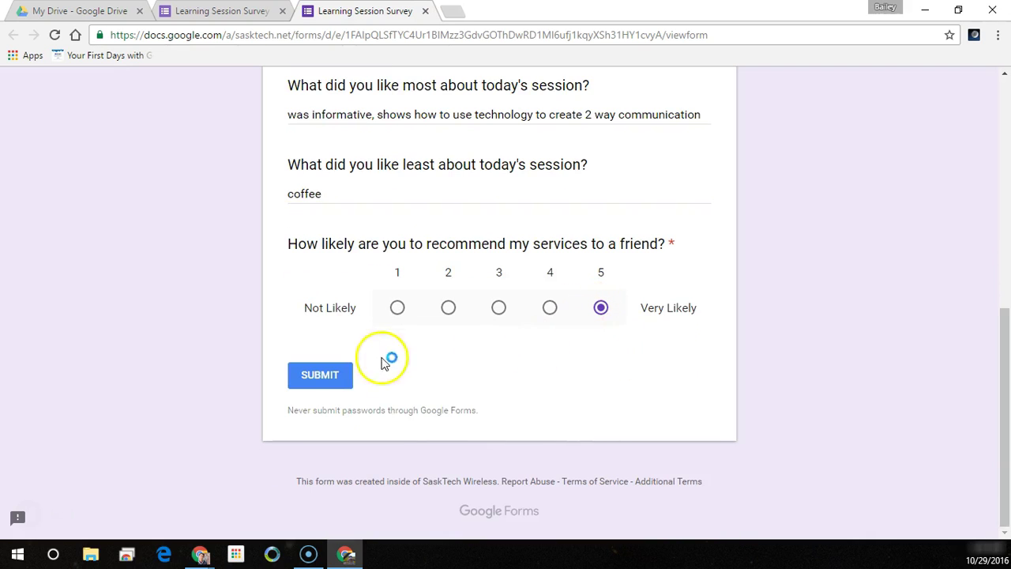
left_click(341, 385)
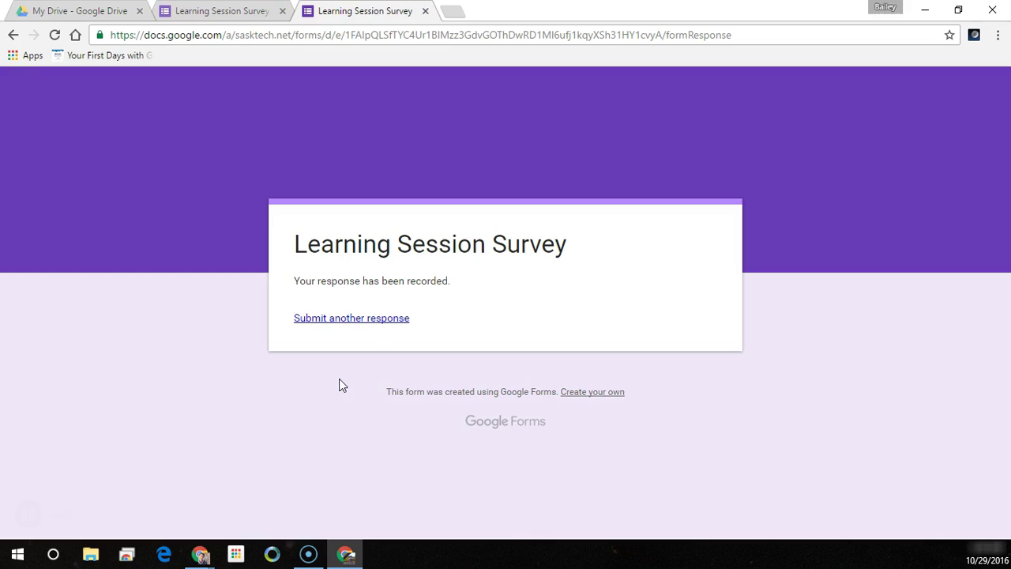
- Return to the form editor and view the Responses summary
left_click(241, 12)
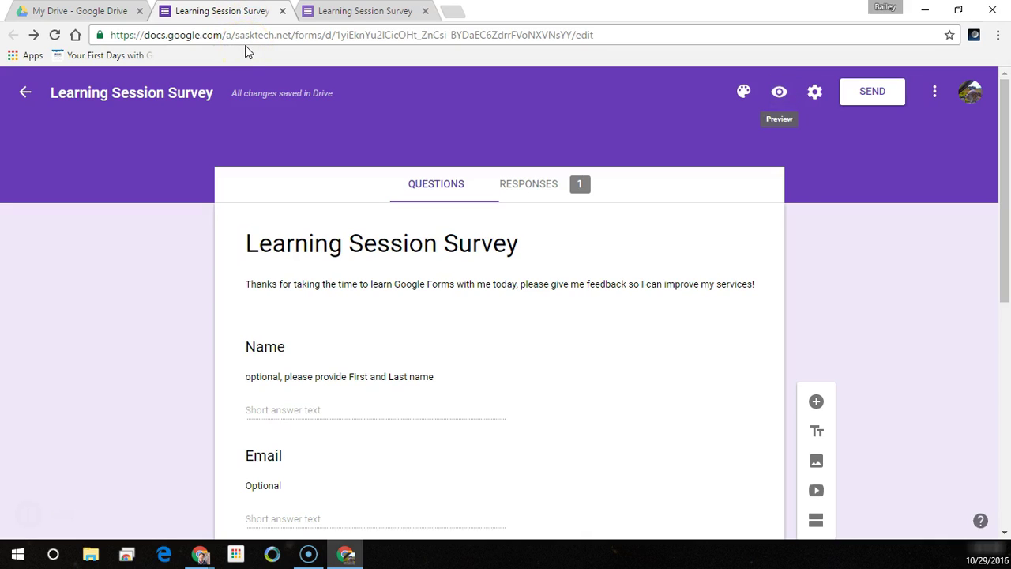
left_click(540, 195)
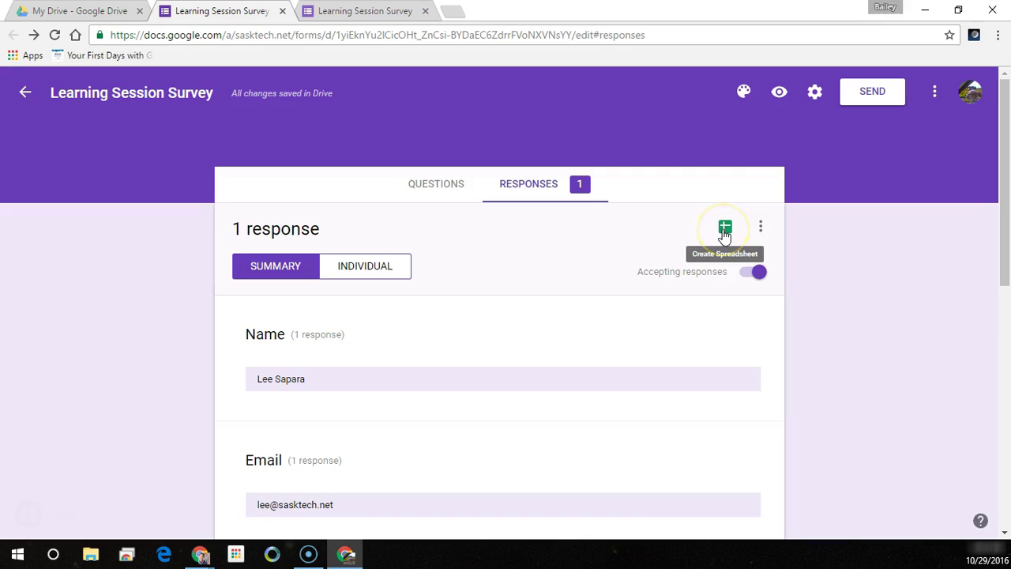
- Create a new response spreadsheet with the default name 'Learning Session Survey (Responses)'
left_click(724, 230)
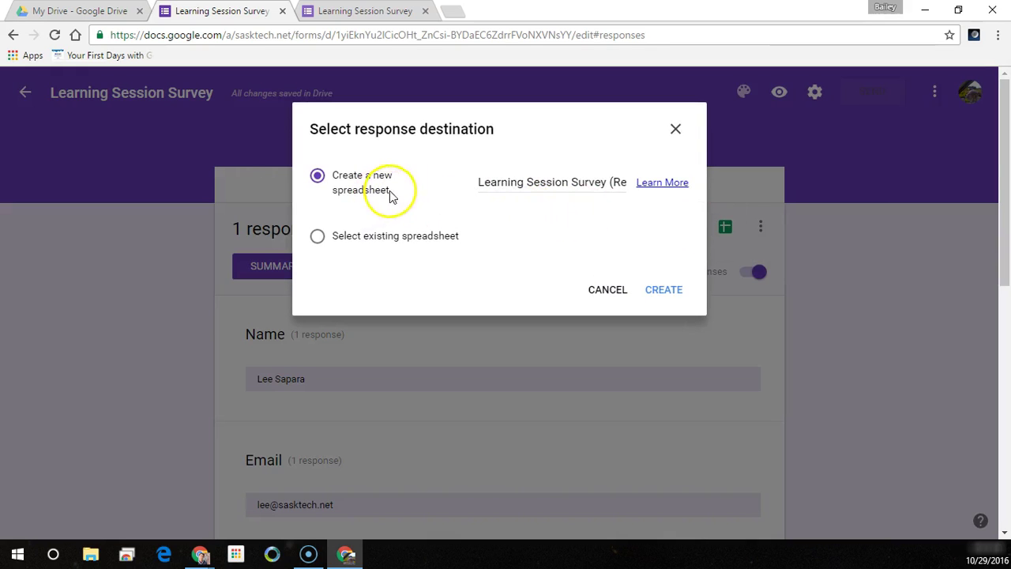
left_click_drag(477, 182, 639, 181)
left_click(617, 188)
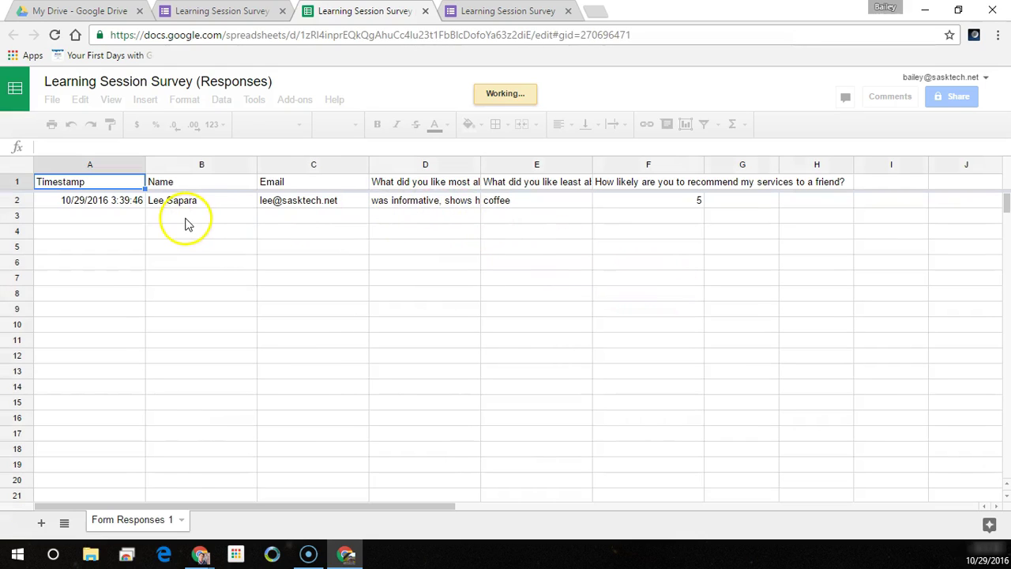
- Wrap the text of header row 1 so every question title is fully visible
left_click(15, 182)
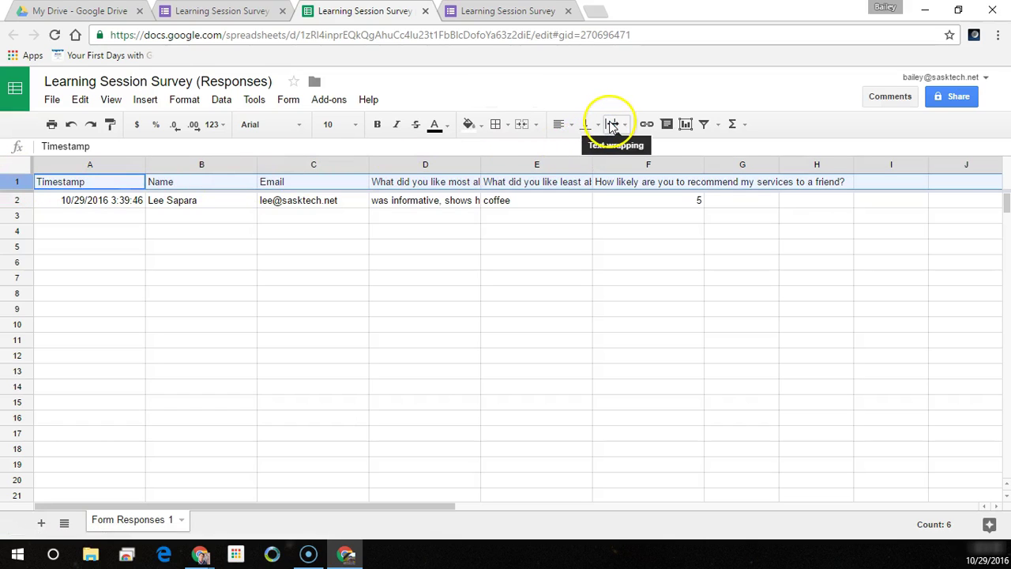
left_click(612, 125)
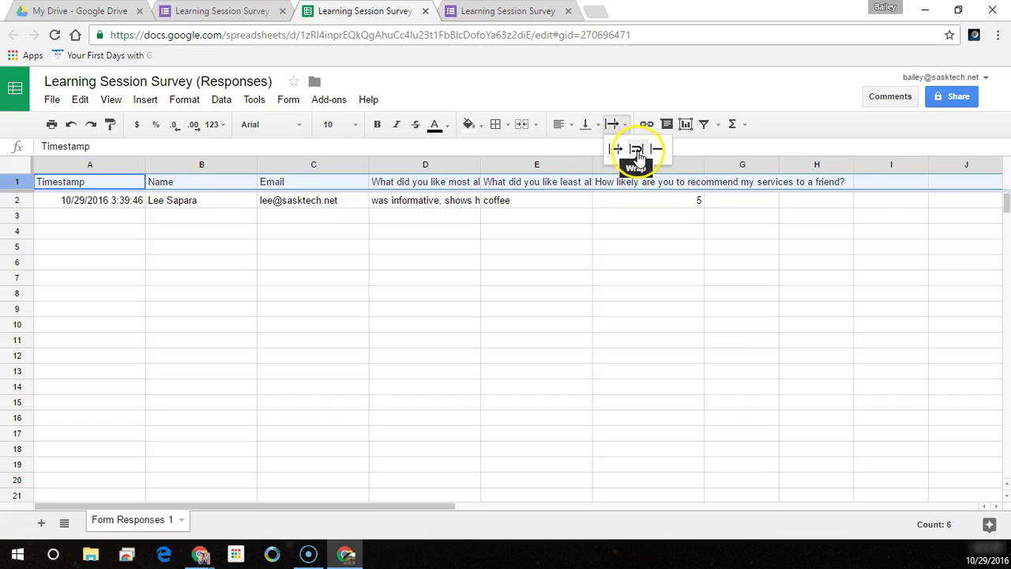
left_click(637, 152)
left_click(636, 232)
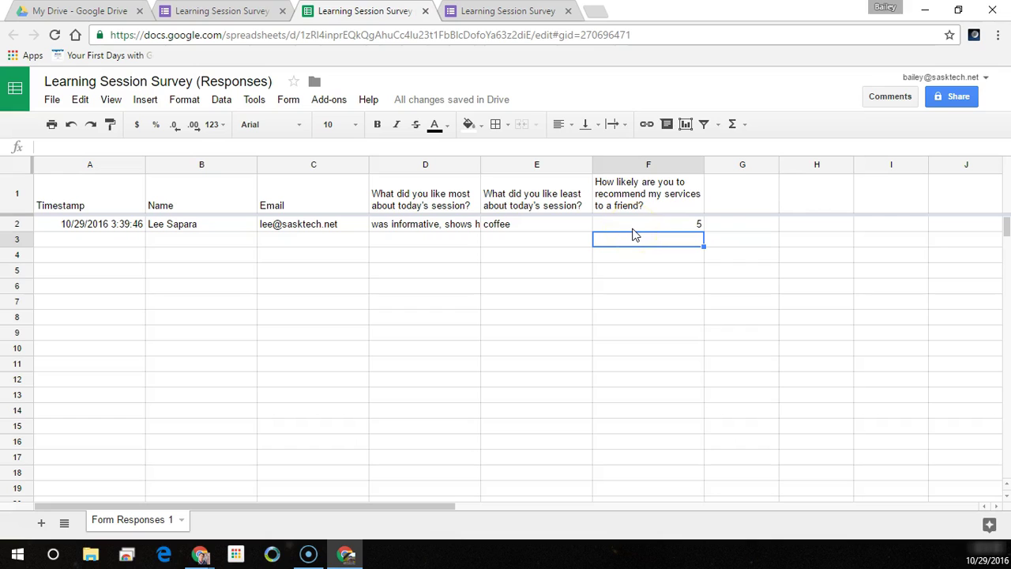
- Set the confirmation message to 'Thanks for your feedback it helps me improve on my service!'
left_click(512, 15)
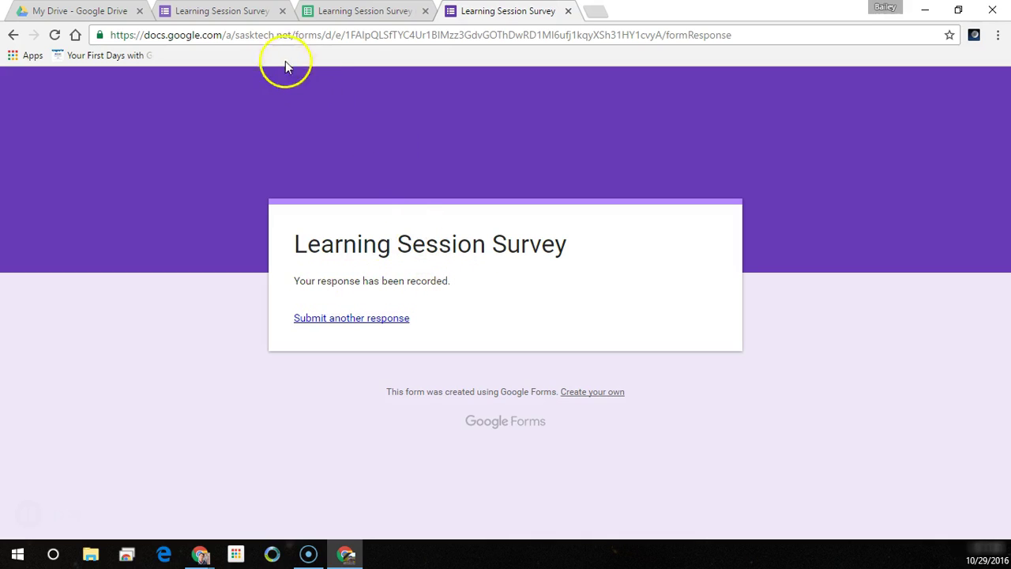
left_click(253, 15)
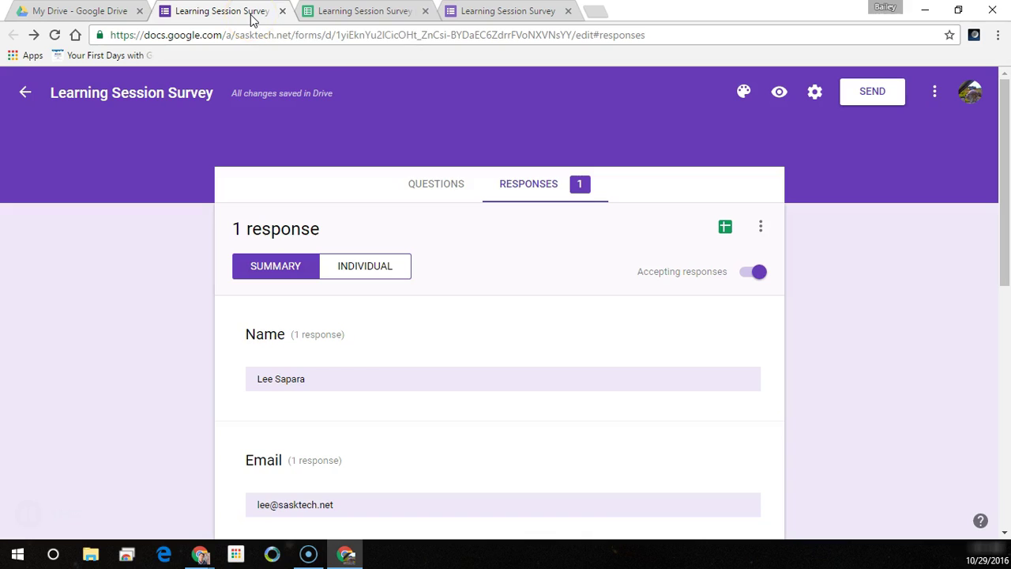
left_click(815, 92)
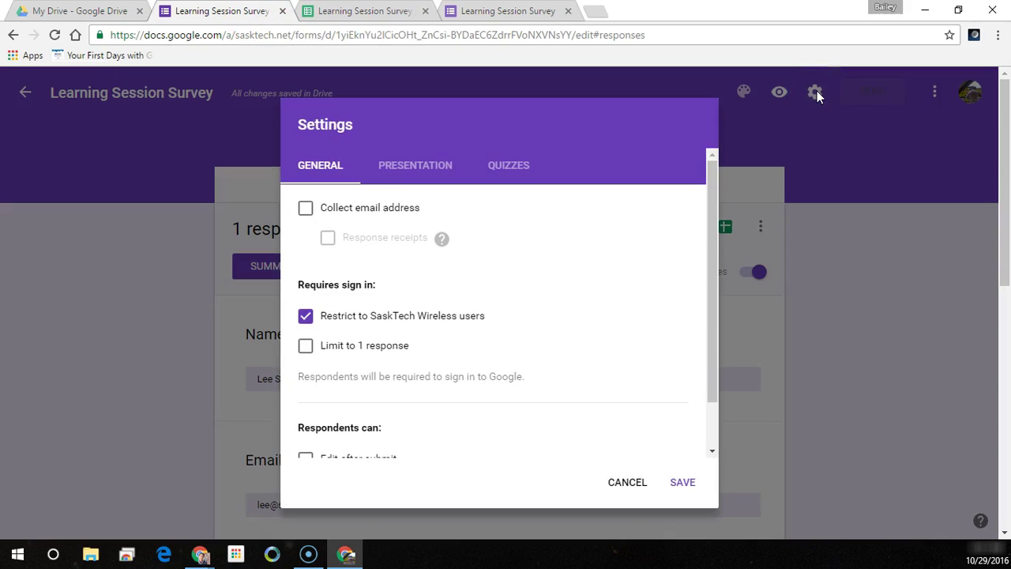
left_click(417, 164)
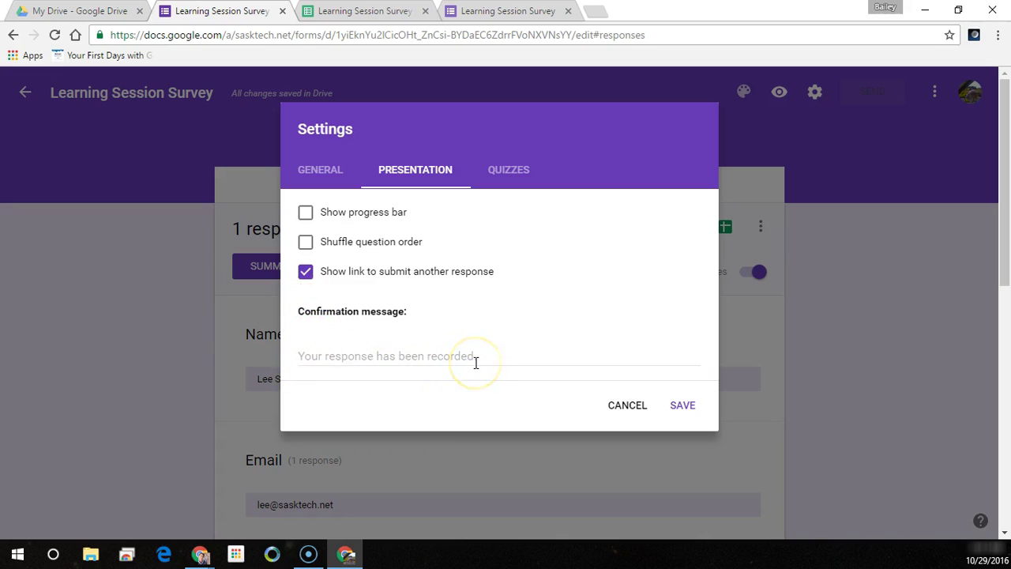
left_click(301, 356)
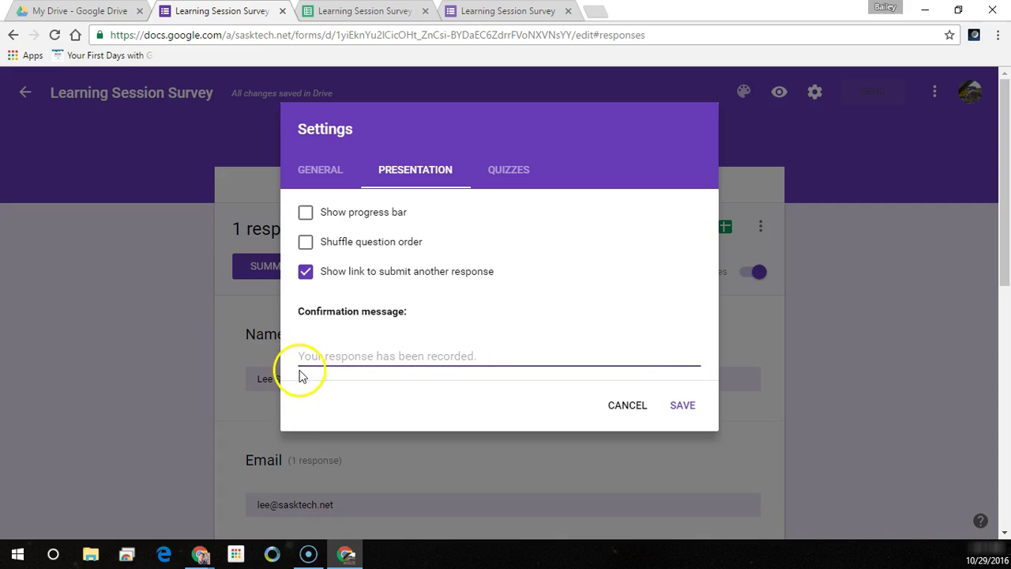
type("Thanks for your feedback it helps me impro")
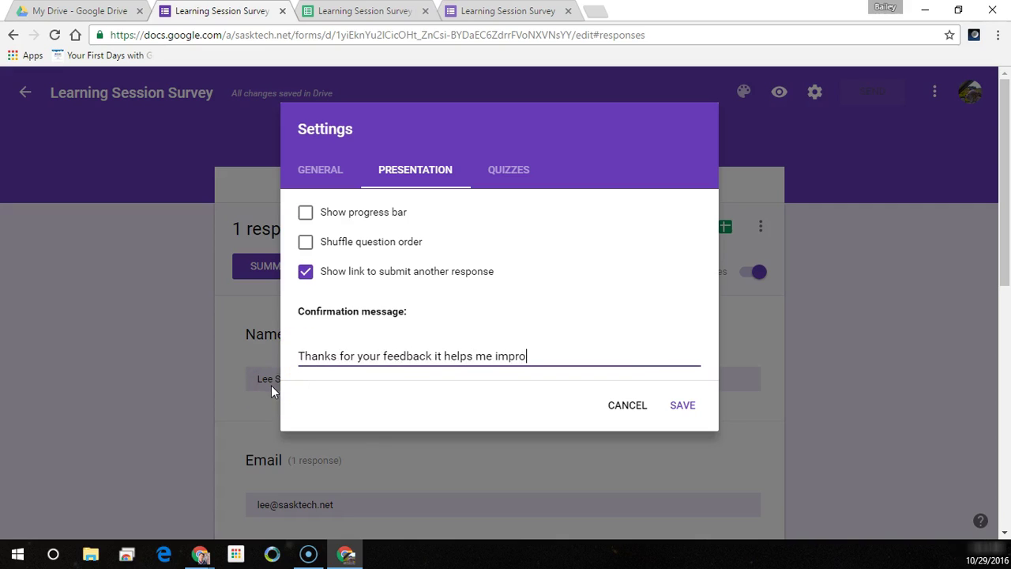
type("ve on my service!")
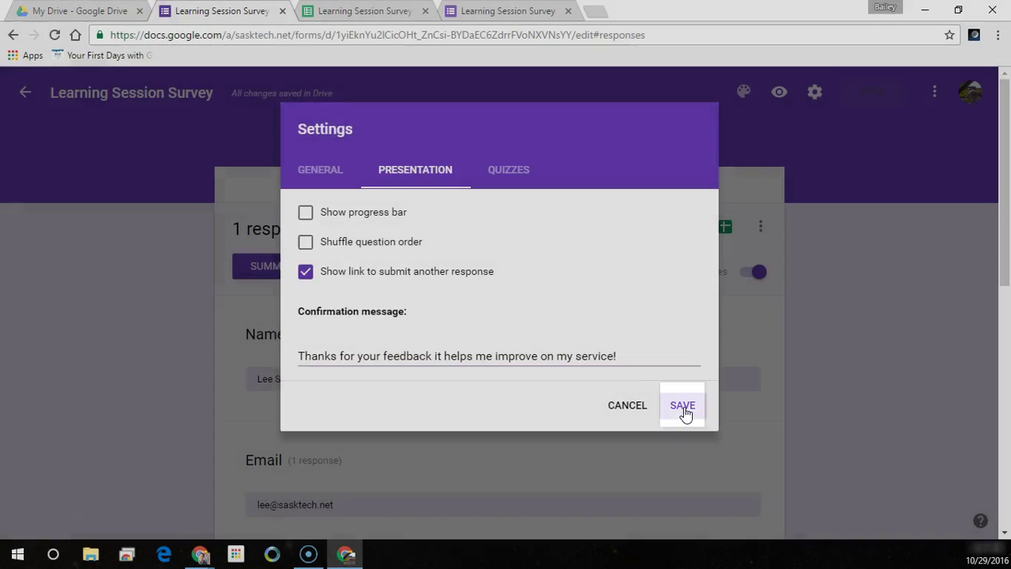
left_click(684, 407)
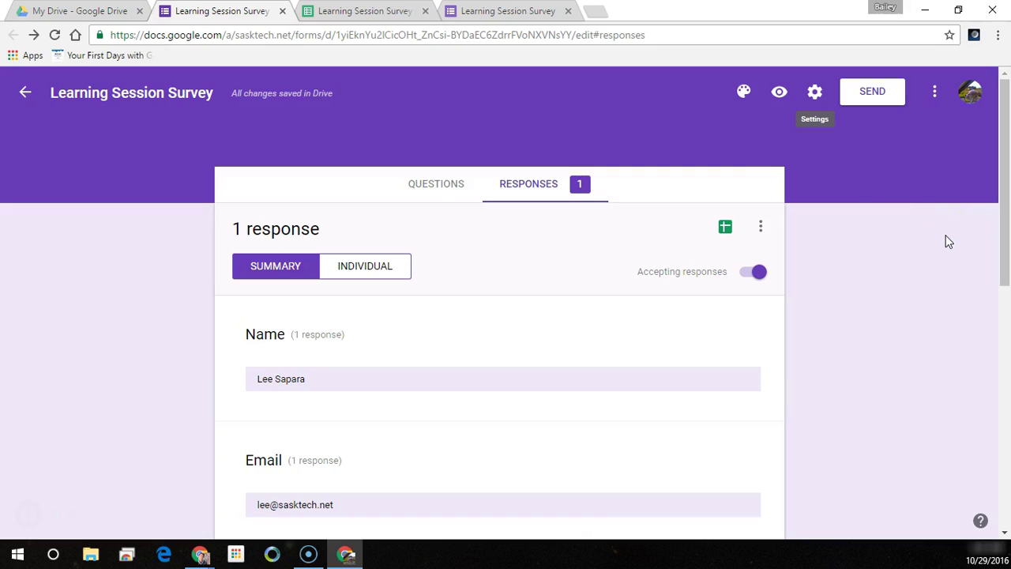
- Submit a second test response with a name, 'coffee was cold' as least liked, and rating 2
left_click(525, 12)
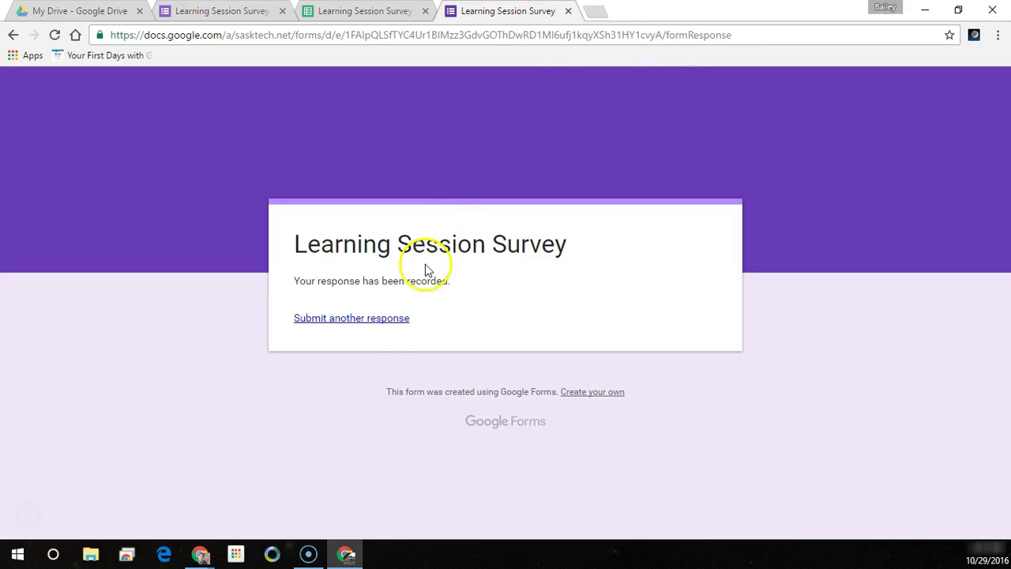
left_click(317, 319)
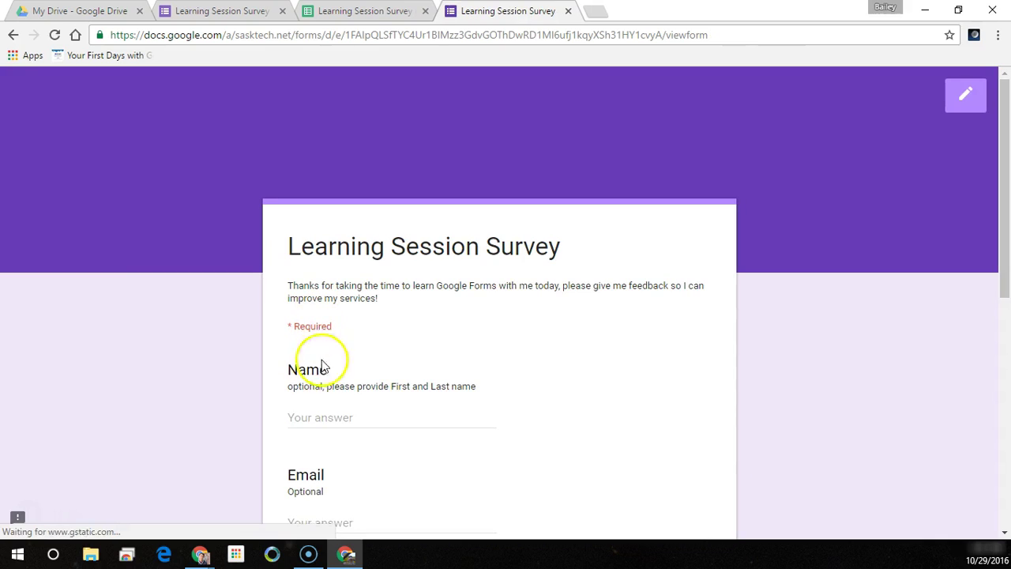
left_click(324, 417)
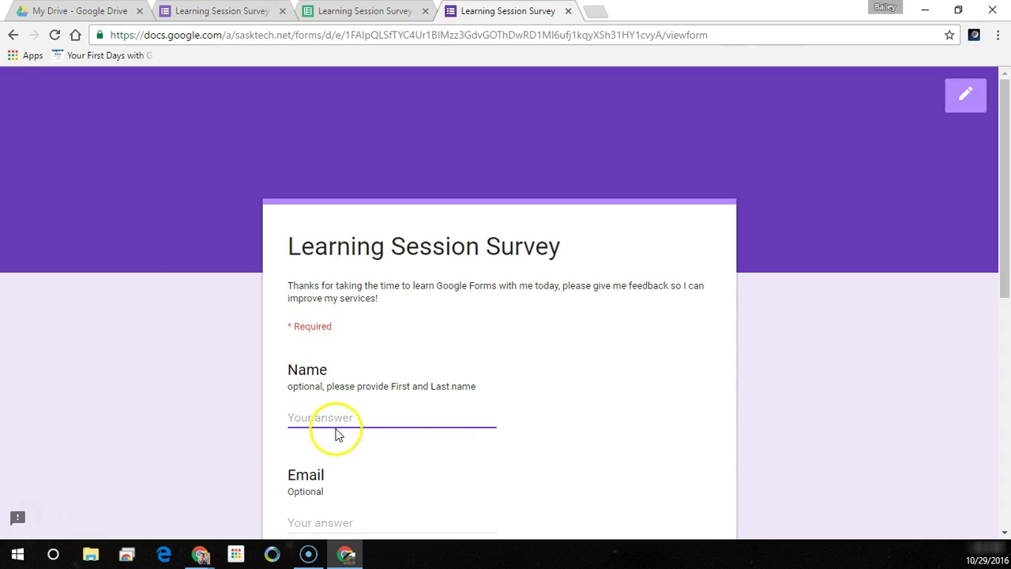
type("John")
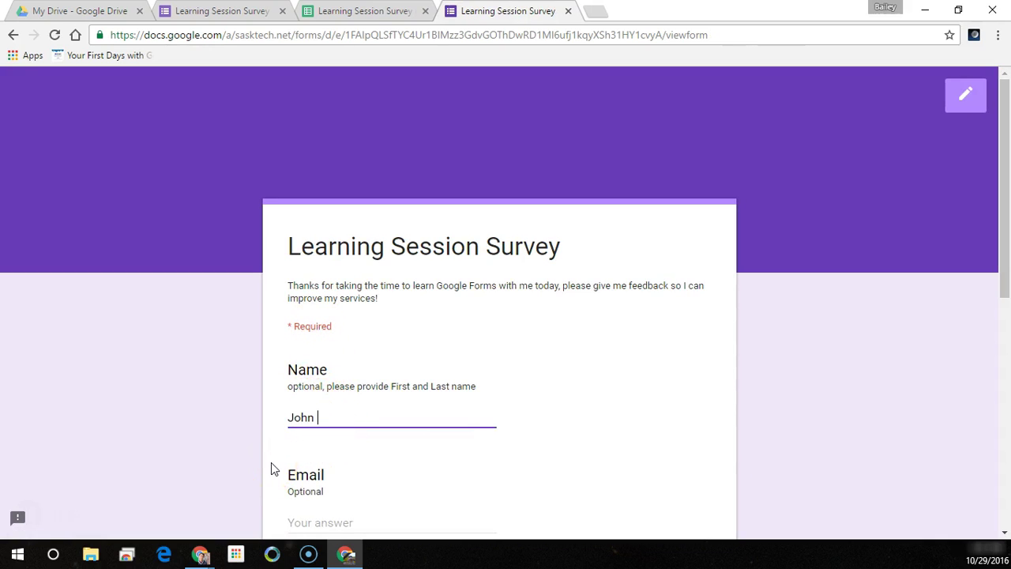
type(" Dow")
key("BackSpace")
type("e")
key("Tab")
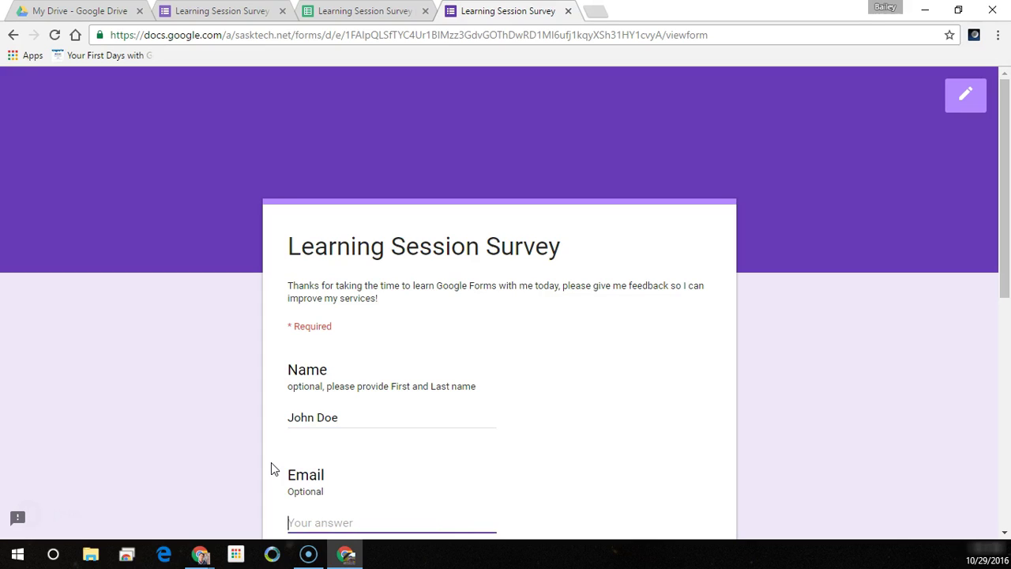
scroll(387, 300, "down", 3)
scroll(389, 289, "down", 2)
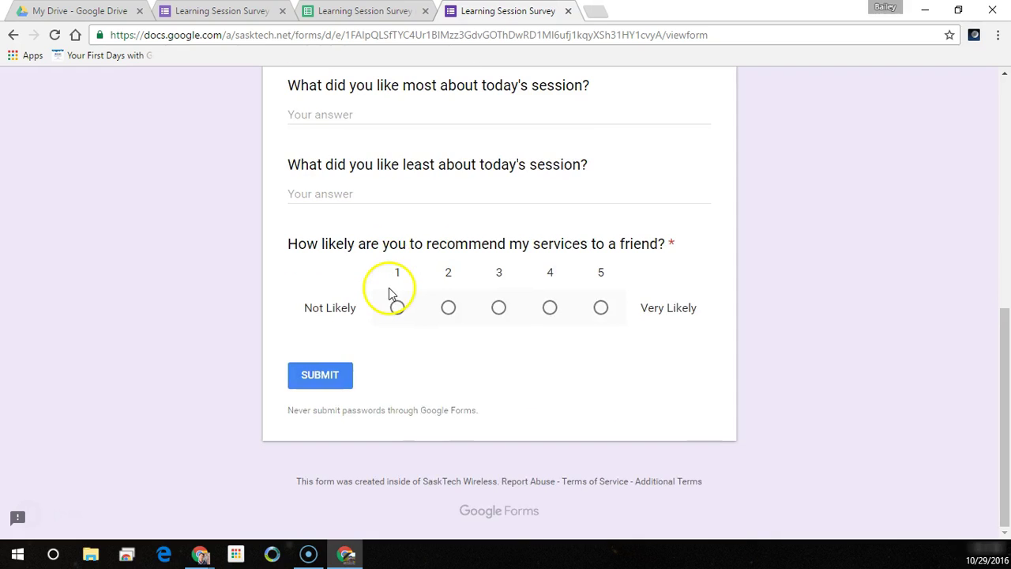
left_click(379, 195)
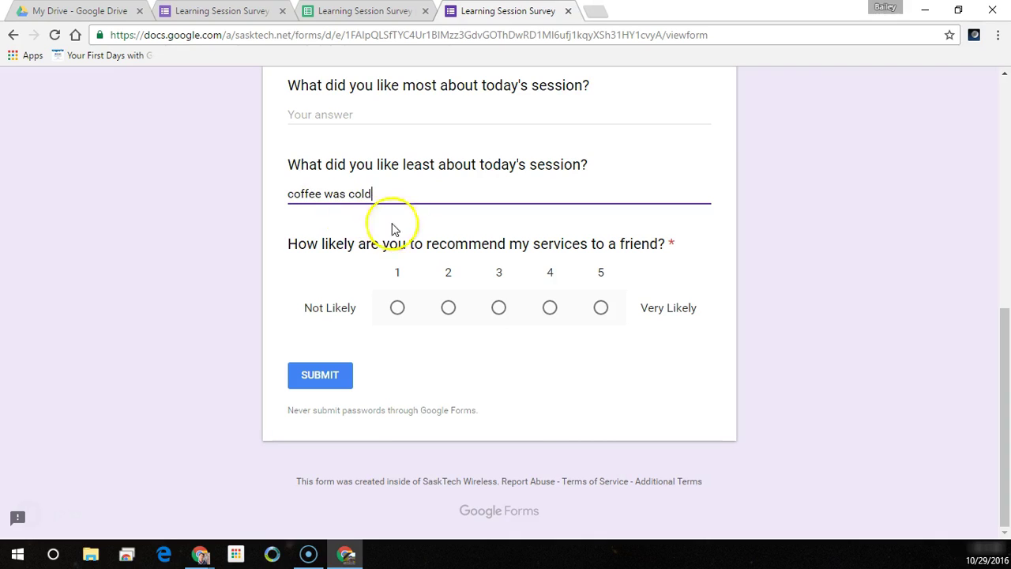
left_click(448, 310)
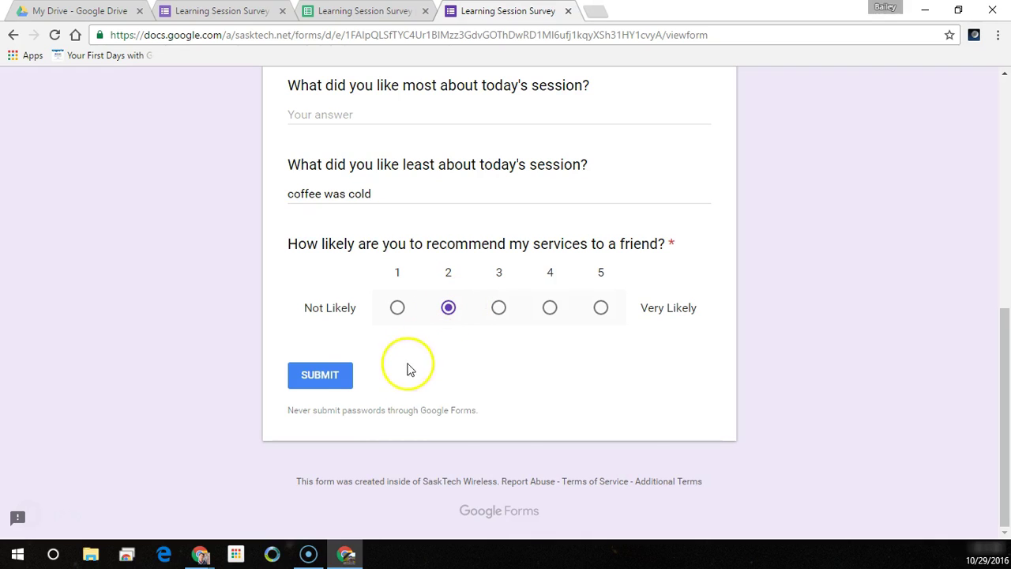
left_click(328, 382)
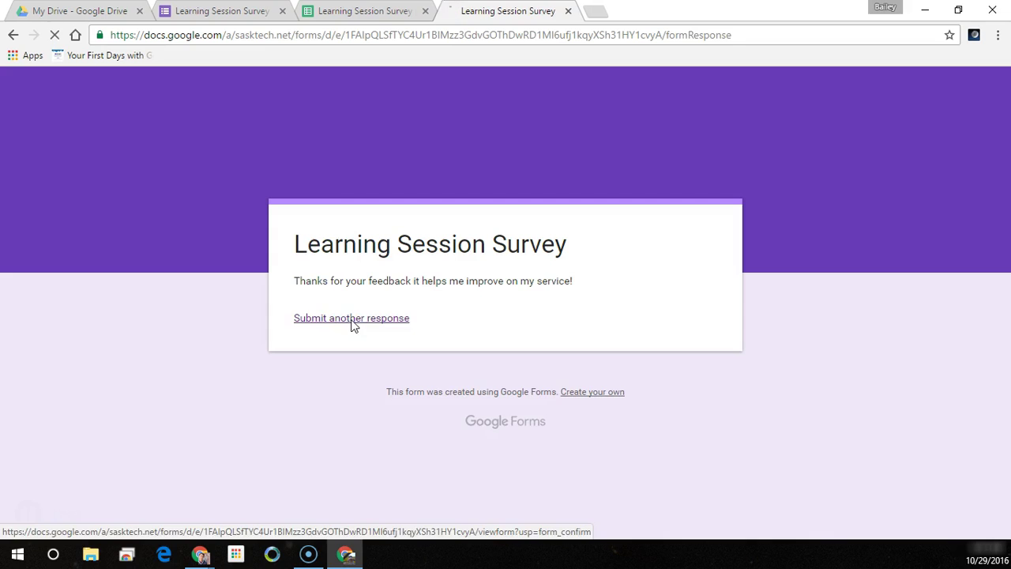
- Review the 2 responses and the recommendation chart, split 50% at rating 2 and 50% at 5
left_click(219, 13)
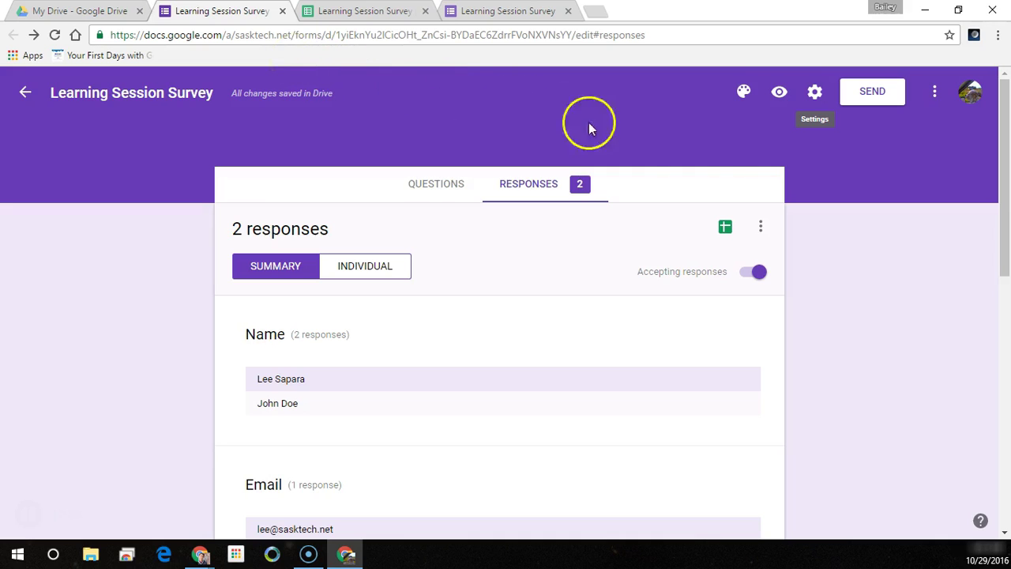
left_click(523, 191)
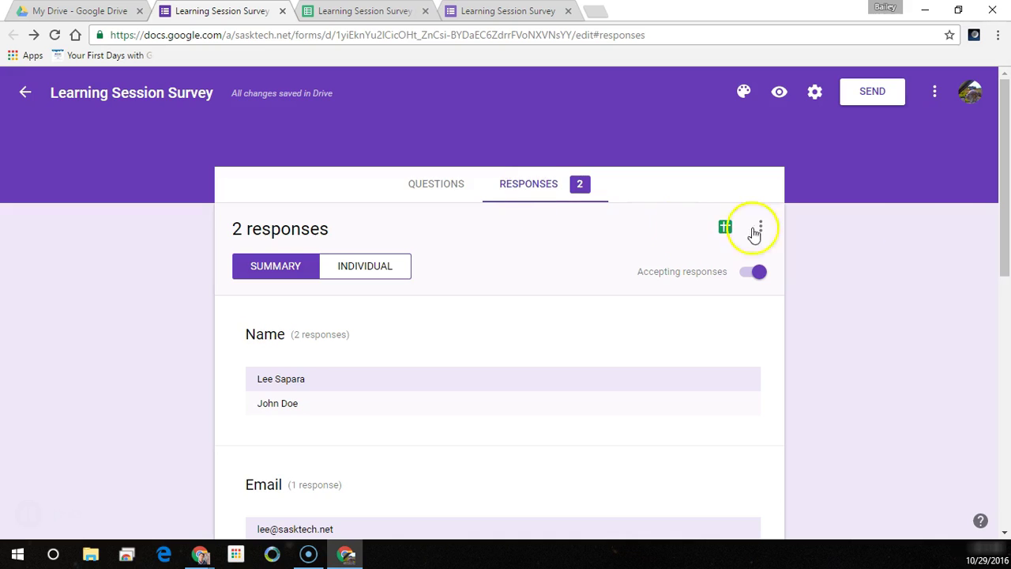
left_click_drag(1003, 139, 993, 401)
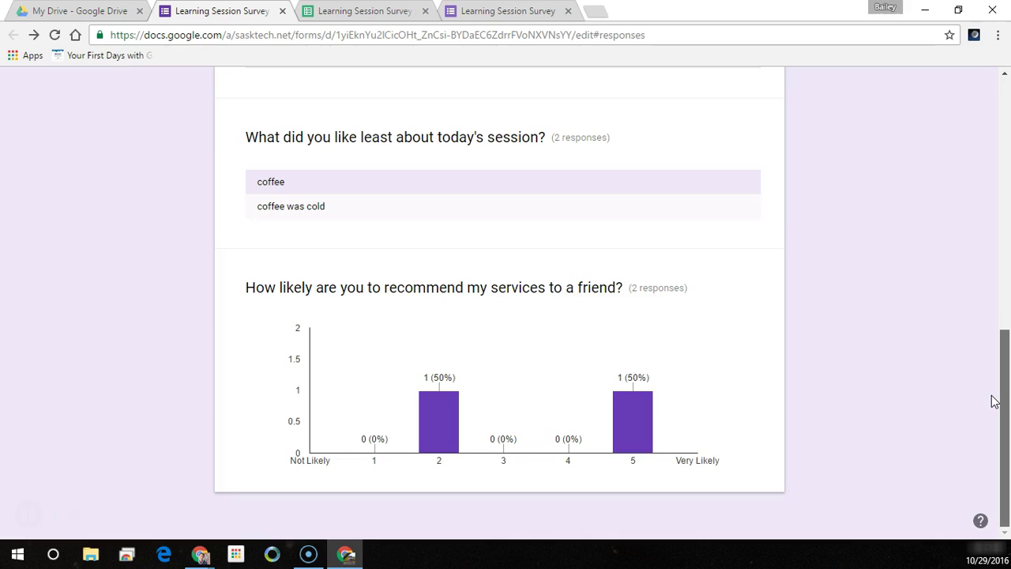
left_click_drag(993, 401, 993, 401)
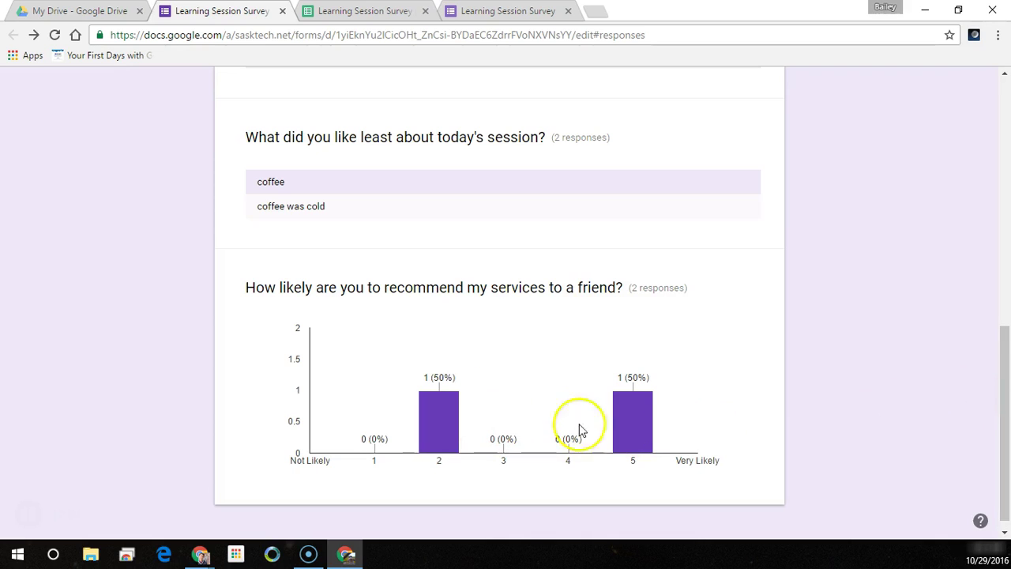
mouse_move(654, 439)
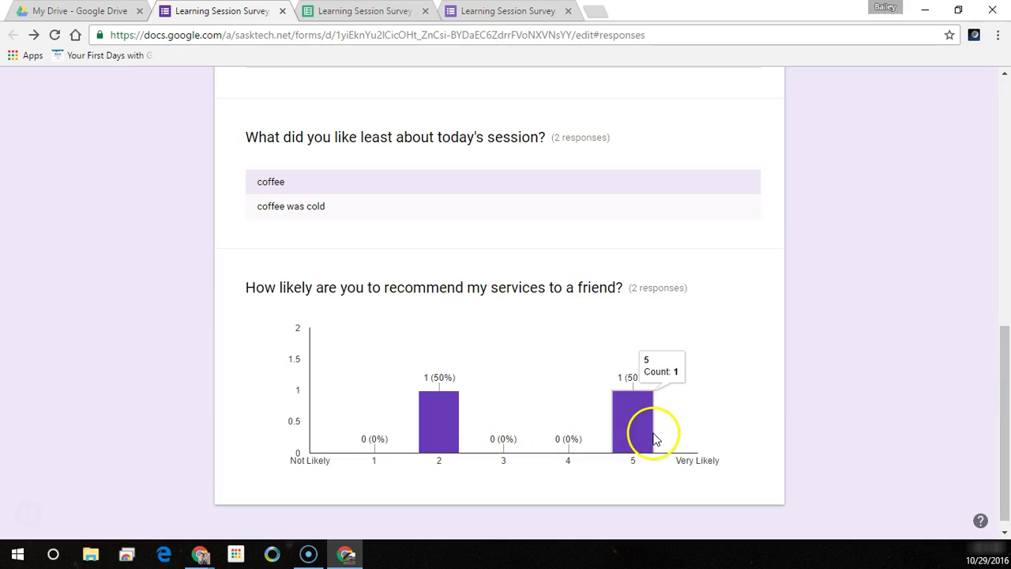
left_click(448, 431)
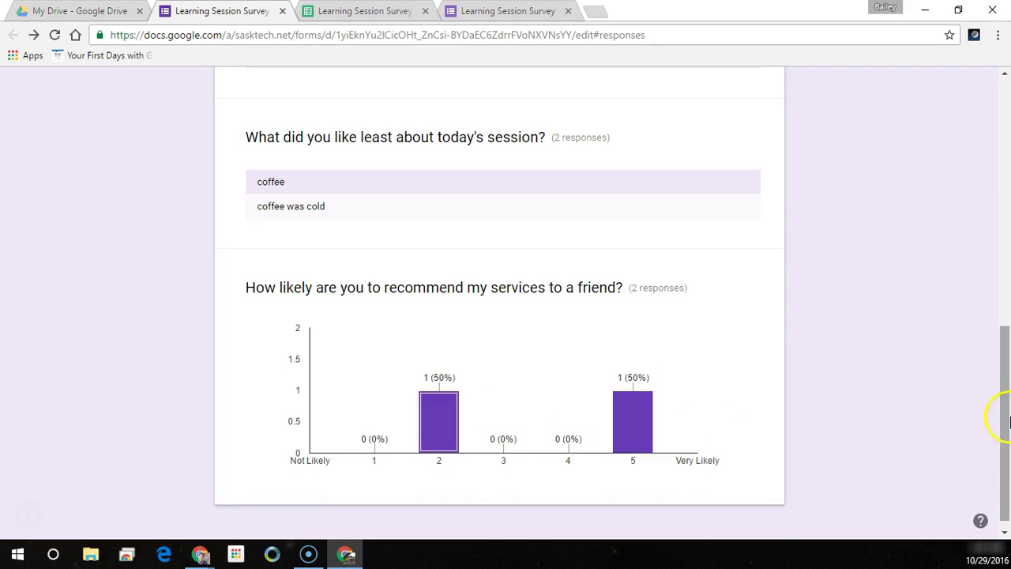
left_click_drag(1000, 406, 1001, 65)
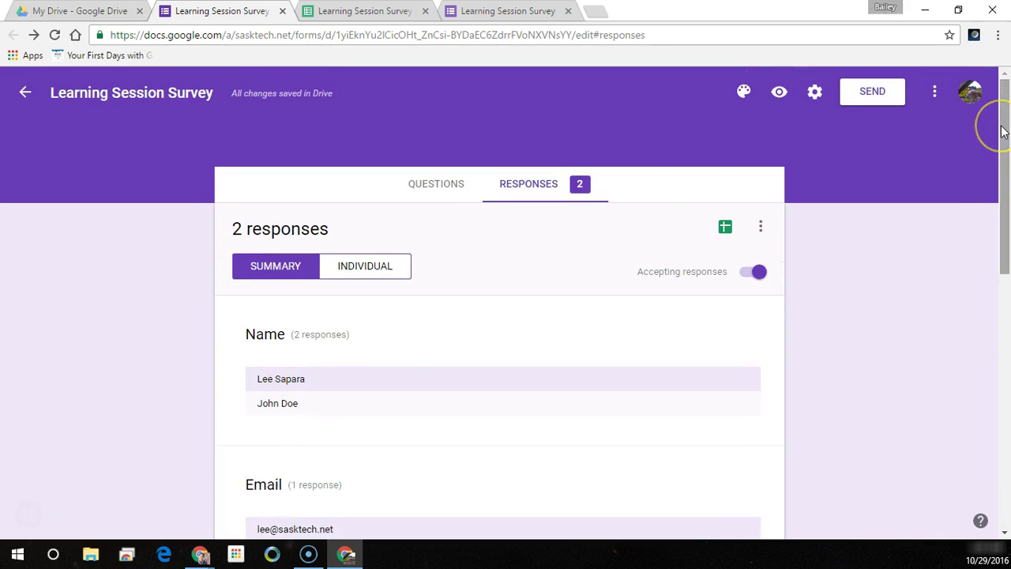
- Switch the theme colour from purple to light blue after briefly trying pink
left_click(982, 132)
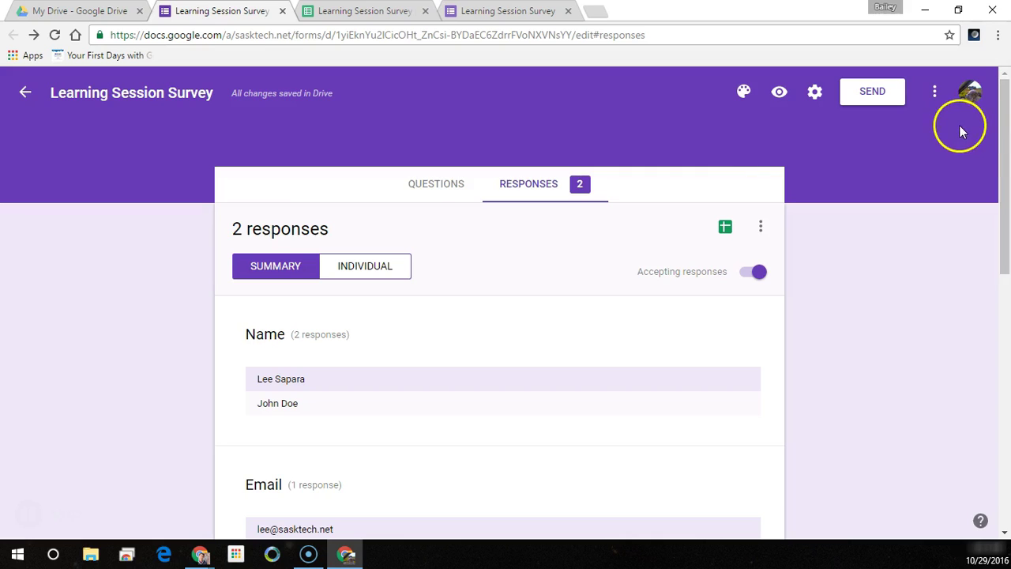
left_click(743, 95)
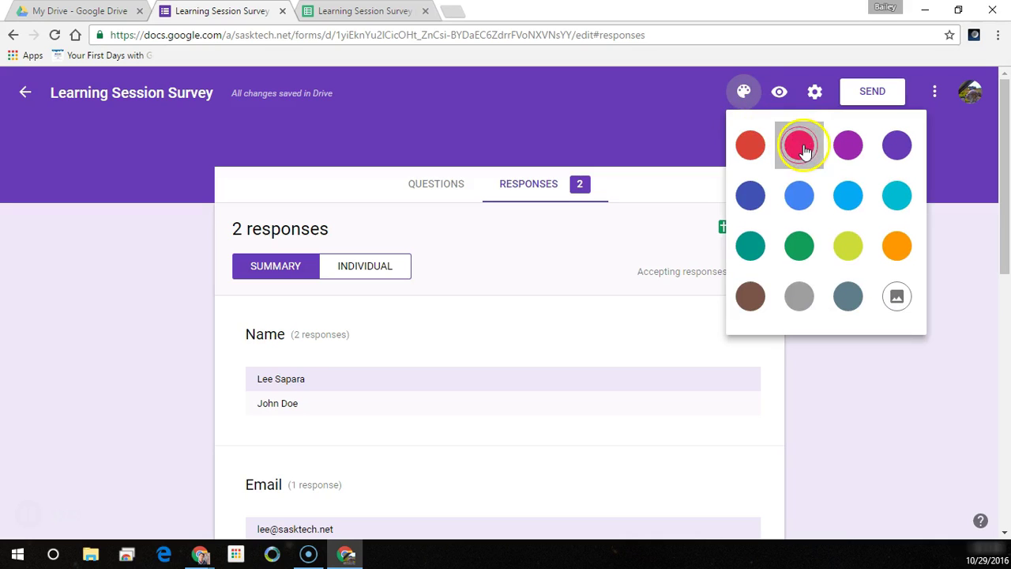
left_click(802, 148)
left_click(744, 92)
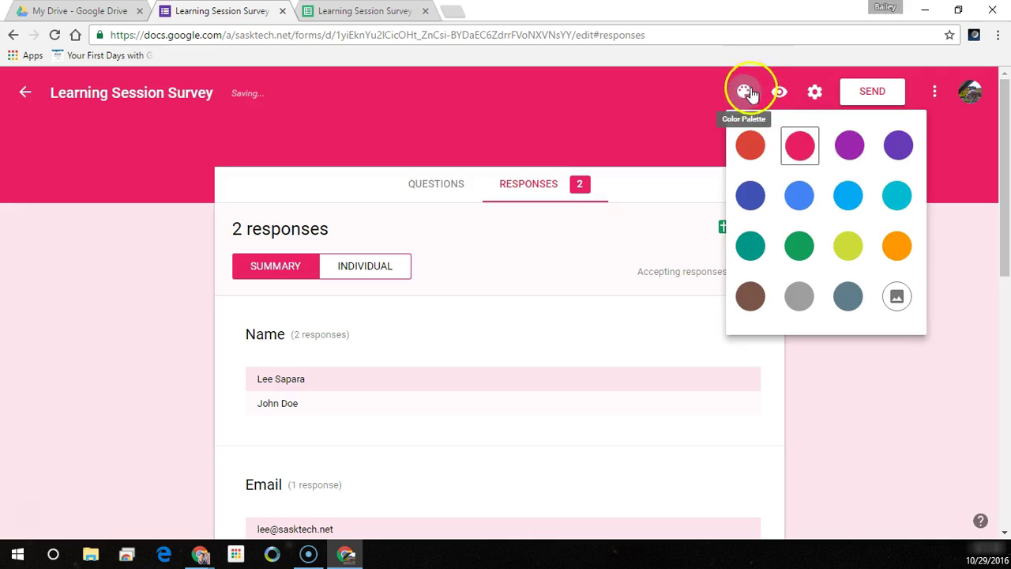
left_click(847, 196)
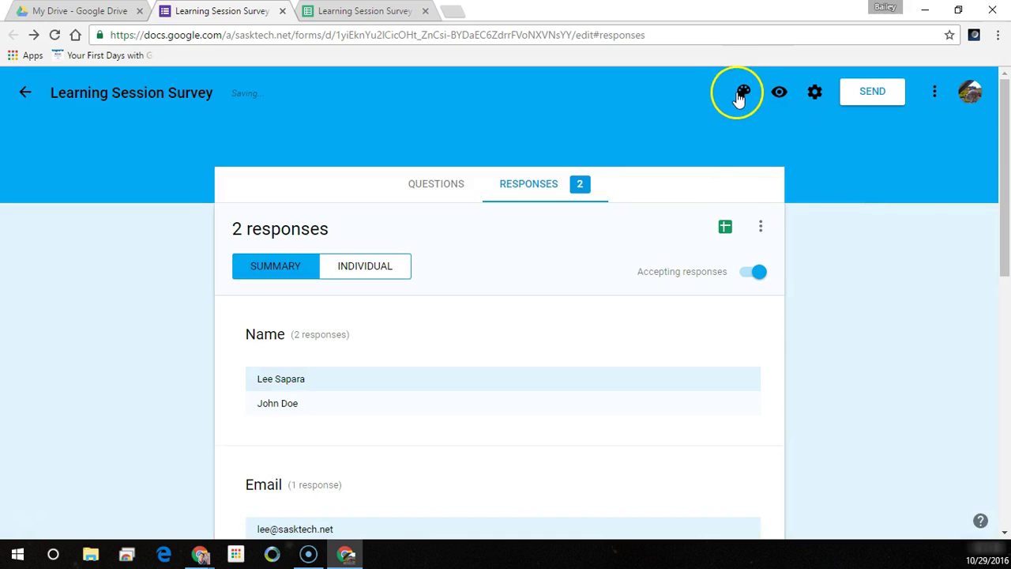
left_click(742, 95)
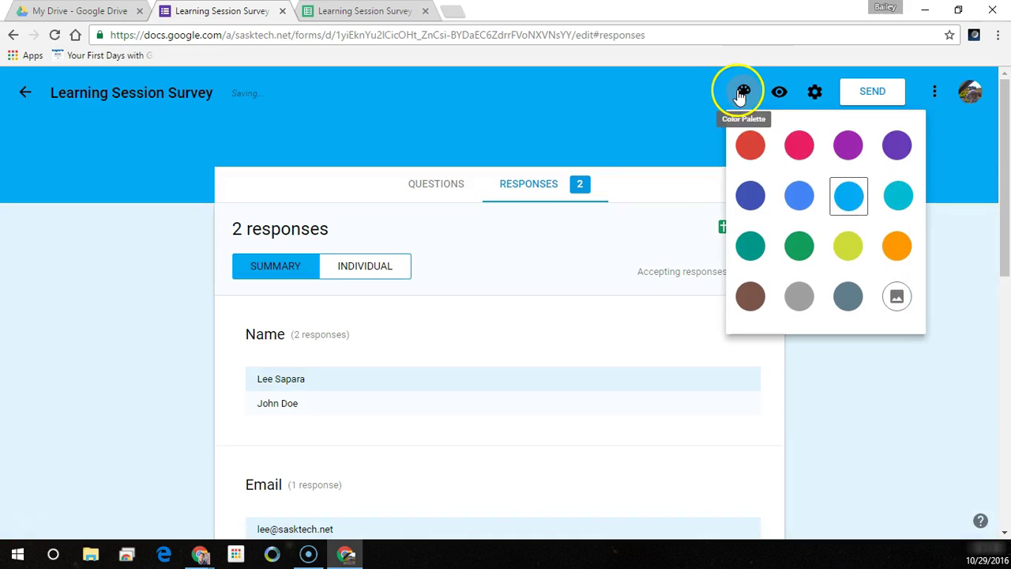
- Apply the purple starry night sky image from Work and School as the header
left_click(898, 301)
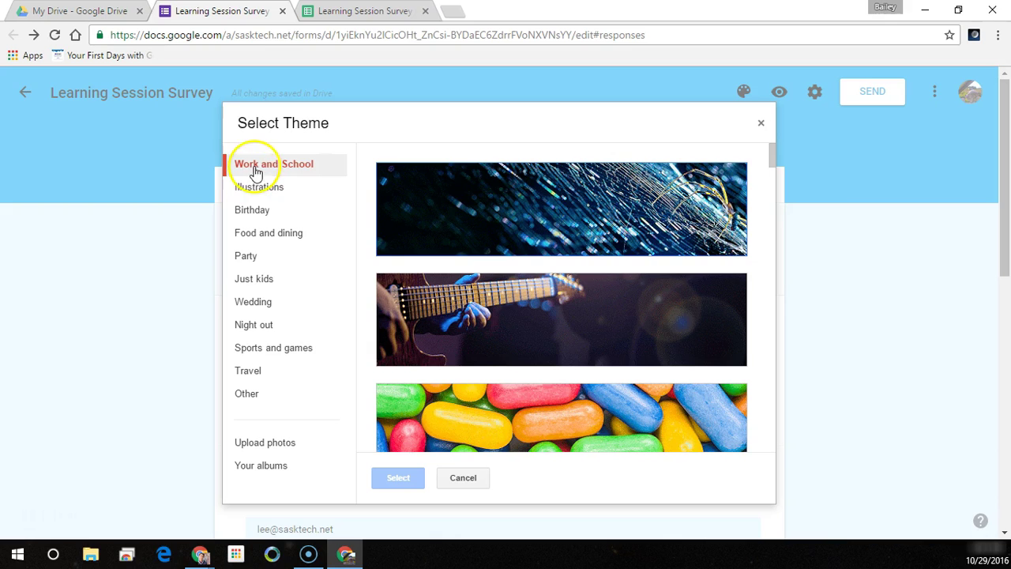
left_click_drag(772, 154, 769, 298)
left_click(271, 187)
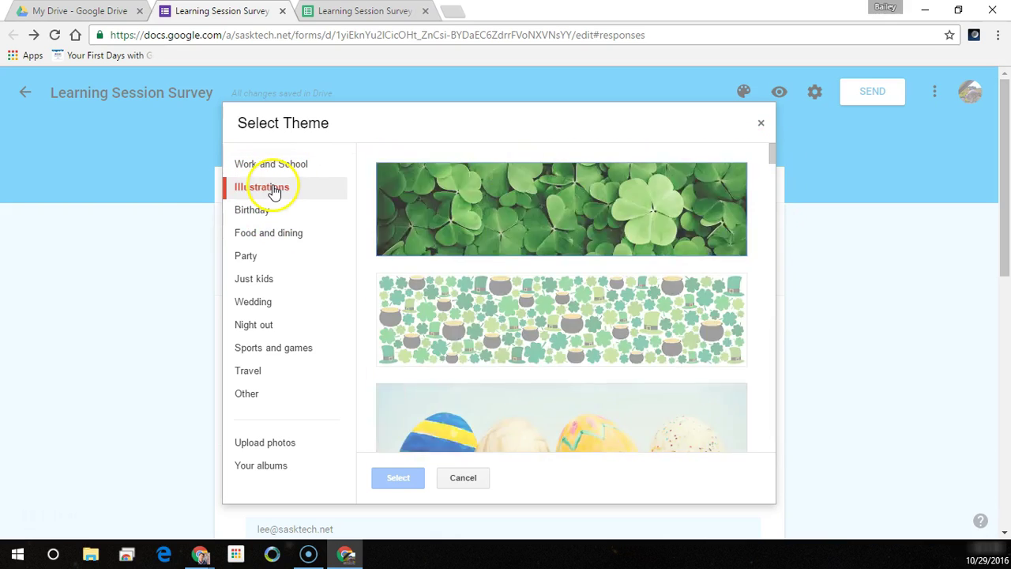
left_click_drag(772, 152, 764, 228)
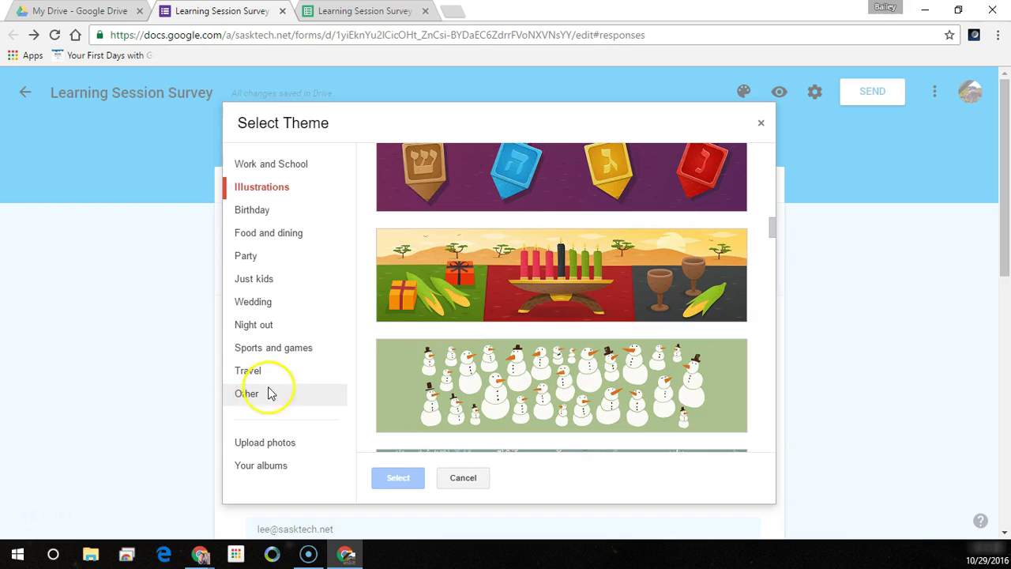
left_click(272, 334)
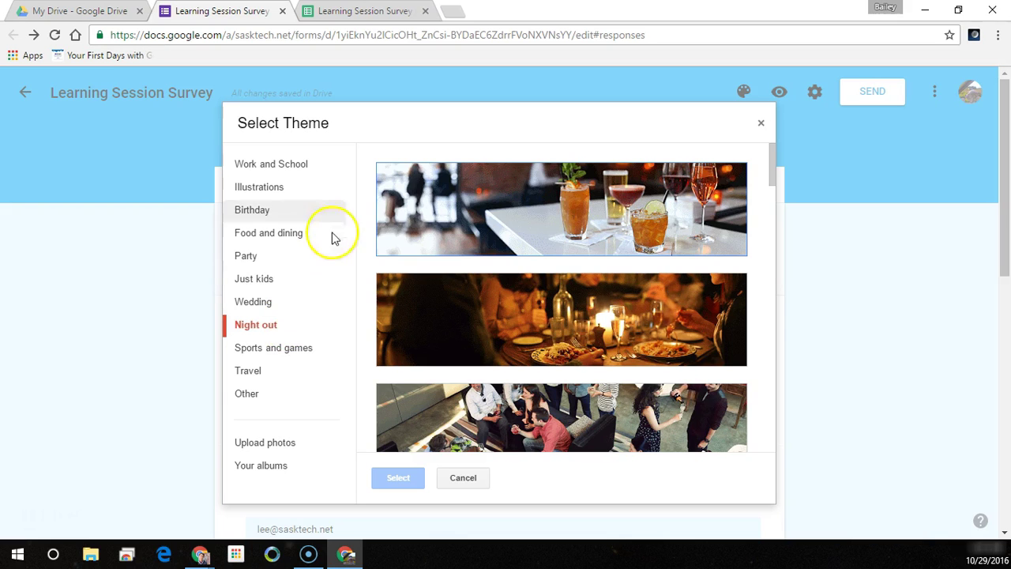
left_click(293, 166)
scroll(771, 167, "down", 1)
left_click_drag(771, 168, 765, 243)
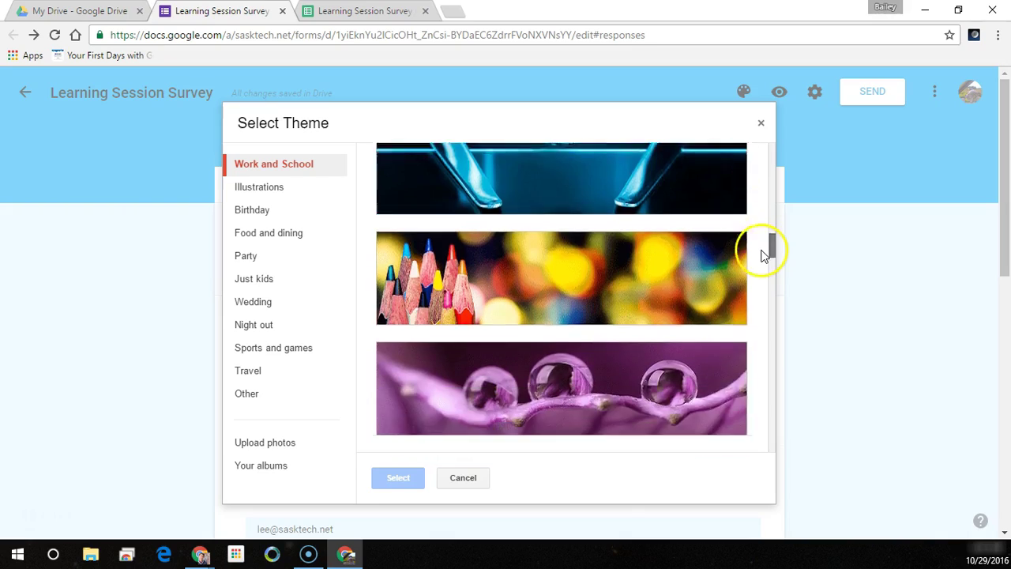
left_click_drag(762, 252, 778, 357)
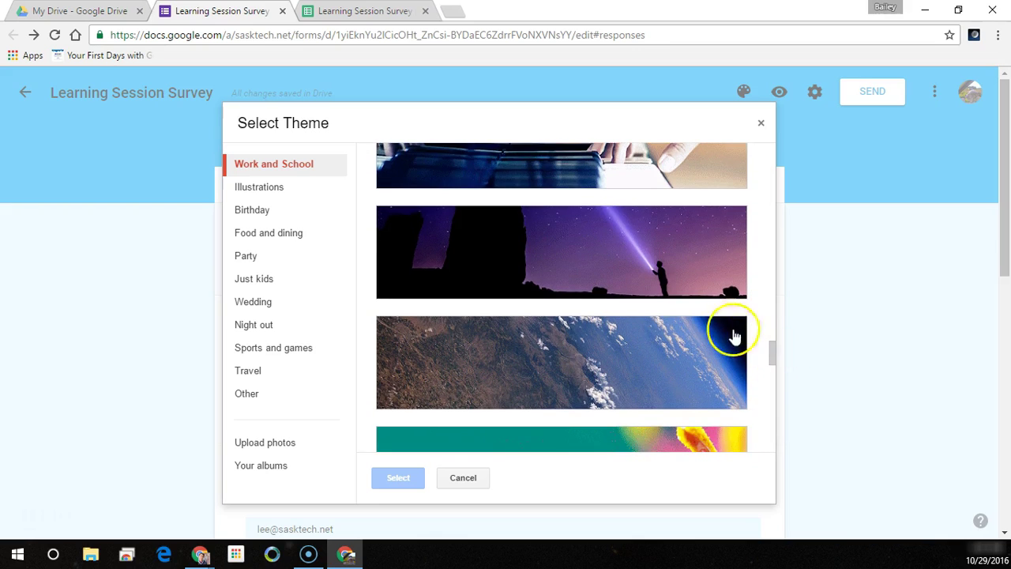
left_click(686, 293)
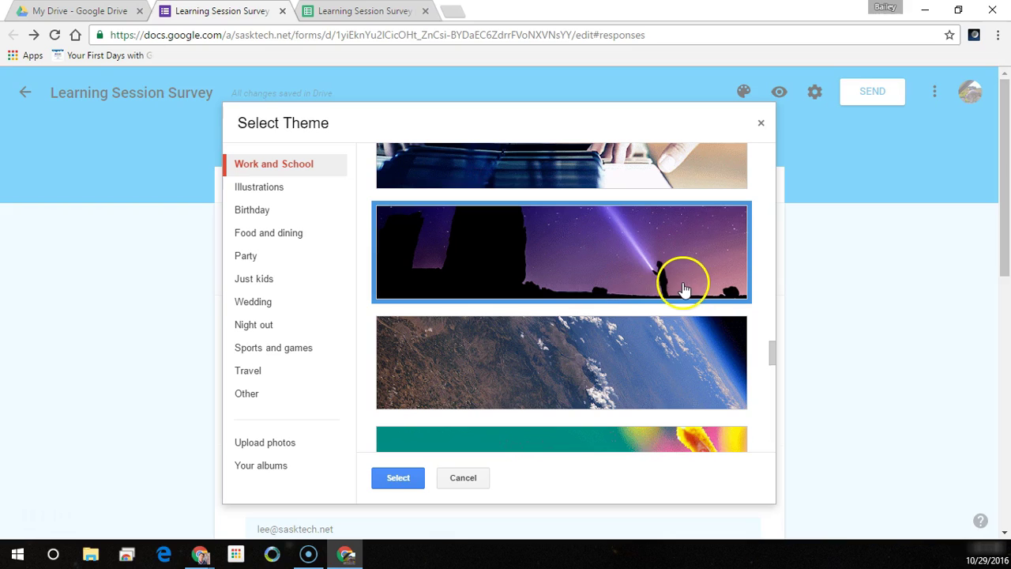
left_click(413, 478)
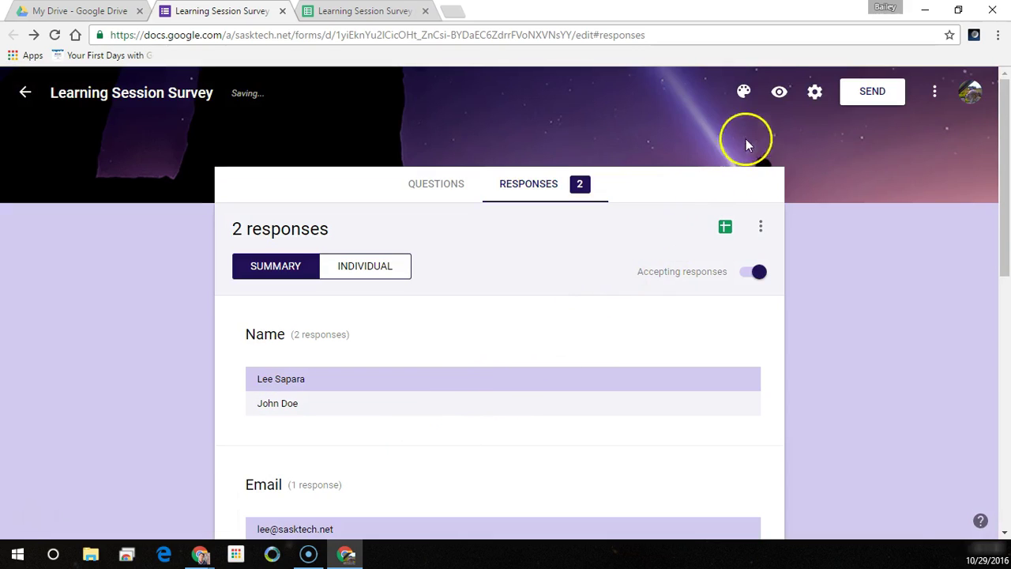
- Preview the live form with its starry header, then return to the editor
left_click(779, 94)
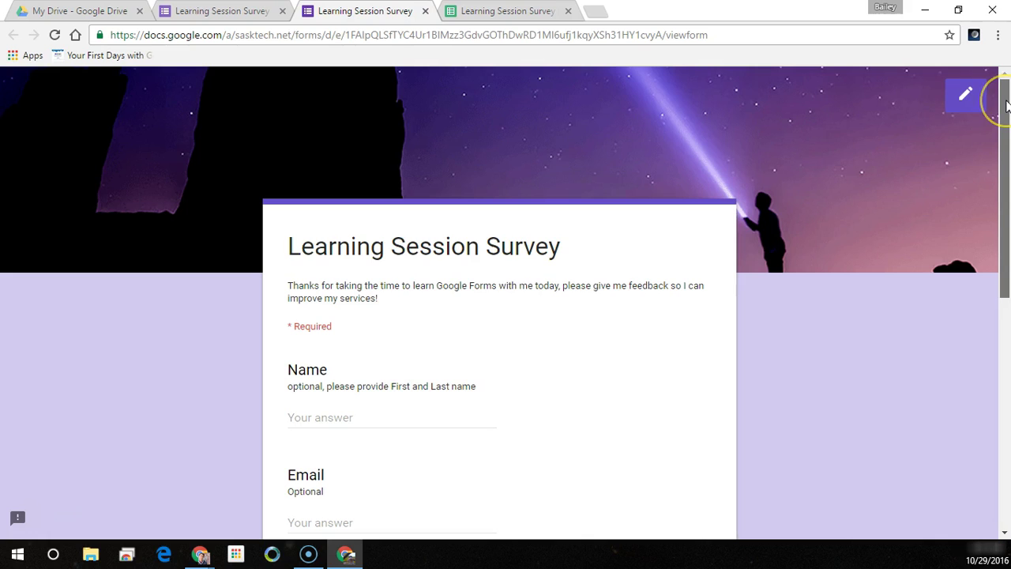
left_click_drag(1006, 107, 972, 83)
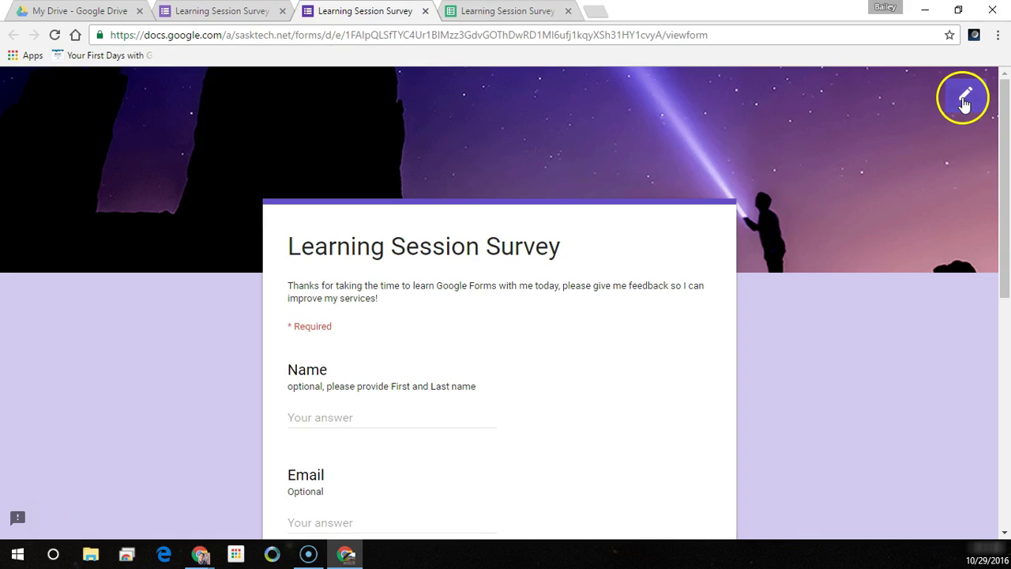
left_click(964, 101)
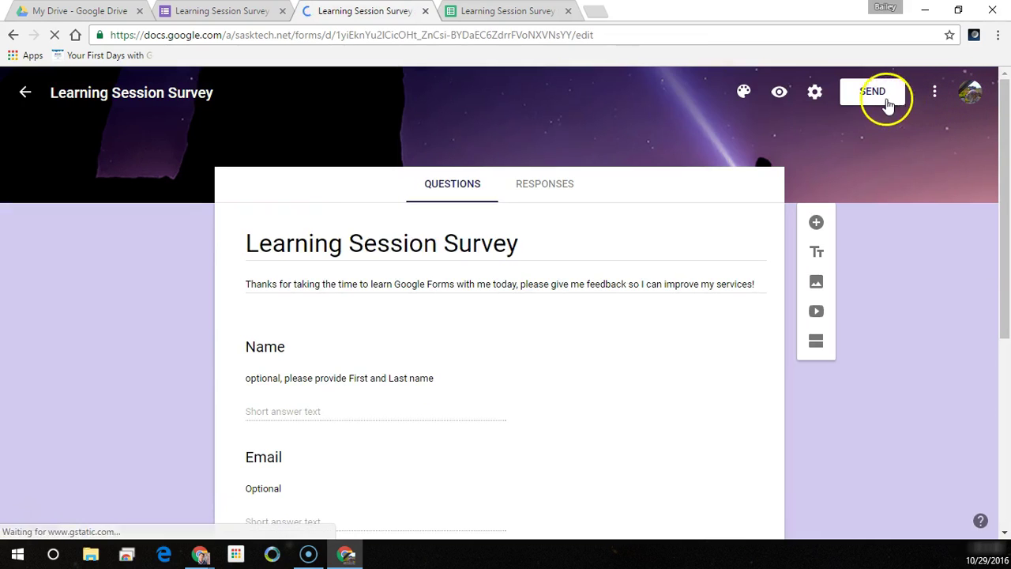
- Uncheck 'Restrict to SaskTech Wireless users' in the form's General settings and save
left_click(815, 92)
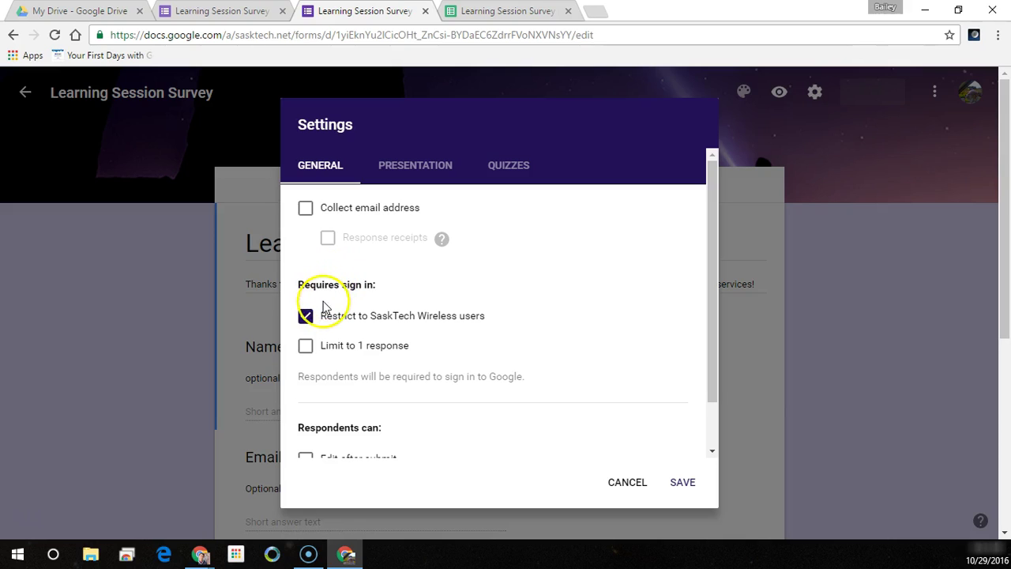
mouse_move(444, 242)
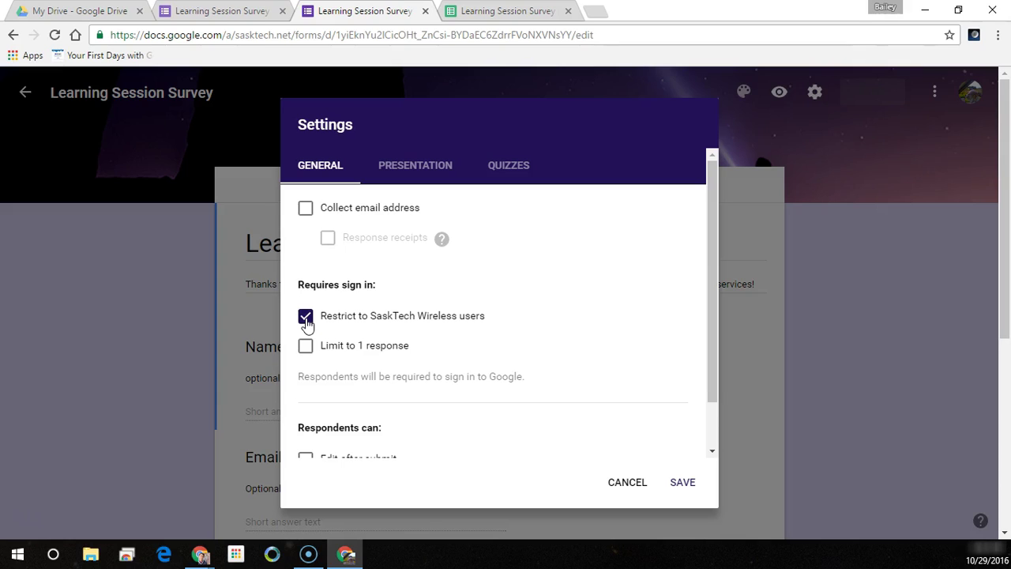
left_click(306, 316)
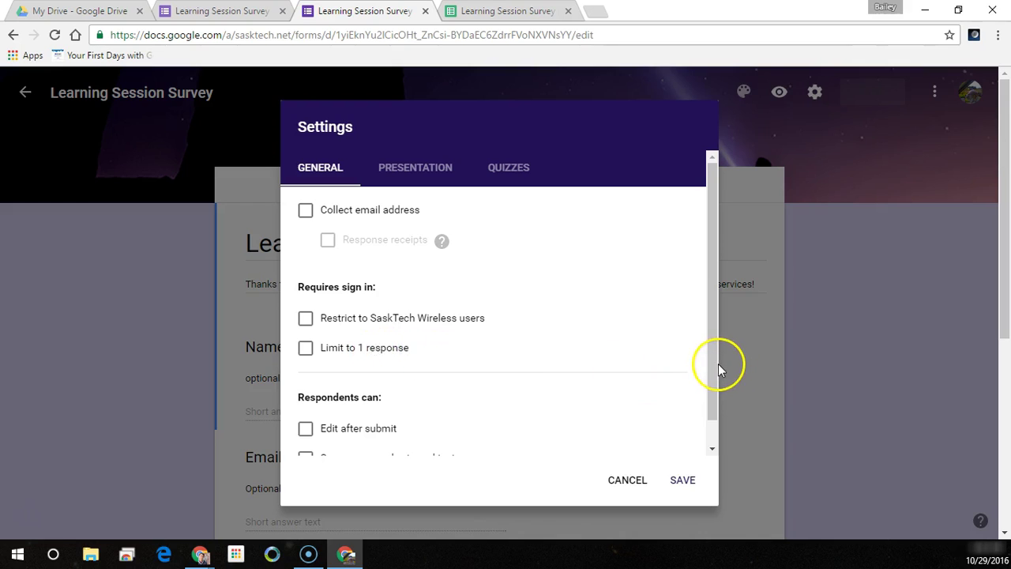
left_click_drag(718, 363, 719, 410)
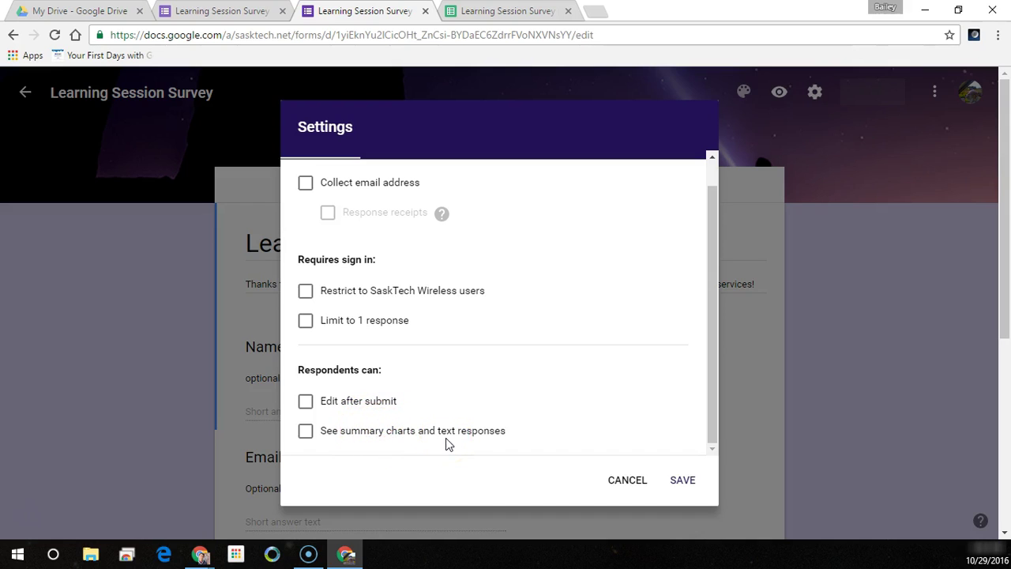
left_click(682, 480)
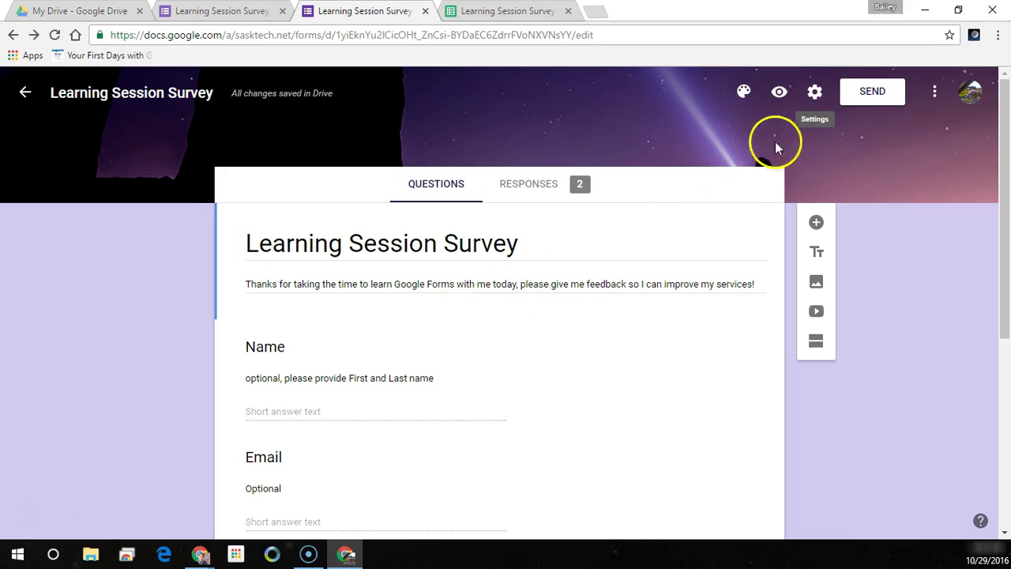
- Preview the live form and select its full viewform address in the address bar
left_click(778, 92)
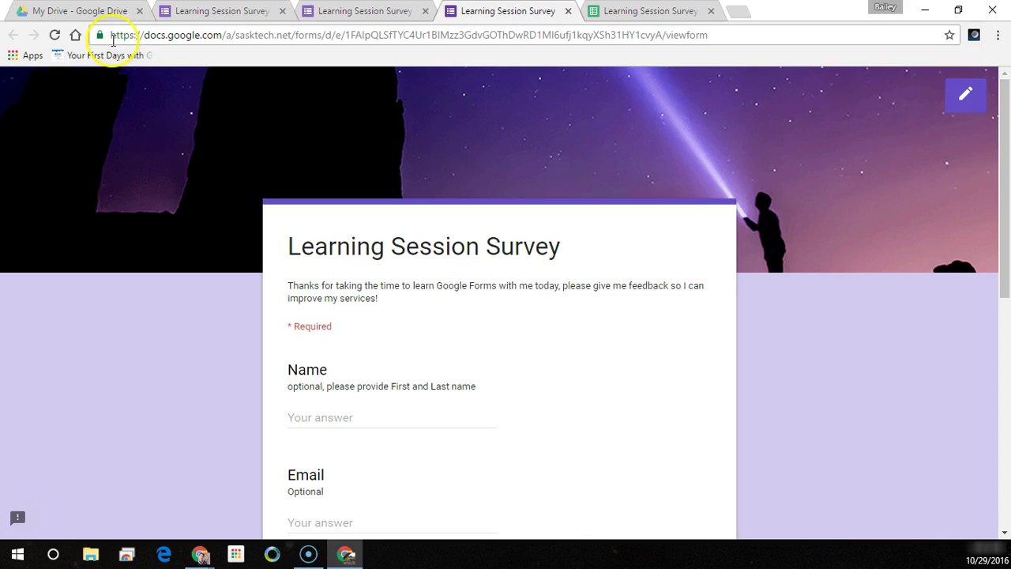
left_click_drag(110, 34, 316, 44)
left_click(310, 36)
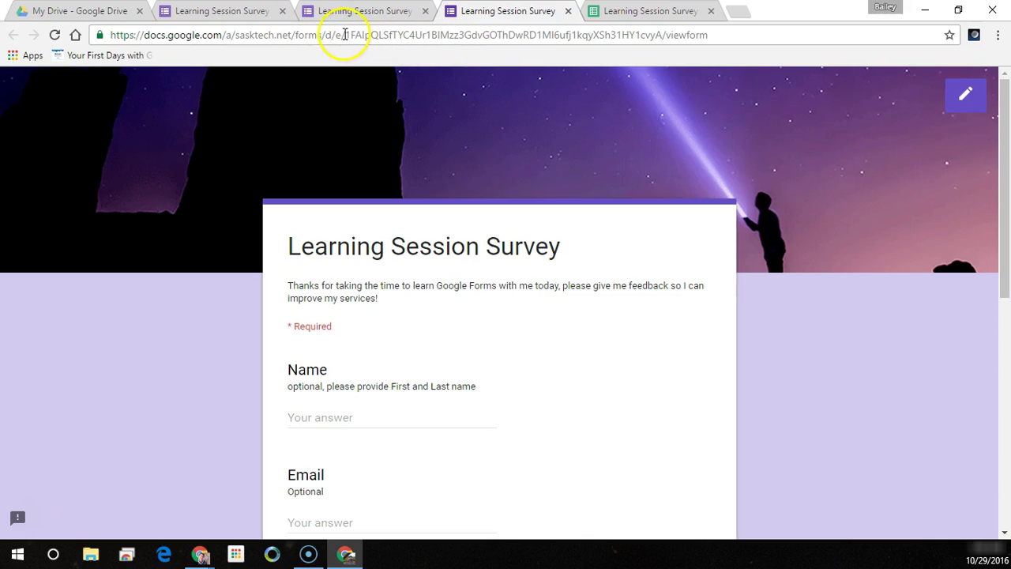
left_click_drag(345, 38, 725, 41)
left_click(668, 36)
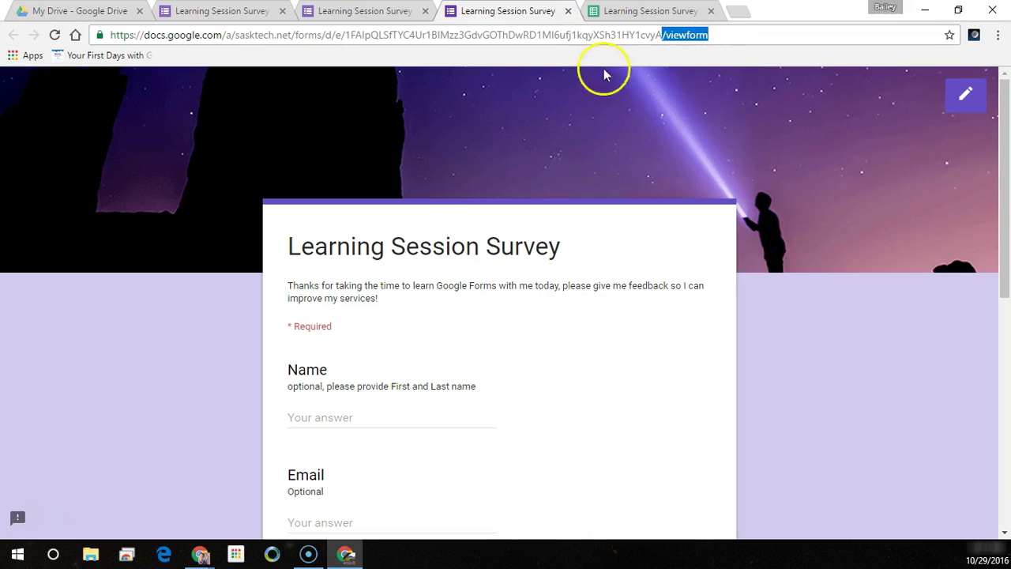
left_click(411, 36)
triple_click(410, 36)
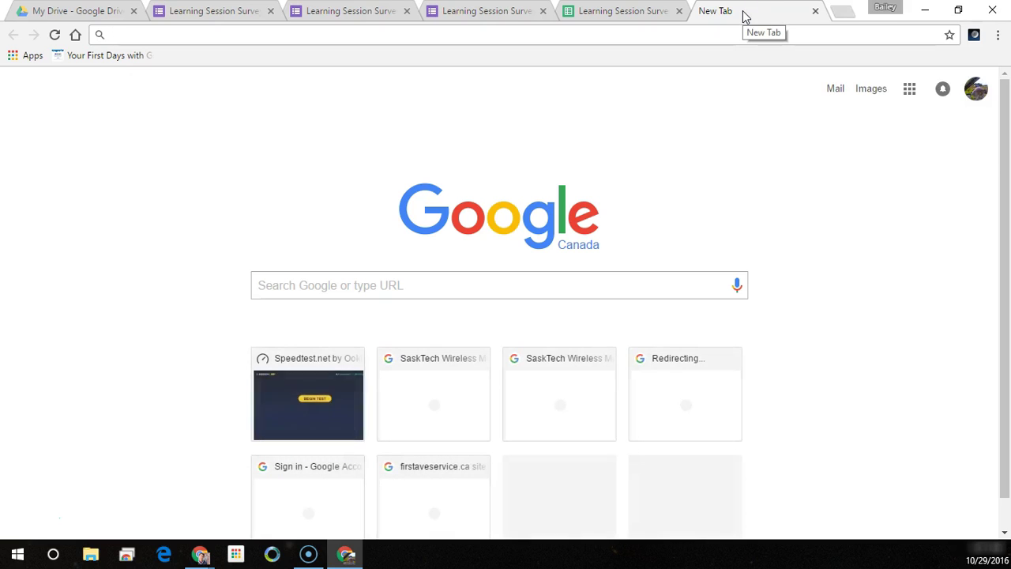
- Load Gmail and start a new message addressed to the suggested contact
type("gmail.com")
key("Return")
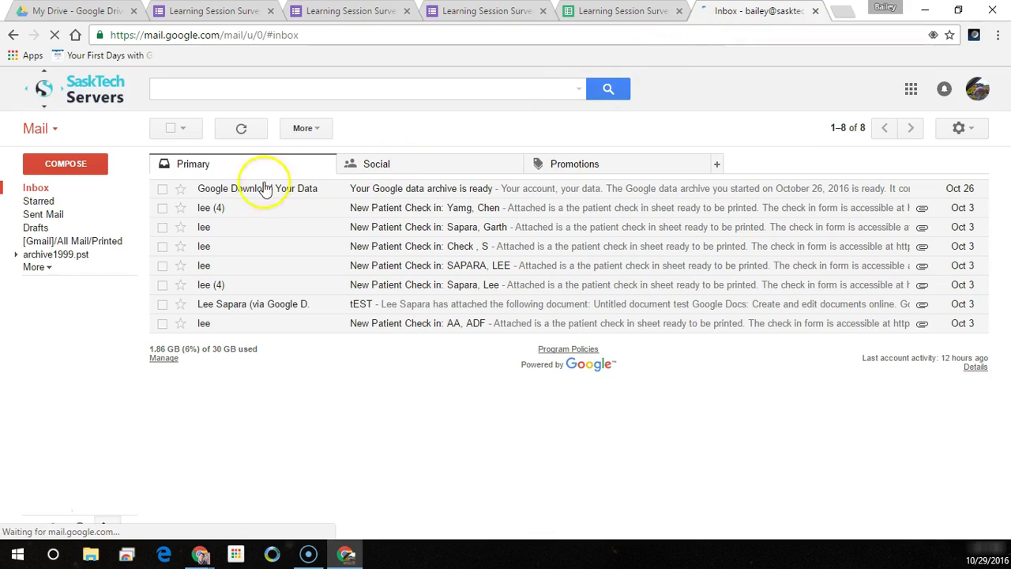
left_click(57, 168)
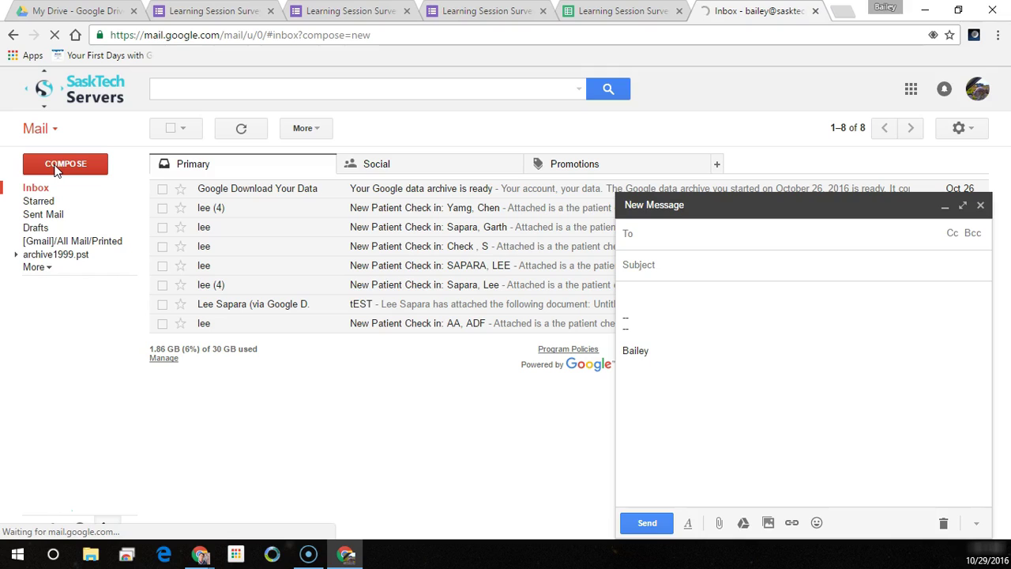
type("lee")
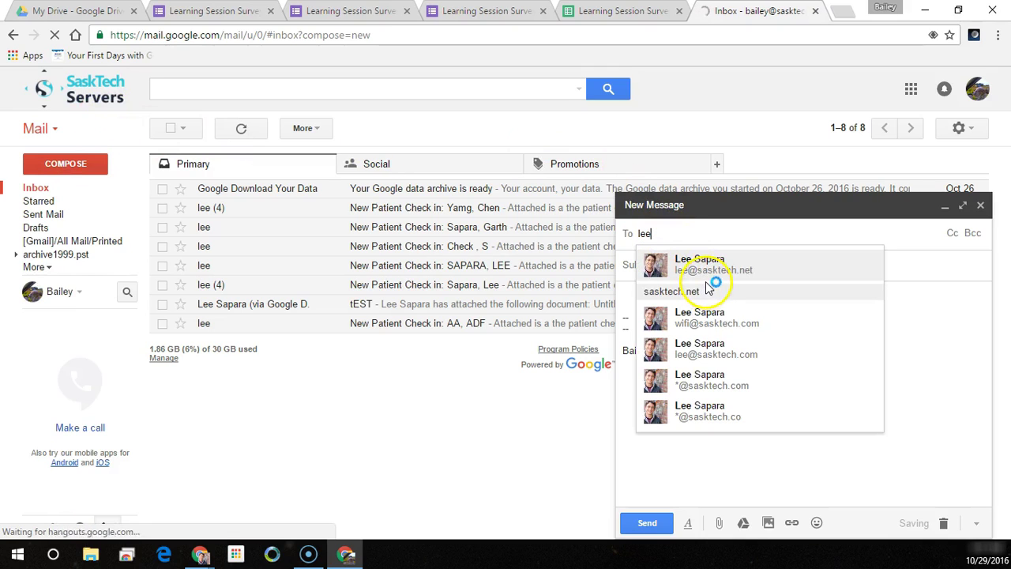
left_click(707, 277)
left_click(683, 269)
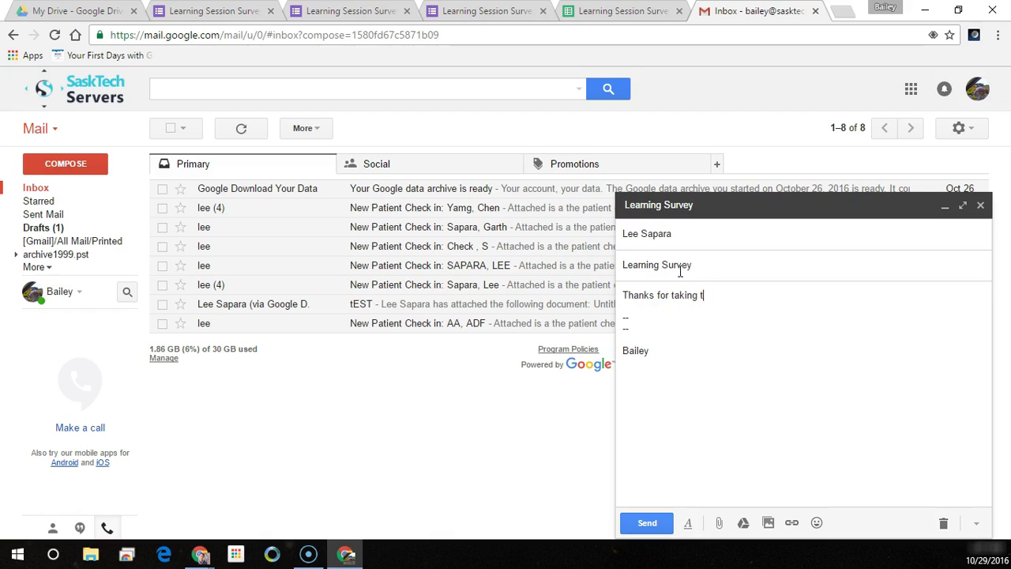
- Write the body asking for feedback by completing this survey at your convenience
type("arn with me today!")
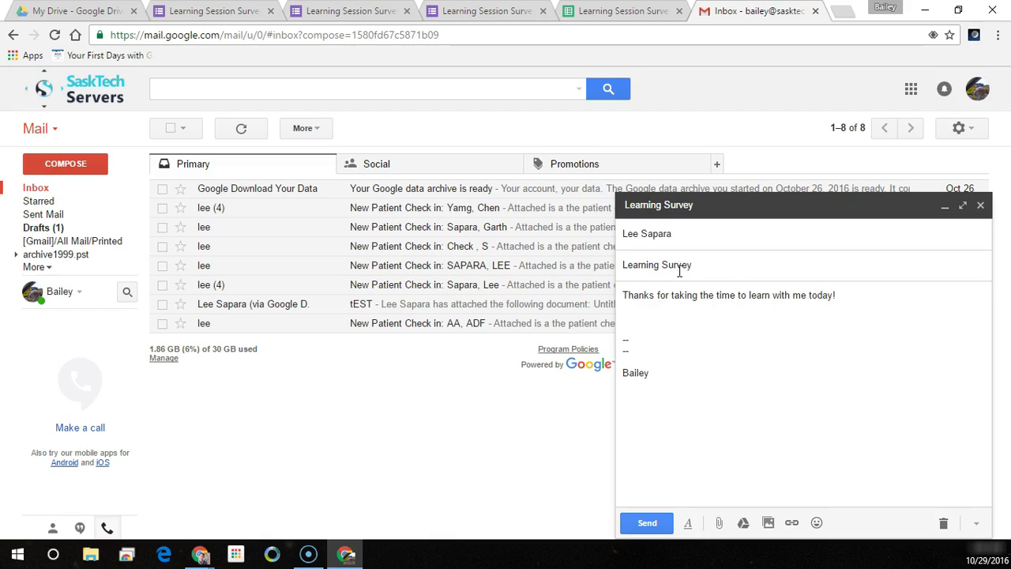
type("Could you gi")
key("ctrl+BackSpace")
key("ctrl+BackSpace")
key("ctrl+BackSpace")
type("I")
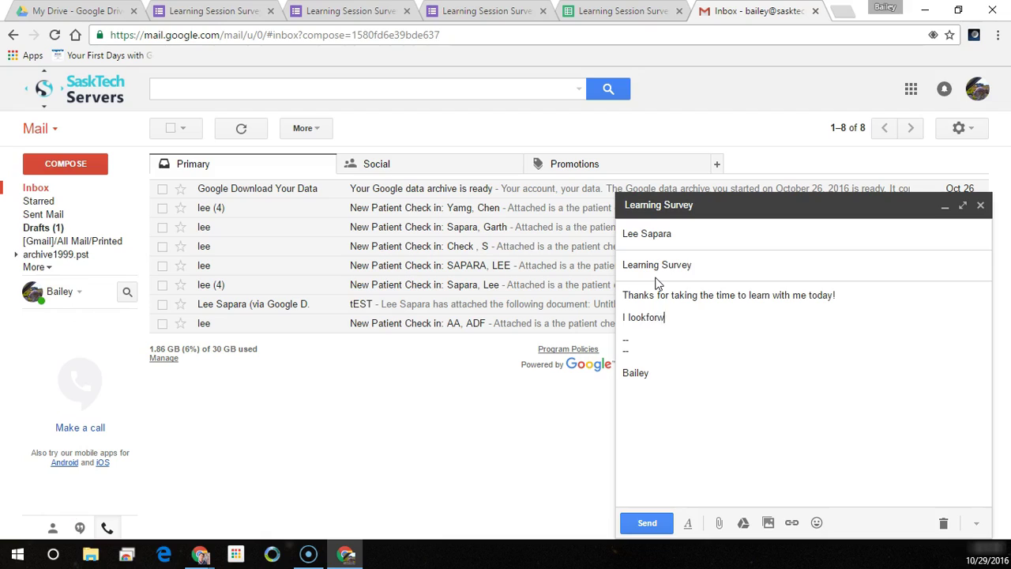
type(" look forward to any feedback to he")
left_click(654, 285)
type("lp me improve my sessions.")
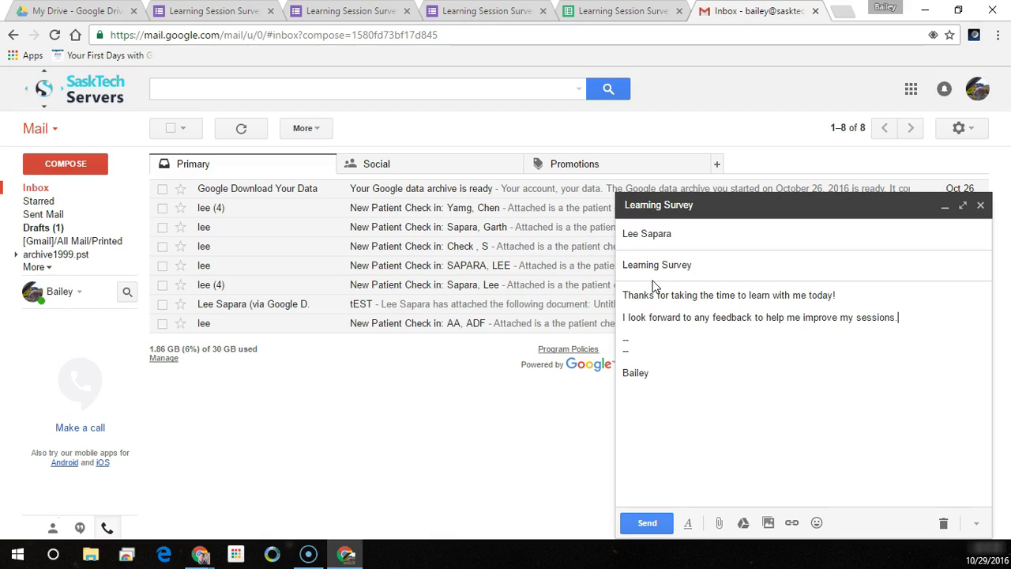
type(" this survey at your conveniance")
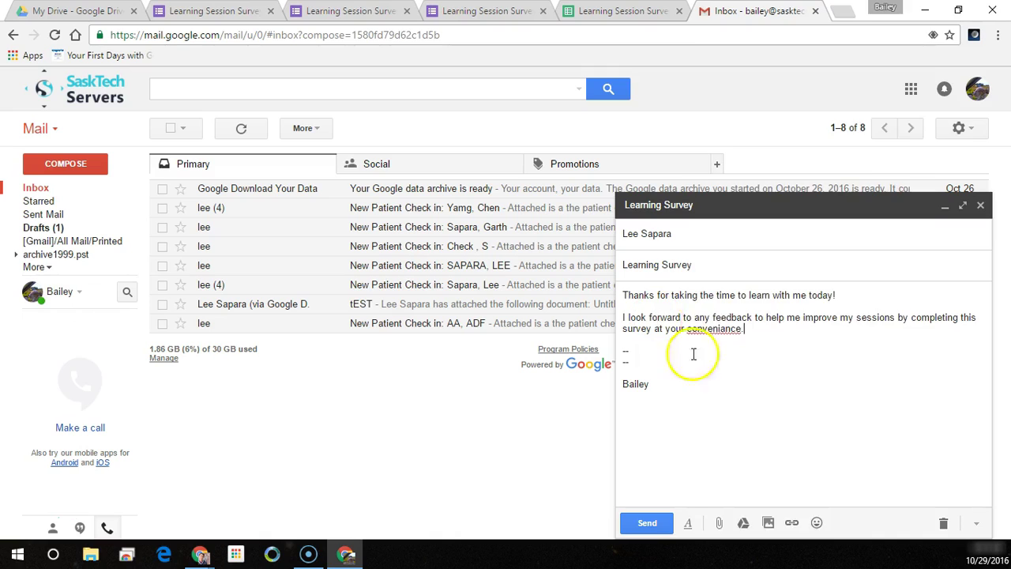
- Correct 'conveniance' to 'convenience', add a 'Best Regard' sign-off, and select 'completing this survey'
right_click(706, 330)
left_click(865, 39)
type(".")
key("Return")
key("Return")
type("Best Regar")
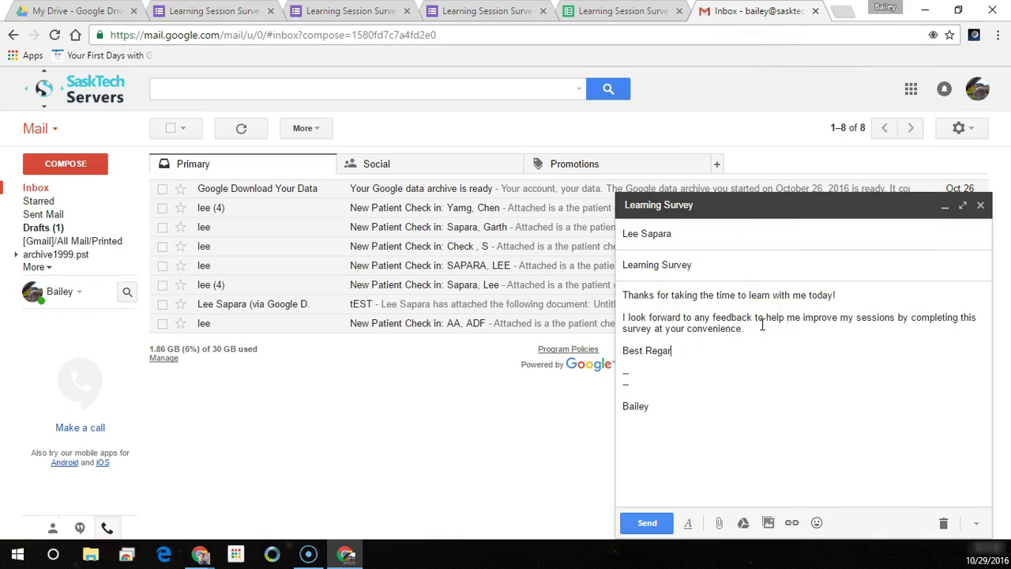
type("d")
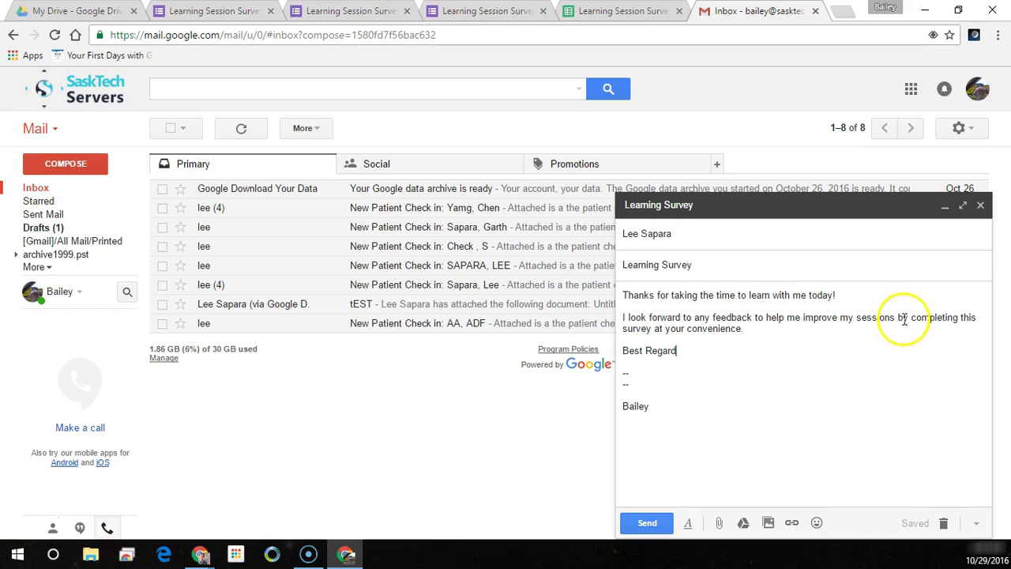
left_click_drag(912, 318, 641, 333)
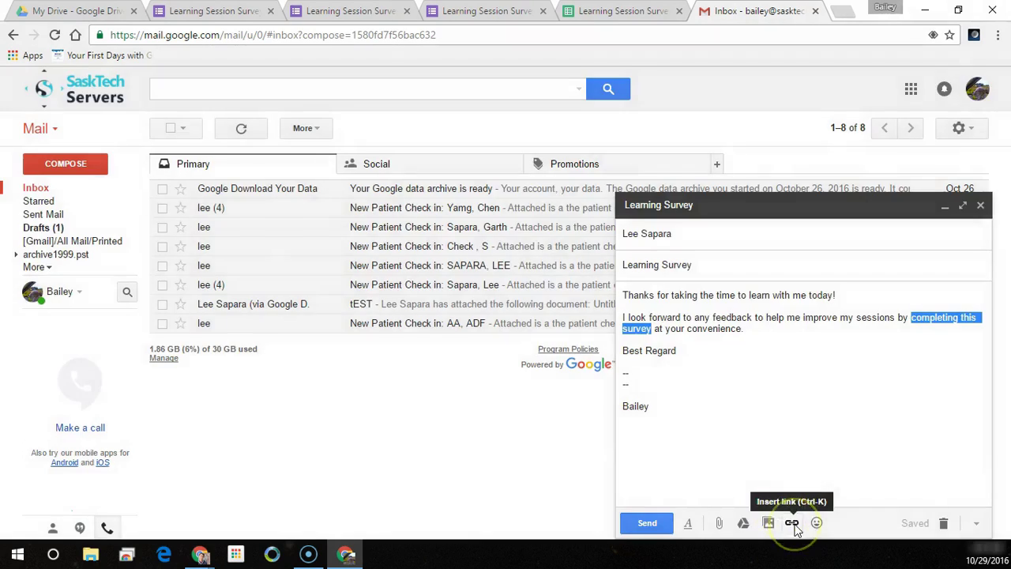
- Link 'completing this survey' to the pasted form URL, then send the Learning Survey email
left_click(791, 522)
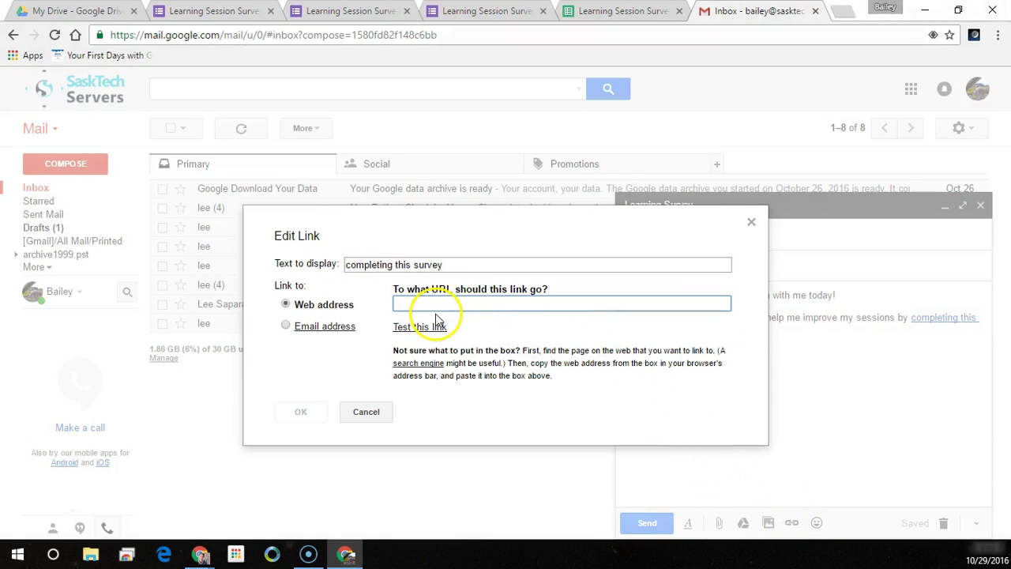
key("ctrl+v")
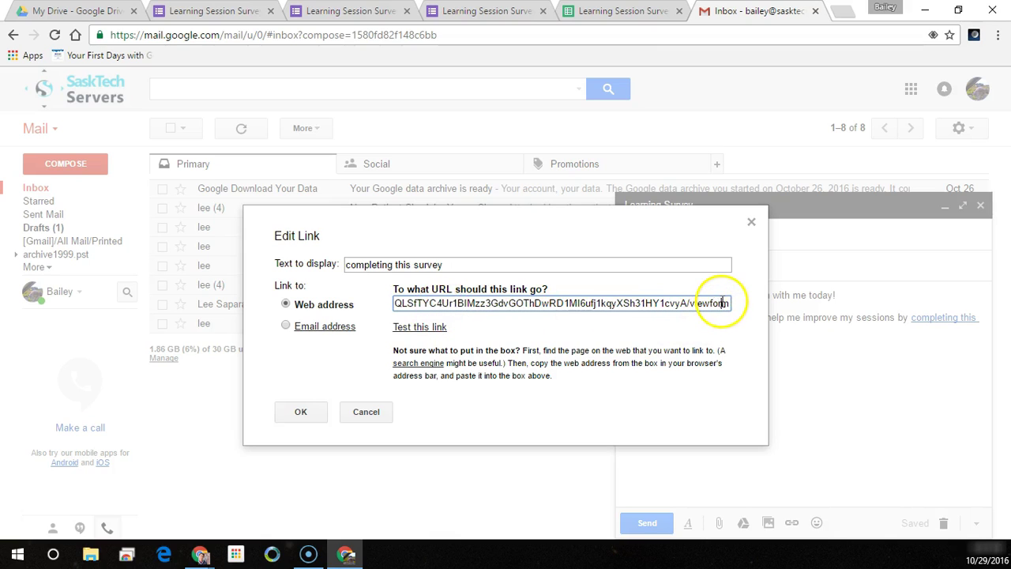
left_click_drag(721, 303, 339, 289)
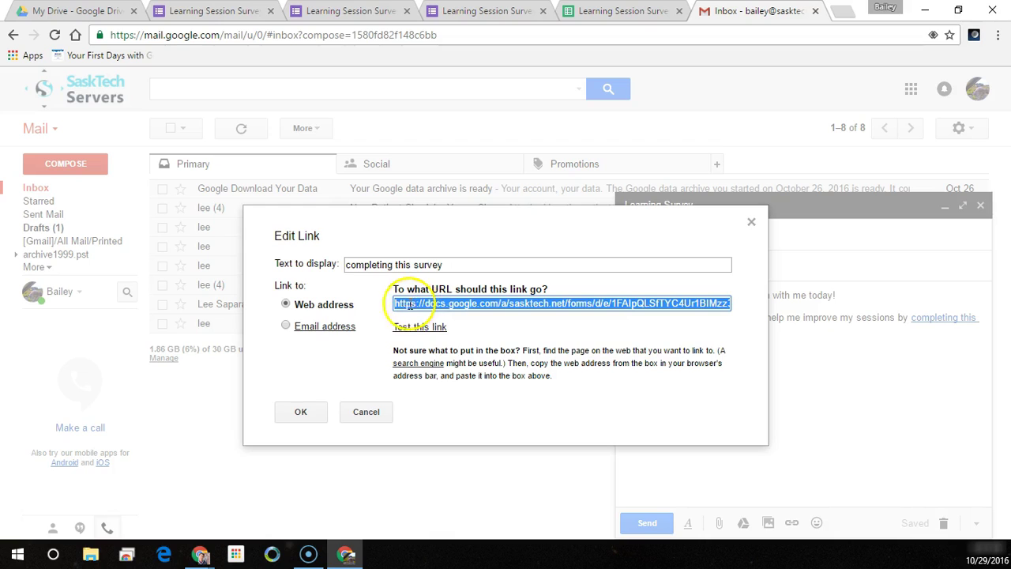
left_click_drag(395, 304, 792, 316)
left_click(719, 304)
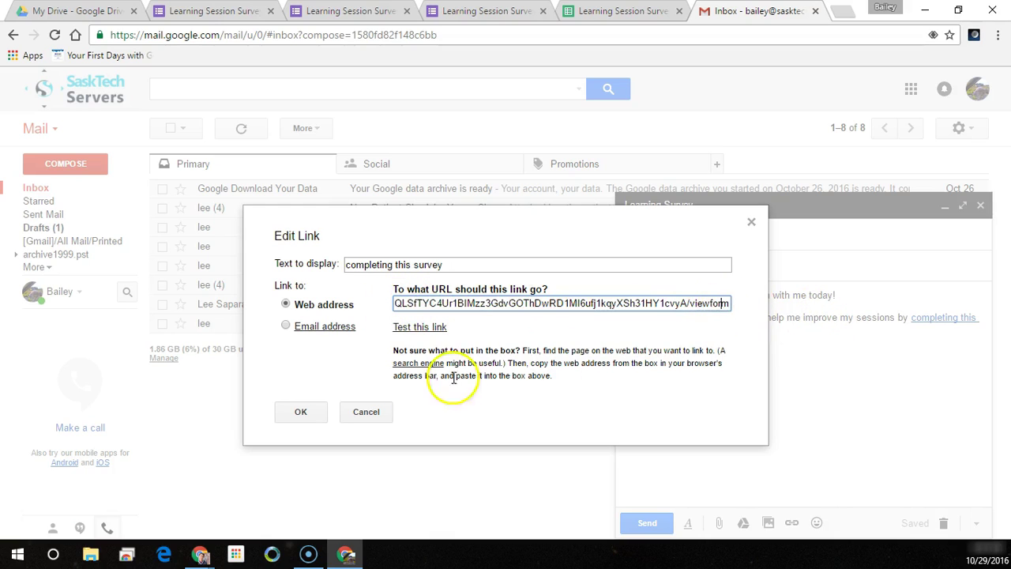
left_click(304, 412)
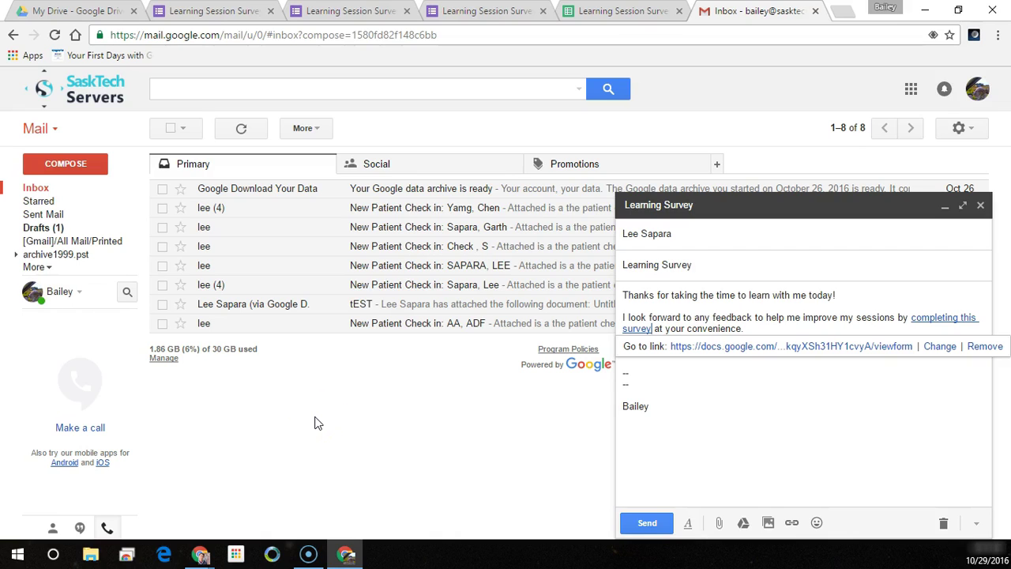
left_click(644, 523)
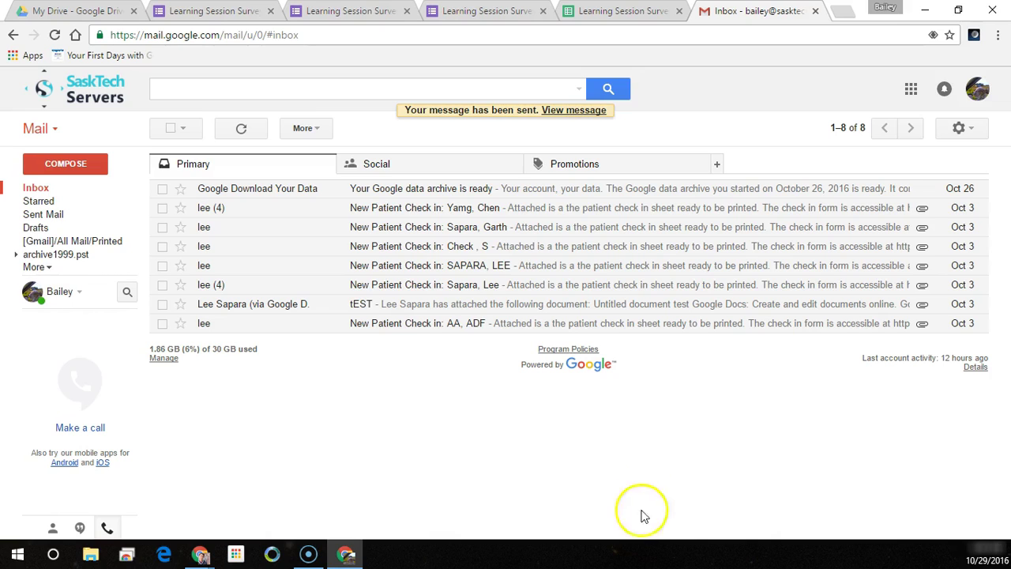
- Open the sent Learning Survey message, follow its survey link, and select the form's address
left_click(574, 111)
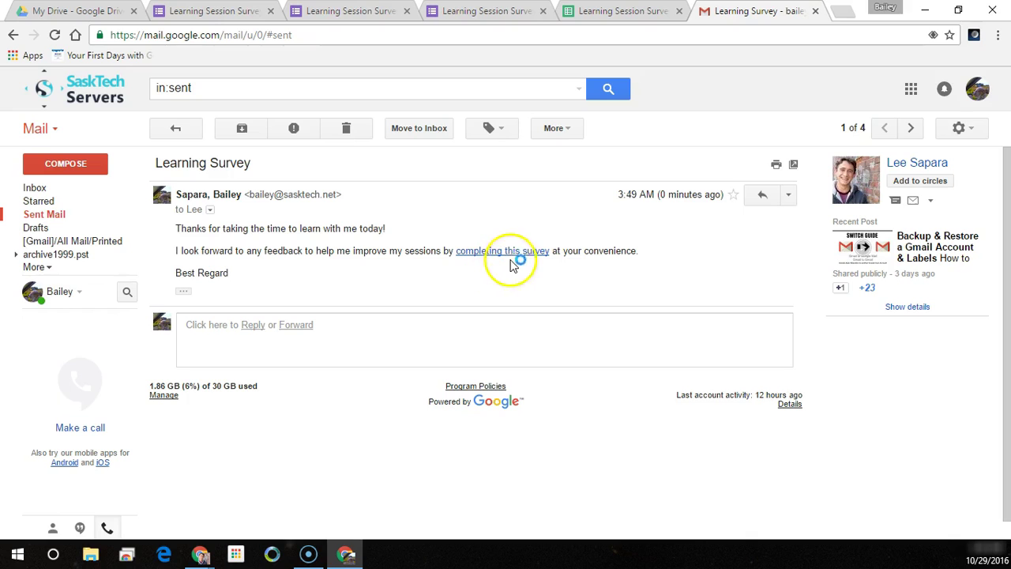
left_click(519, 253)
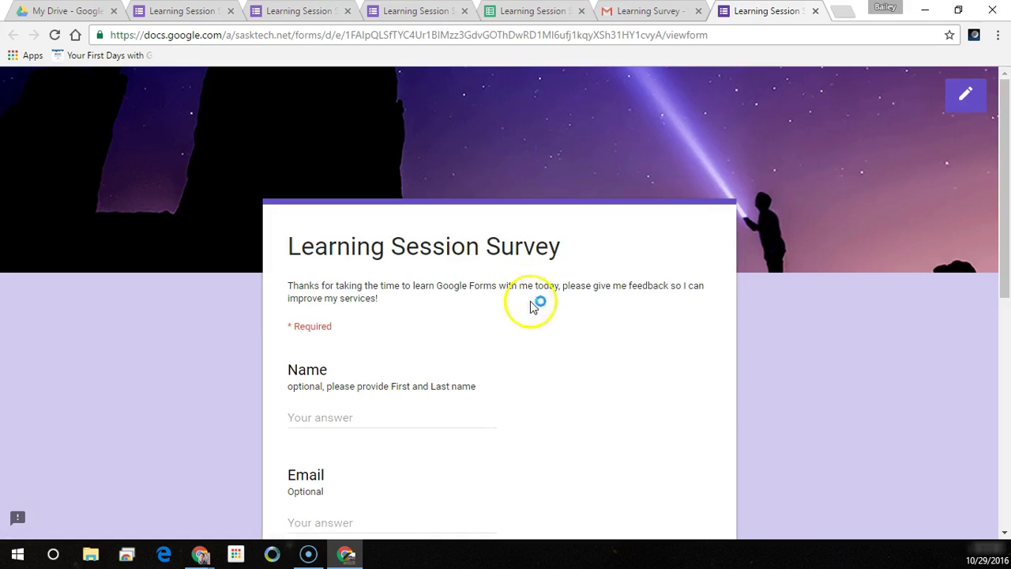
left_click(550, 387)
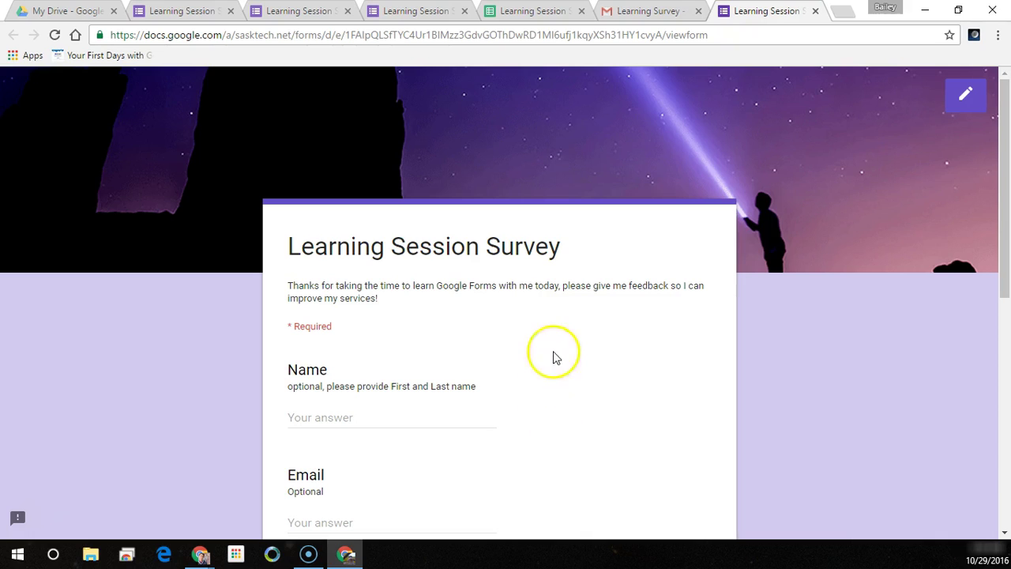
left_click(614, 38)
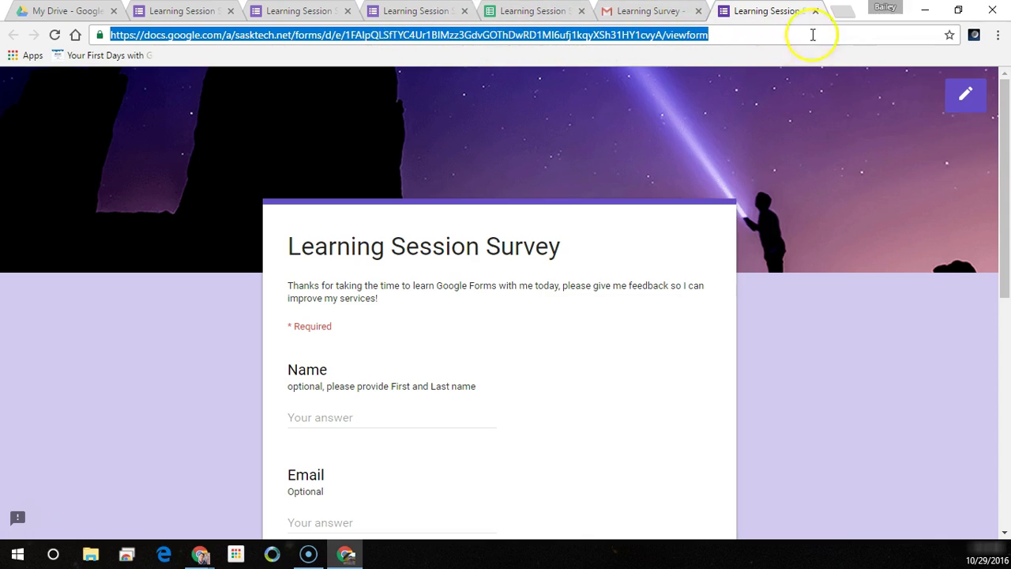
- Shorten the pasted form address on goo.gl and copy the short link goo.gl/IKIFqk
left_click(851, 14)
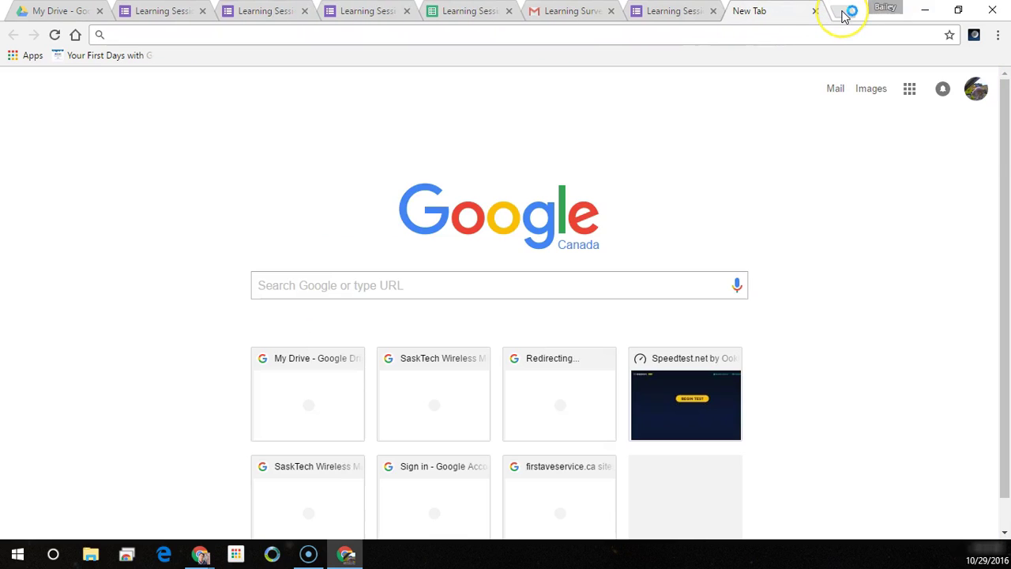
type("goo.")
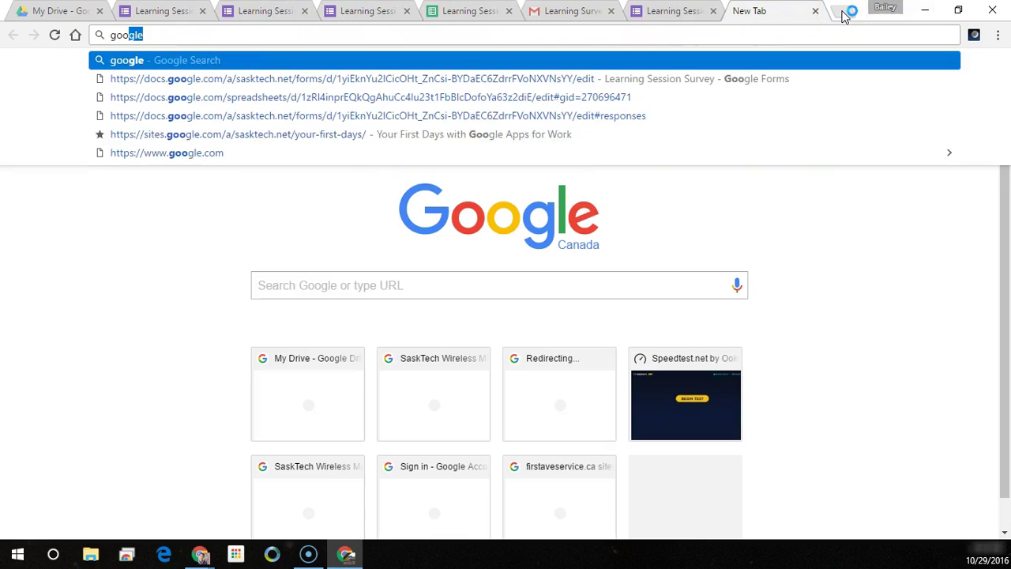
type("gl")
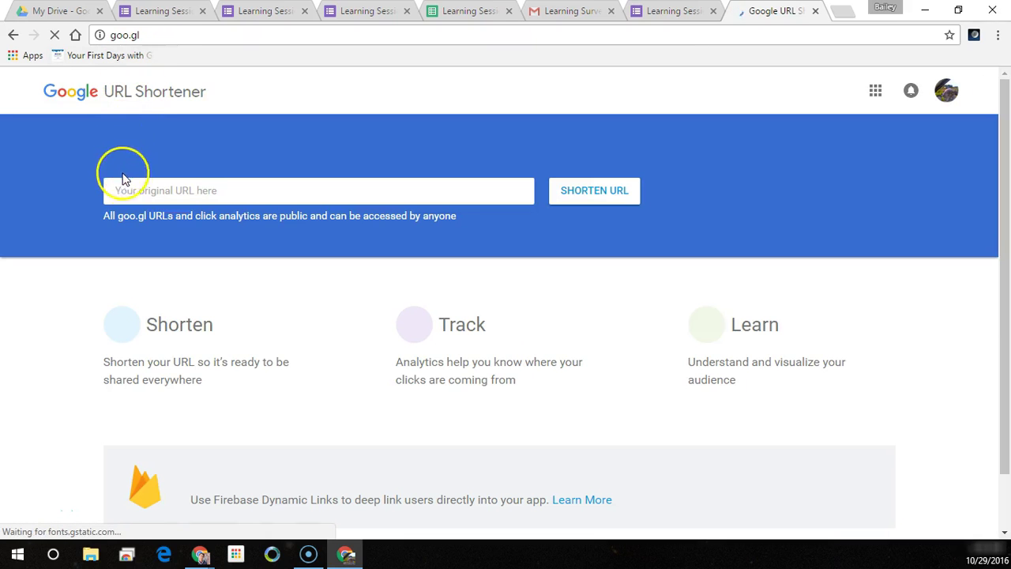
left_click(135, 195)
type("https://docs.google.com/forms/d/e/1FAIpQLSfTYC4Ur1BIMzz3GdvGOThDwRD1MI6ufj1kqyXSh31HY1cvyA/viewform")
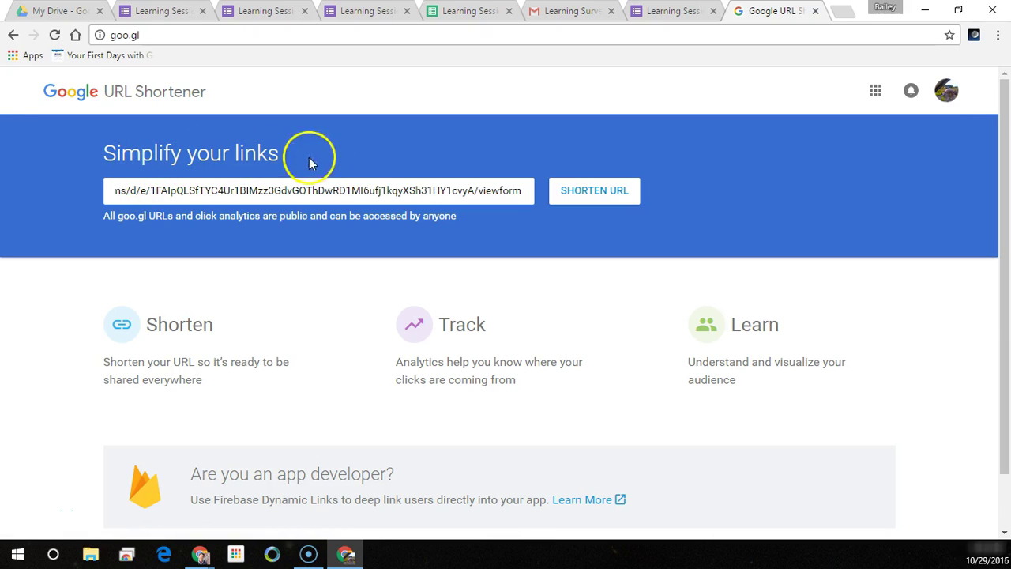
left_click(592, 181)
left_click(609, 201)
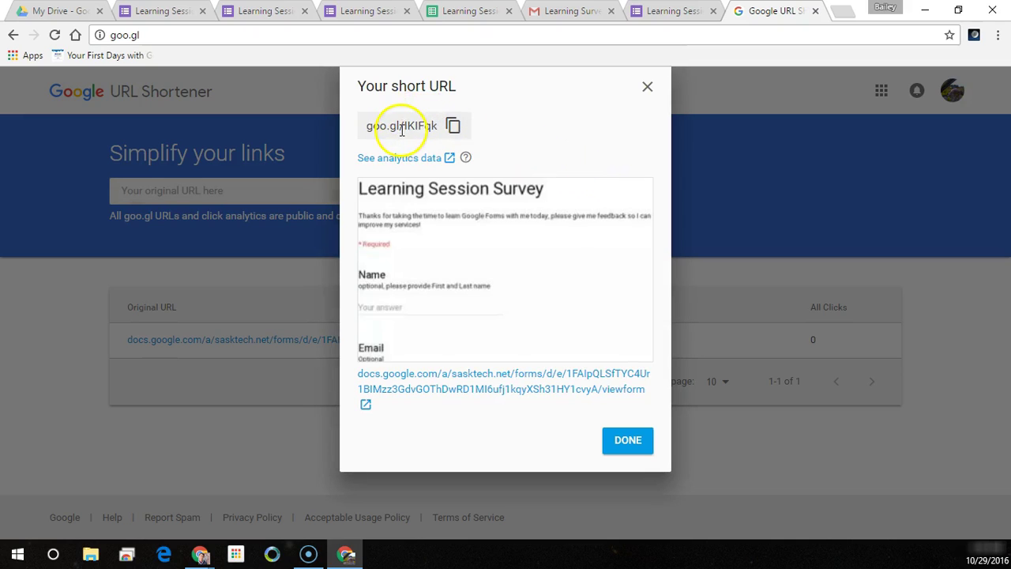
left_click_drag(367, 128, 433, 126)
left_click(452, 127)
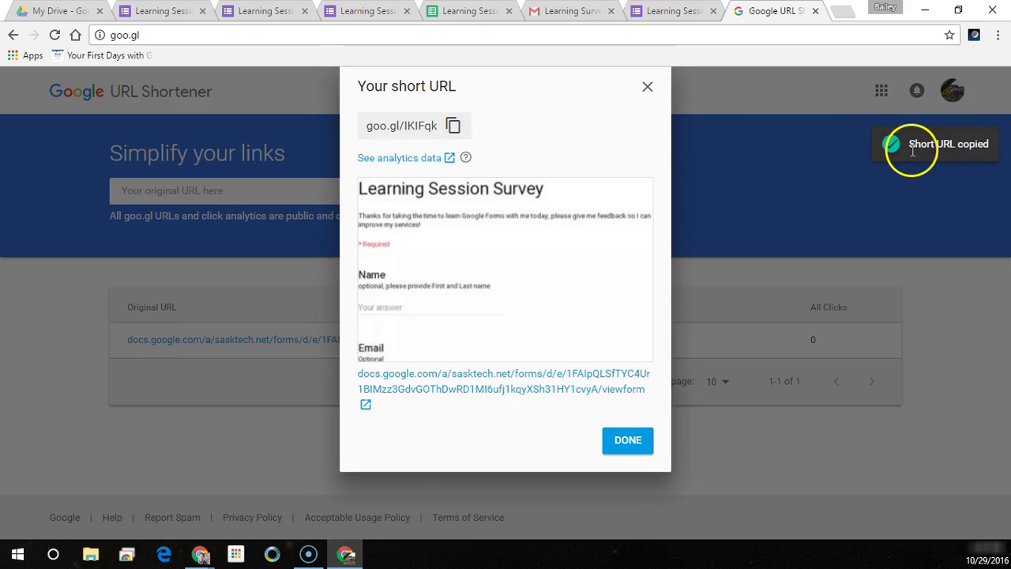
- Load goo.gl/IKIFqk in an incognito window and scroll through the Learning Session Survey
left_click(997, 36)
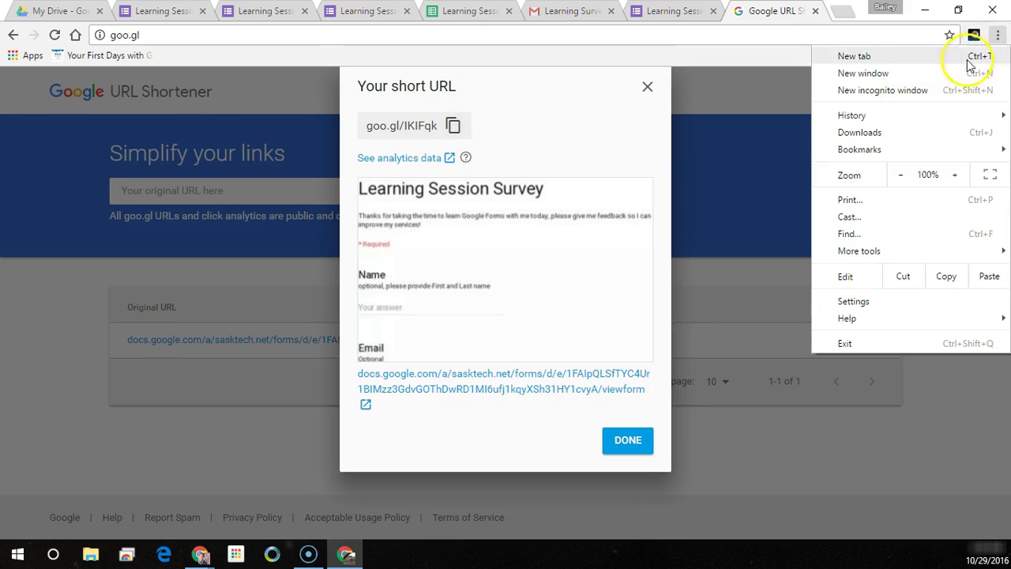
left_click(938, 91)
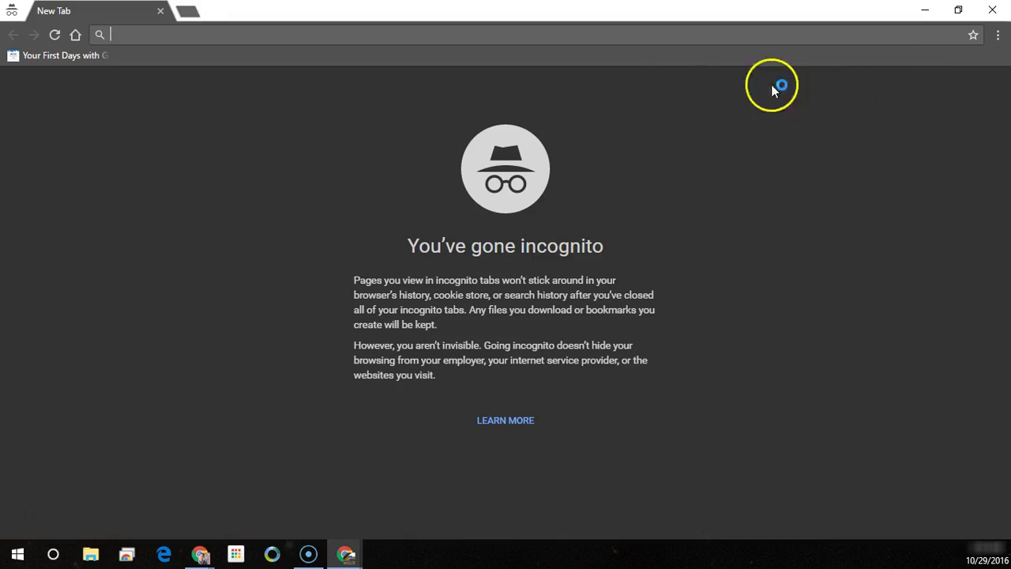
key("ctrl+v")
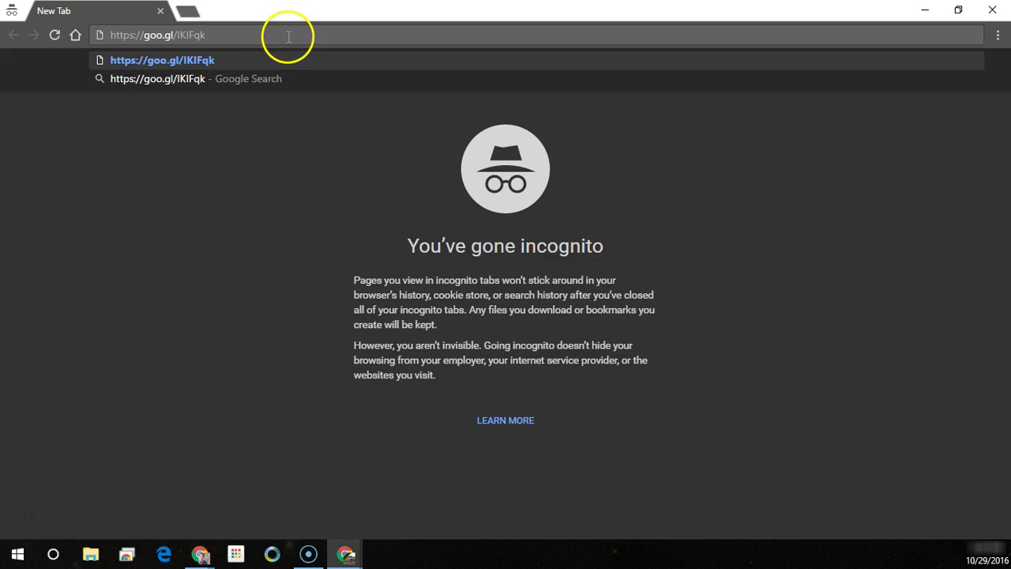
key("Return")
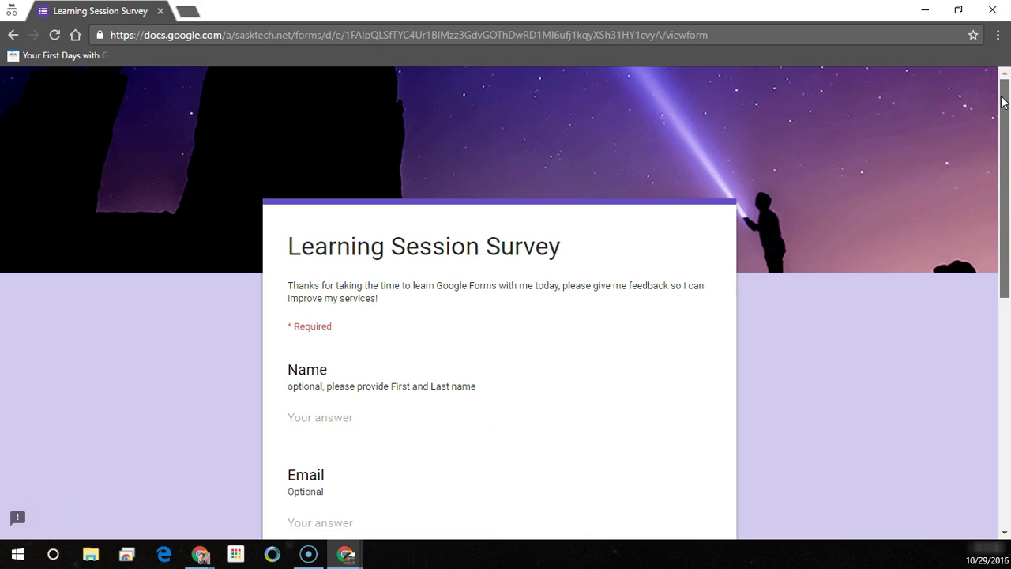
left_click_drag(1002, 101, 1003, 344)
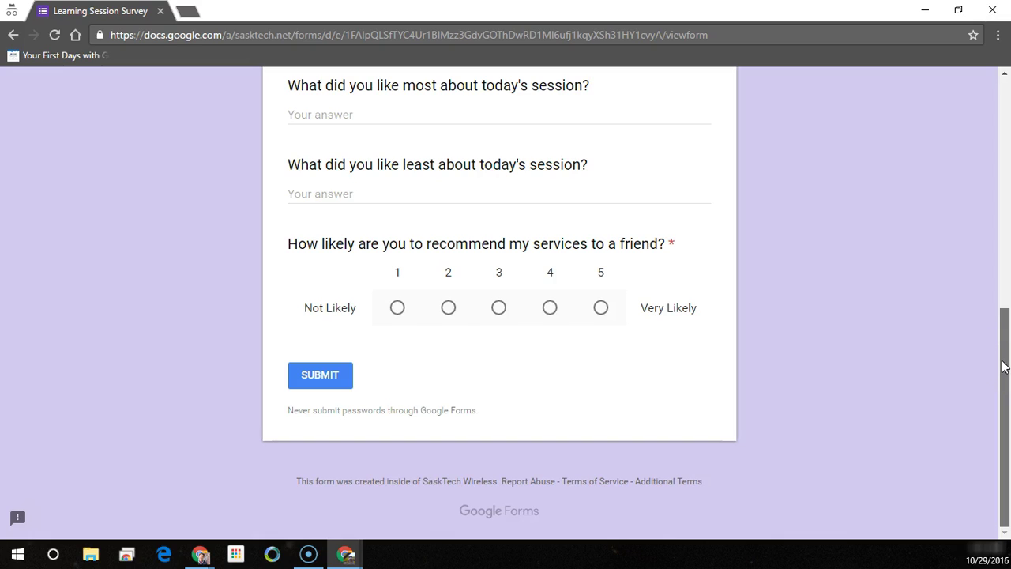
left_click_drag(1006, 338, 963, 139)
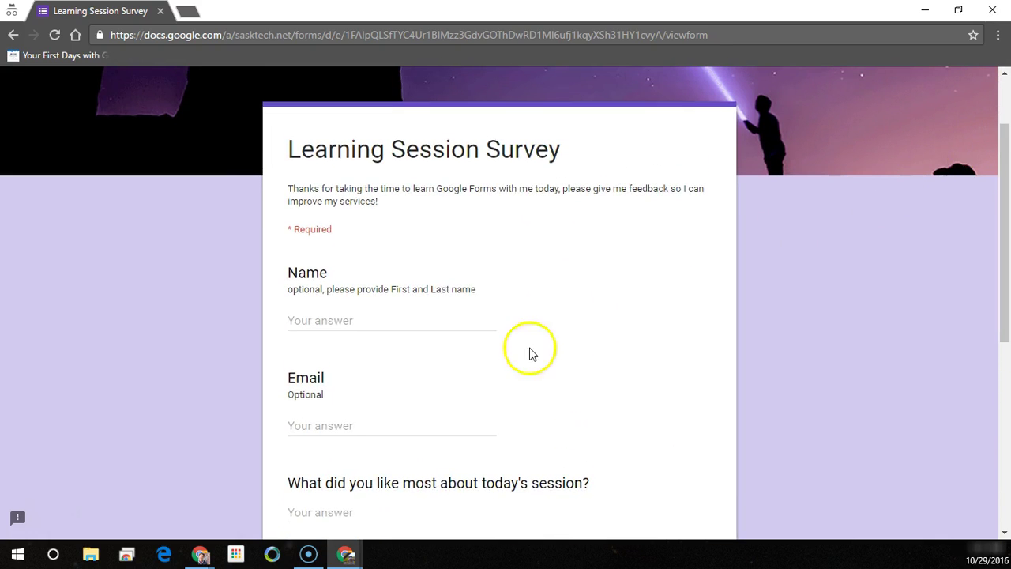